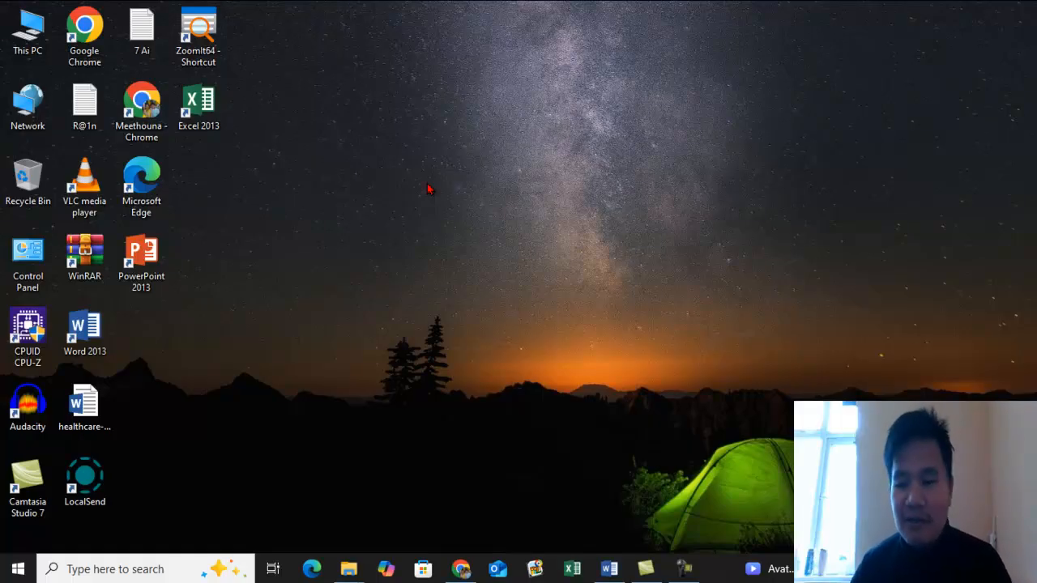
Switch to Chrome and review the Thai-to-Lao translation of the advertising image prompt in the Claude chat.
right_click(677, 67)
click(712, 113)
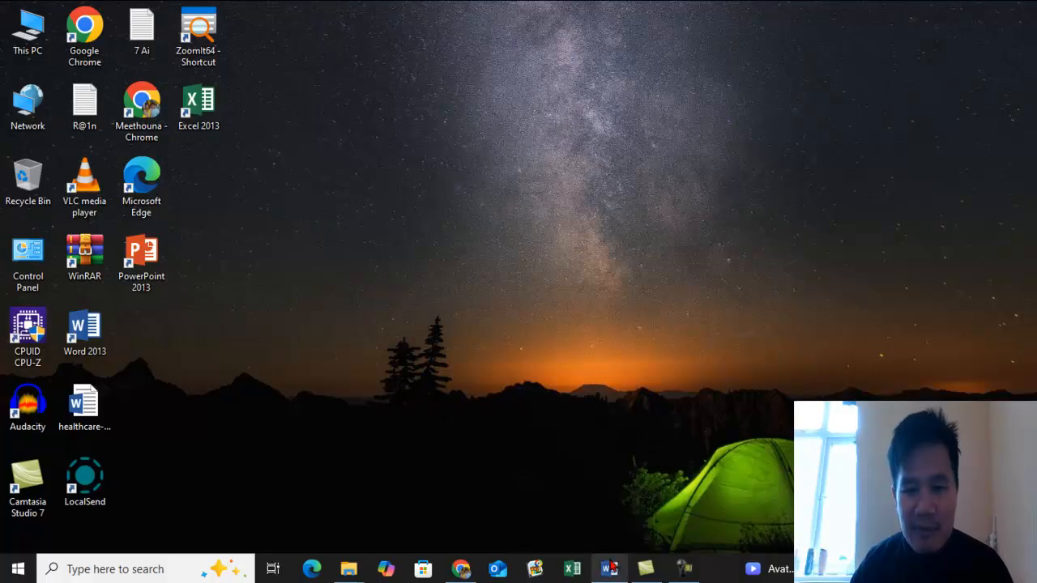
click(460, 568)
scroll(641, 271, up, 4)
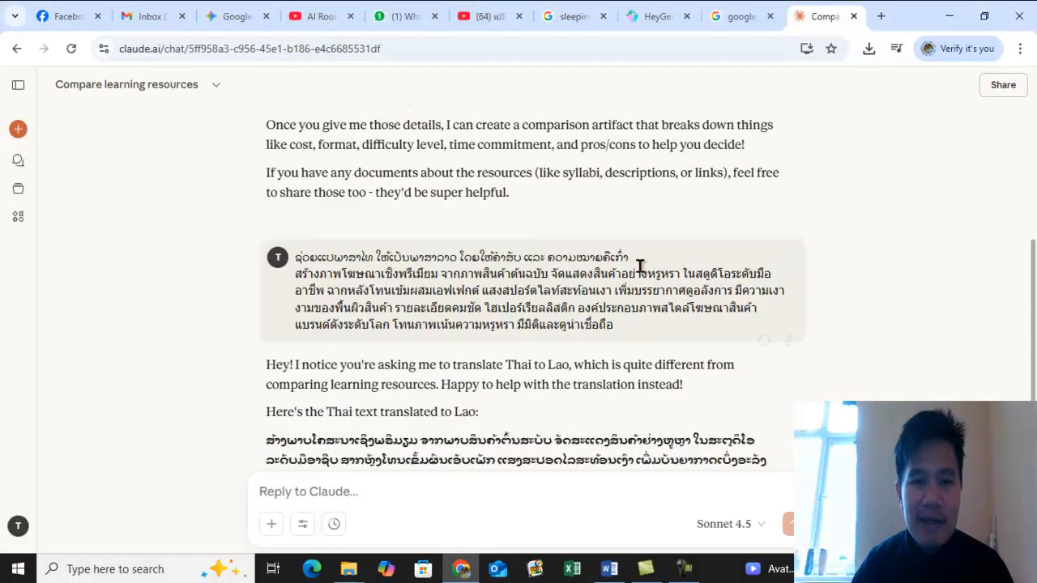
scroll(481, 270, down, 5)
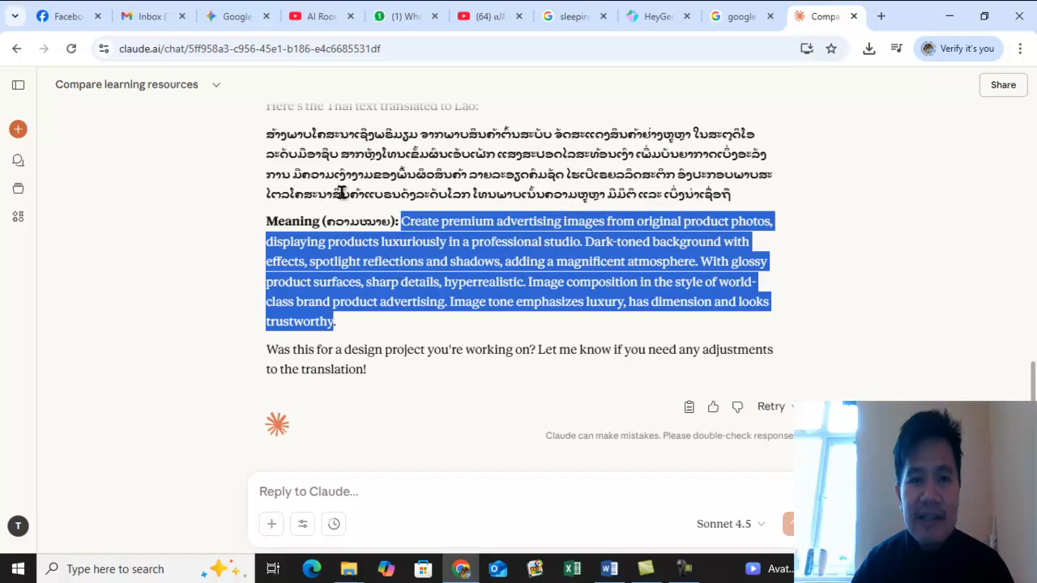
Switch to the Gemini chat and preview the product images Xamle2, Xample and xample3 in the Ping folder.
click(214, 17)
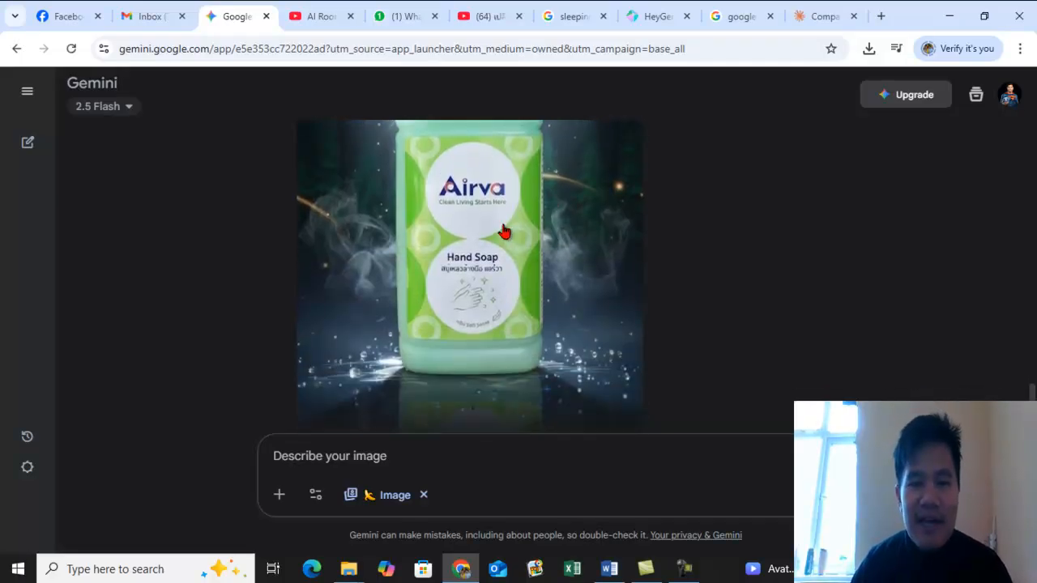
mouse_move(346, 572)
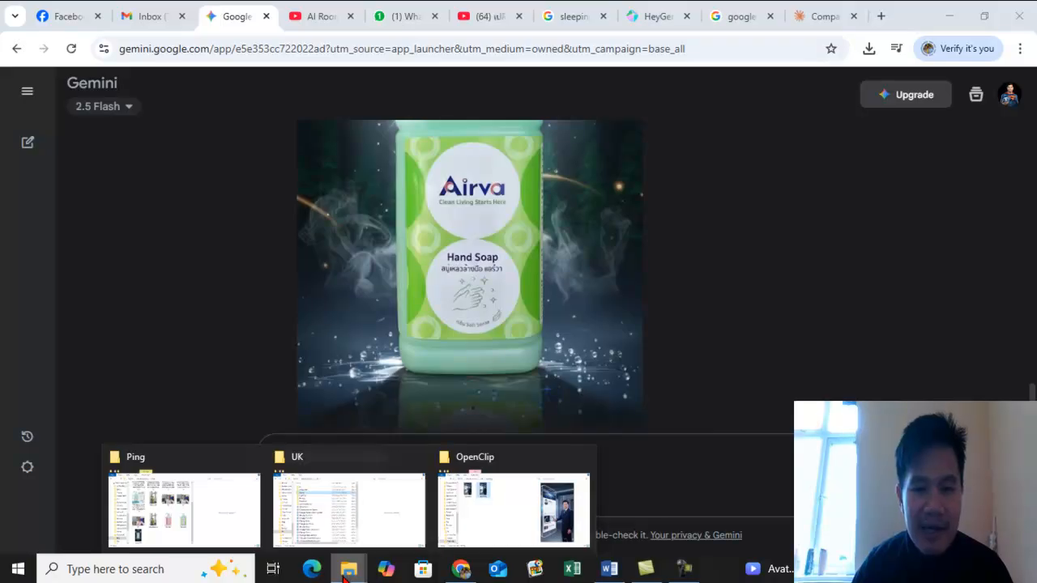
click(185, 510)
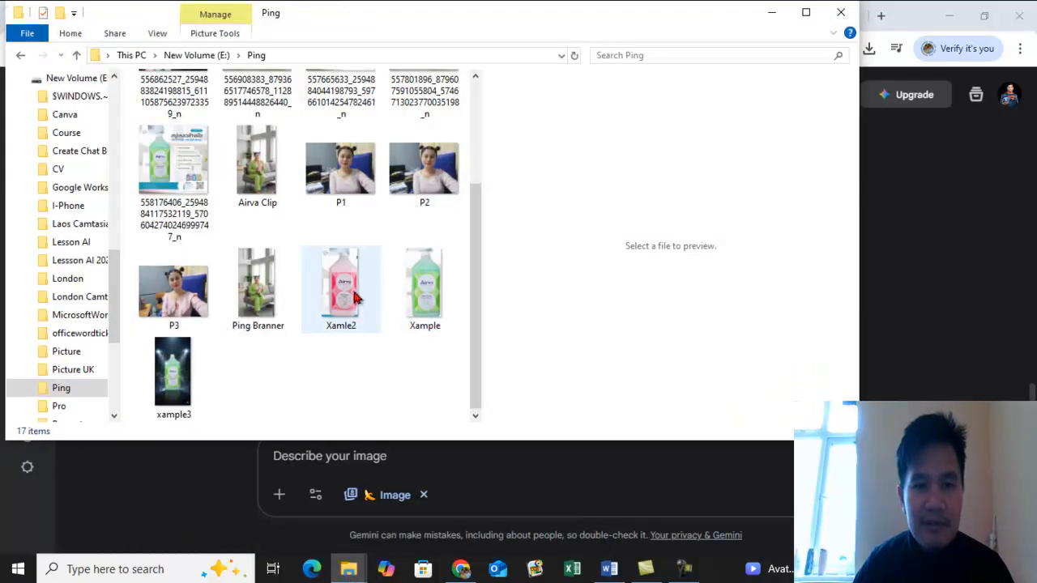
click(357, 298)
click(417, 316)
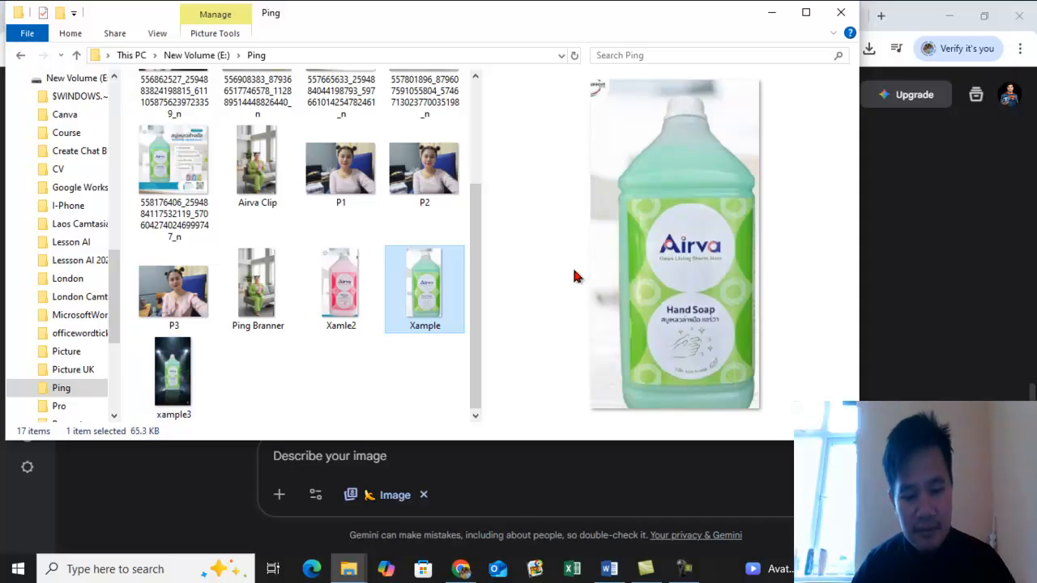
drag(688, 177, 852, 149)
click(166, 409)
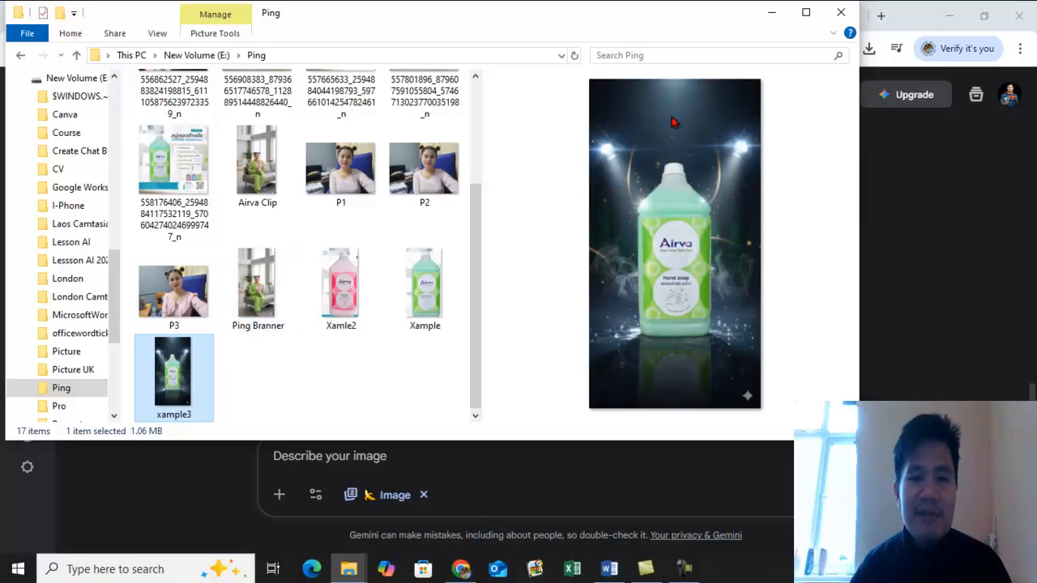
click(773, 14)
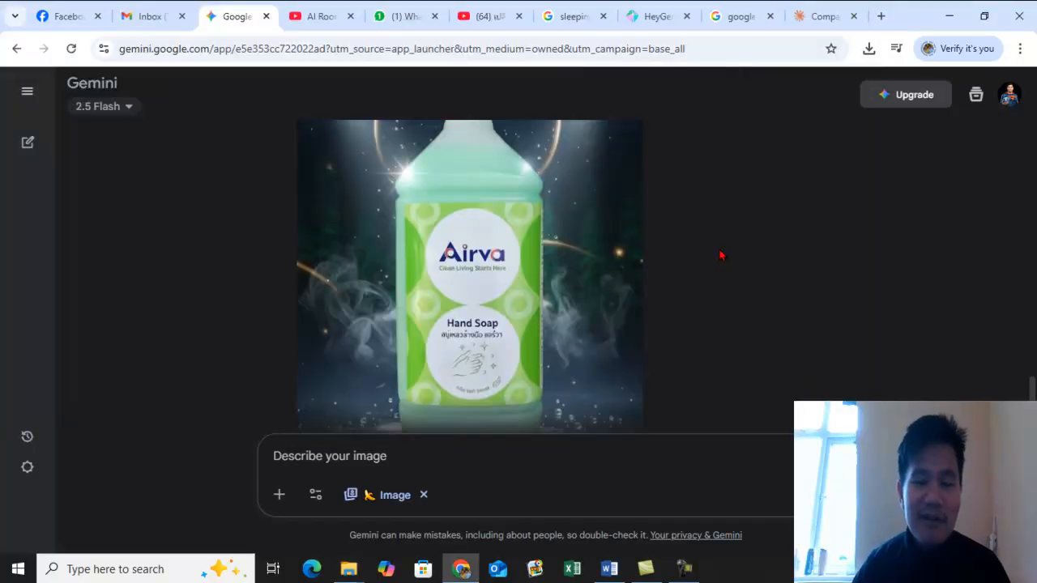
Rate the generated Airva hand soap image as a good response and review the prompt that produced it.
scroll(640, 236, down, 2)
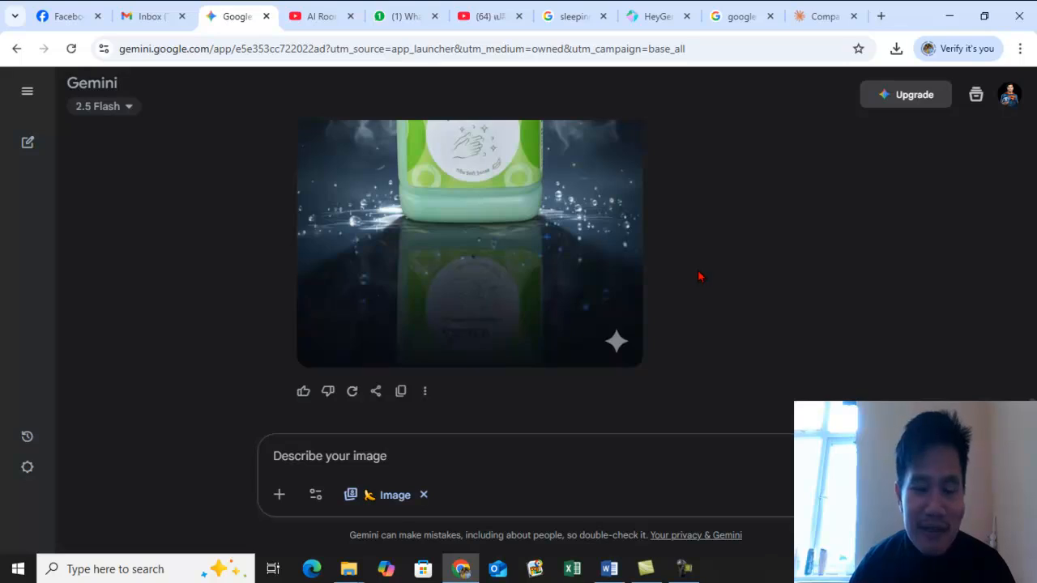
click(303, 391)
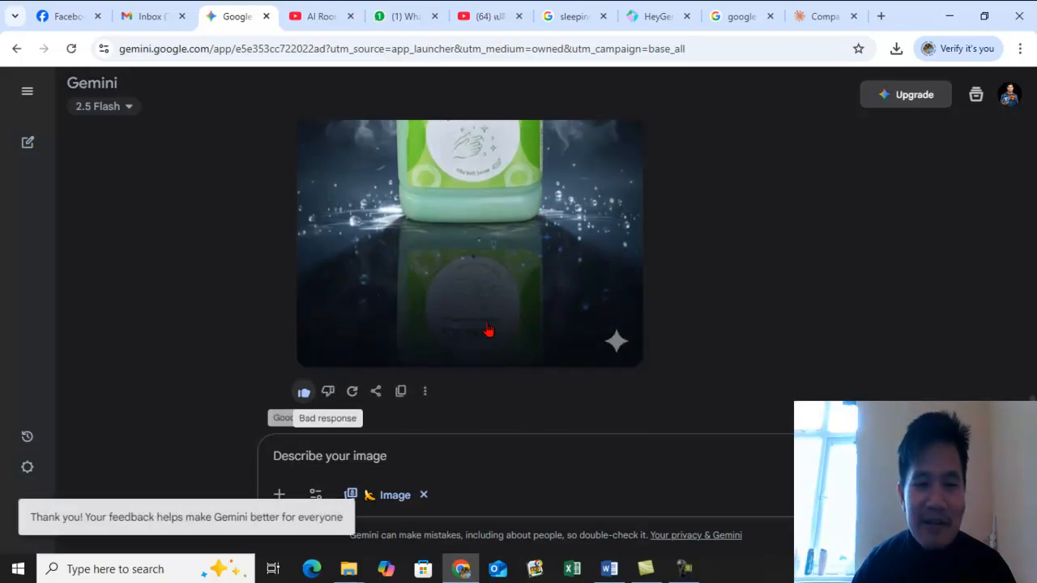
scroll(712, 268, up, 1)
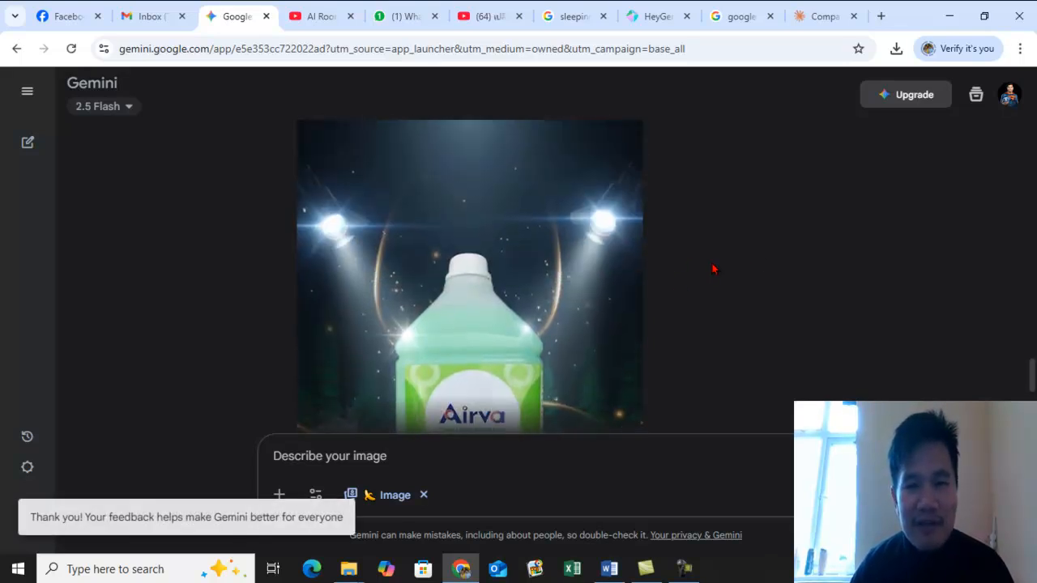
scroll(690, 254, up, 4)
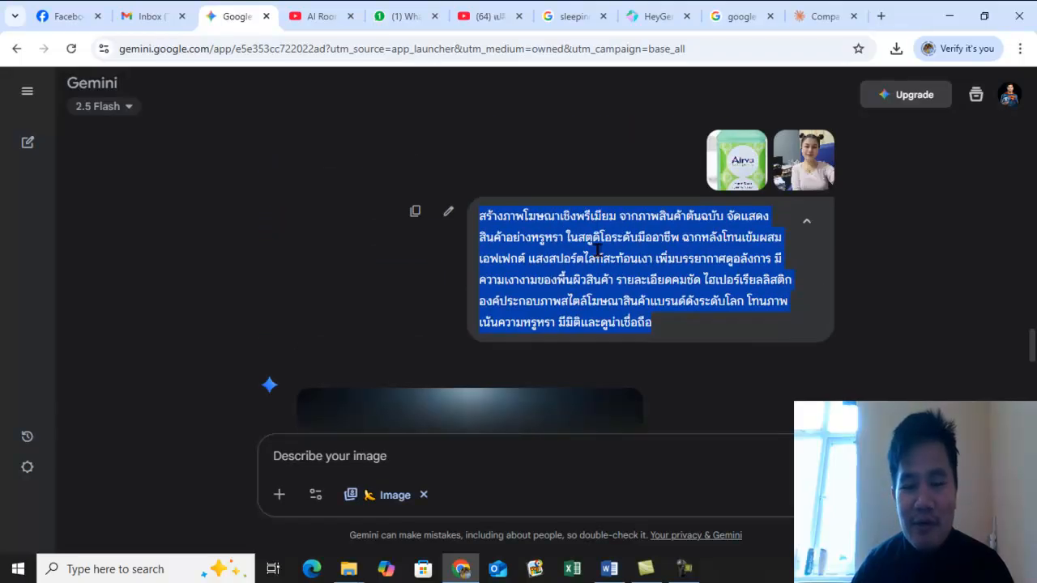
scroll(597, 252, down, 5)
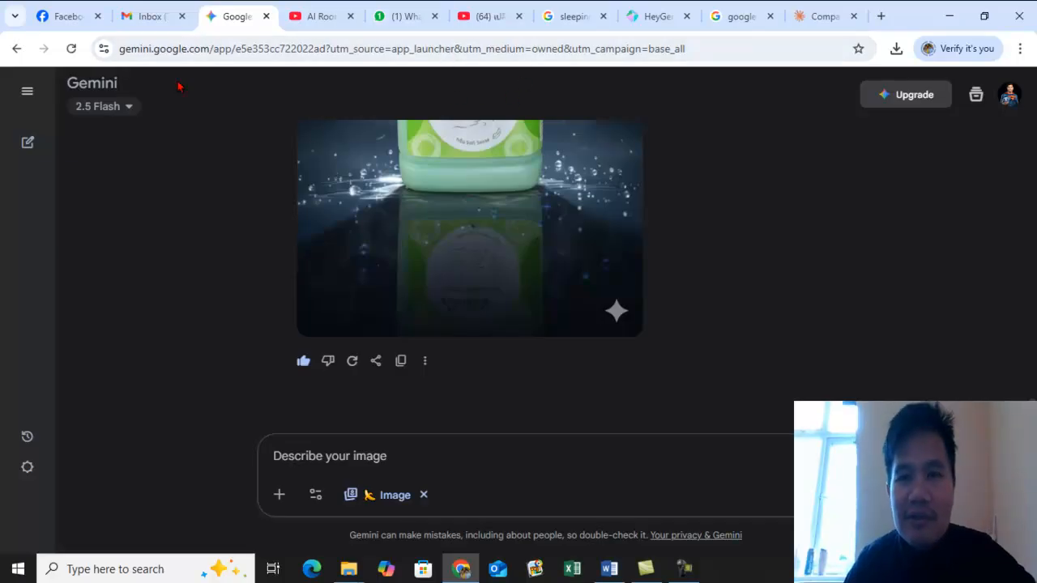
Look up Gemini in the Google apps list of Gmail and return to the Gemini chat.
click(143, 11)
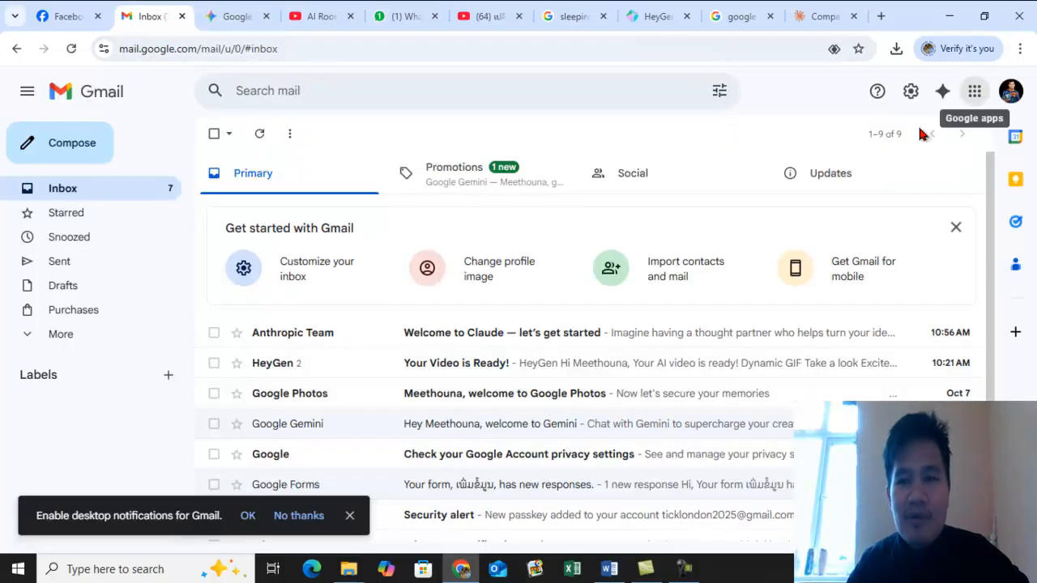
click(975, 91)
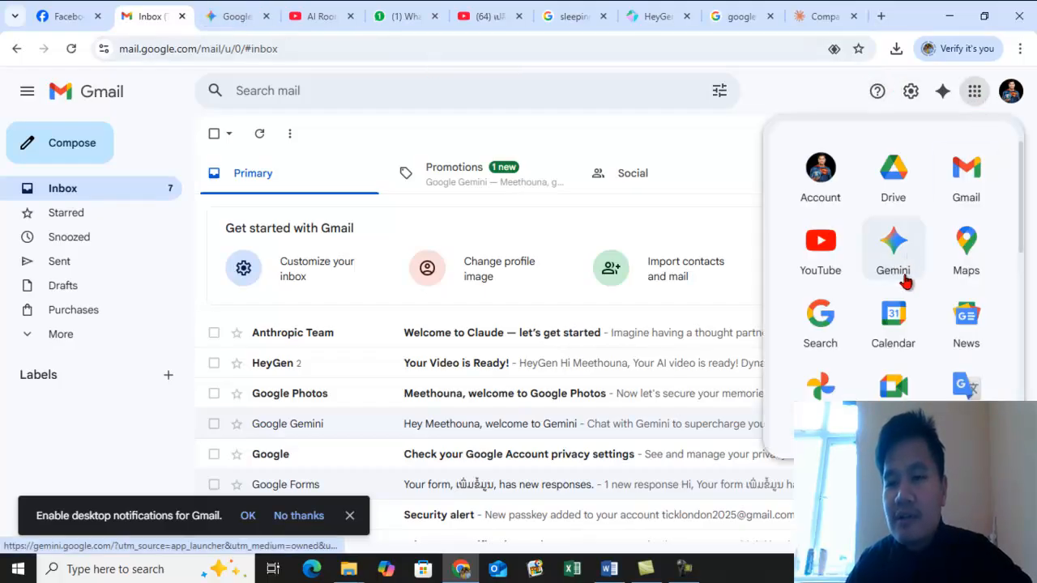
drag(863, 209, 926, 284)
key(Escape)
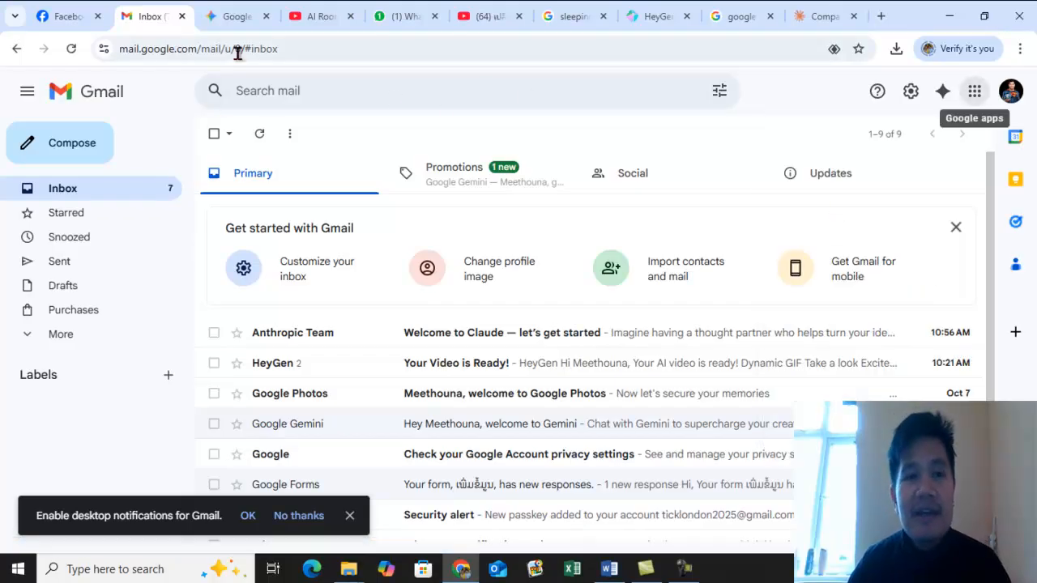
click(235, 17)
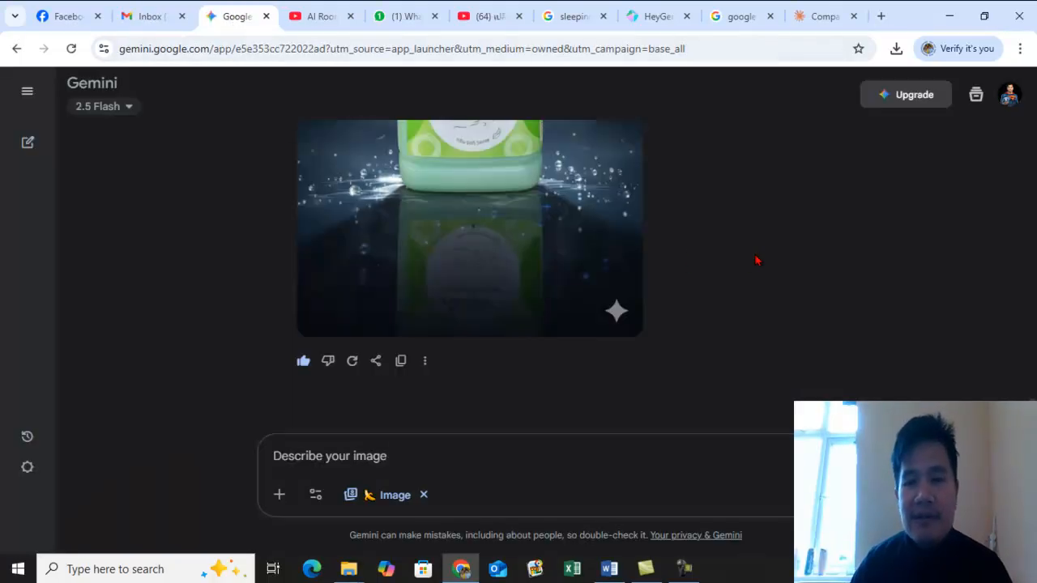
Deselect the Image tool in the Gemini prompt box and choose Create images again.
click(390, 506)
click(326, 504)
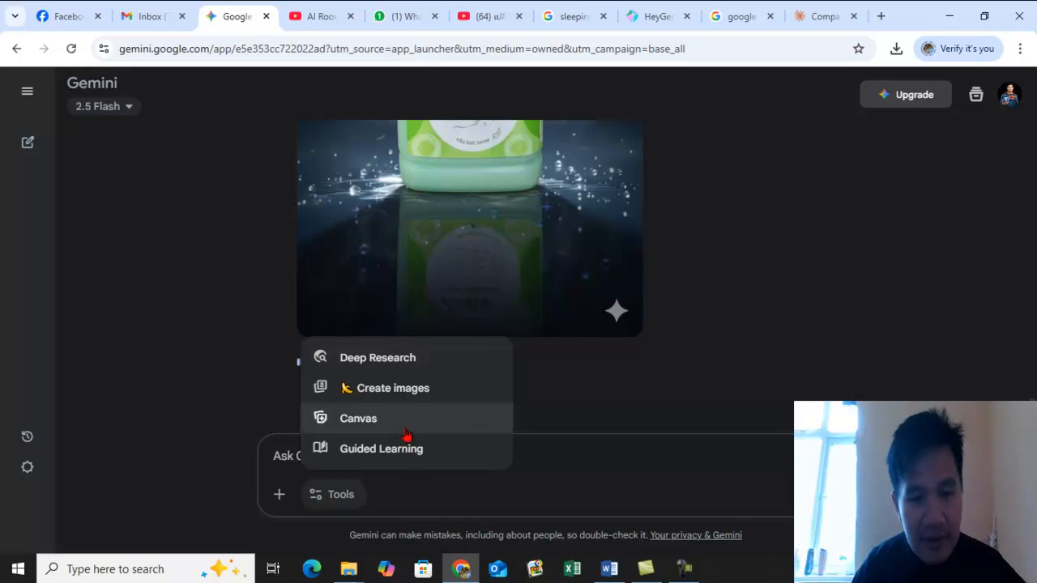
click(408, 393)
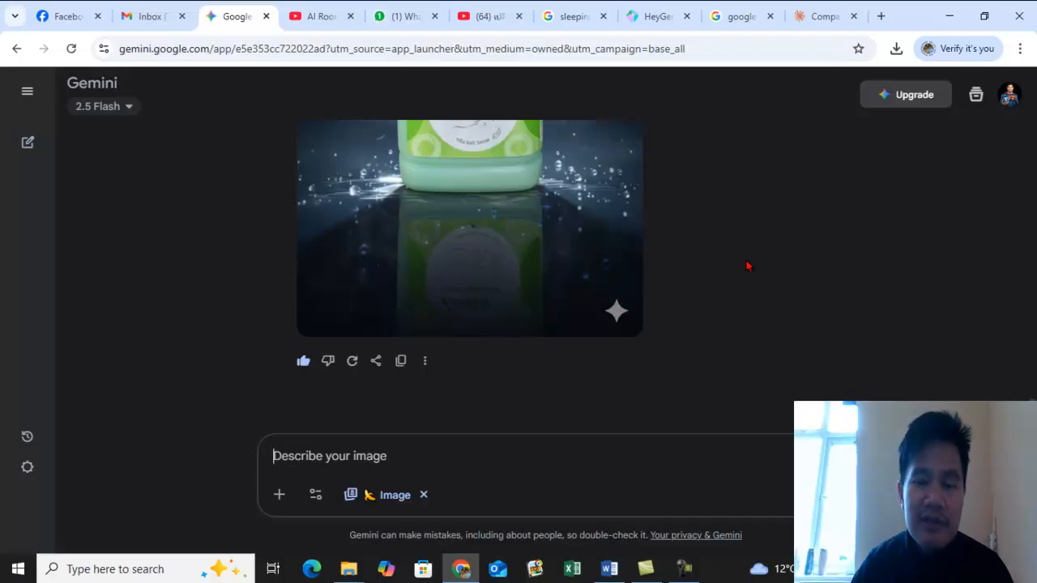
scroll(727, 266, up, 1)
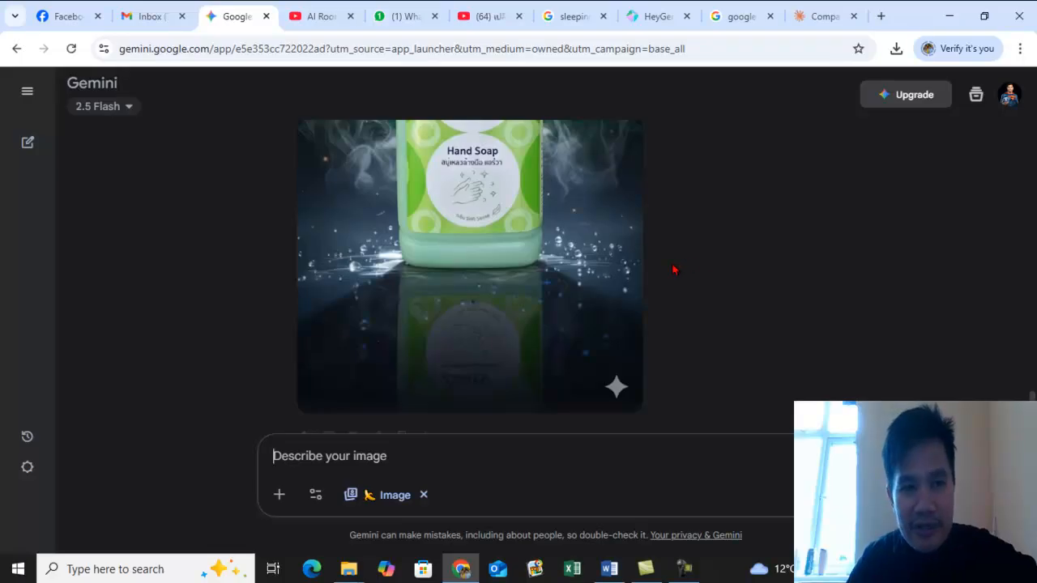
scroll(681, 269, down, 1)
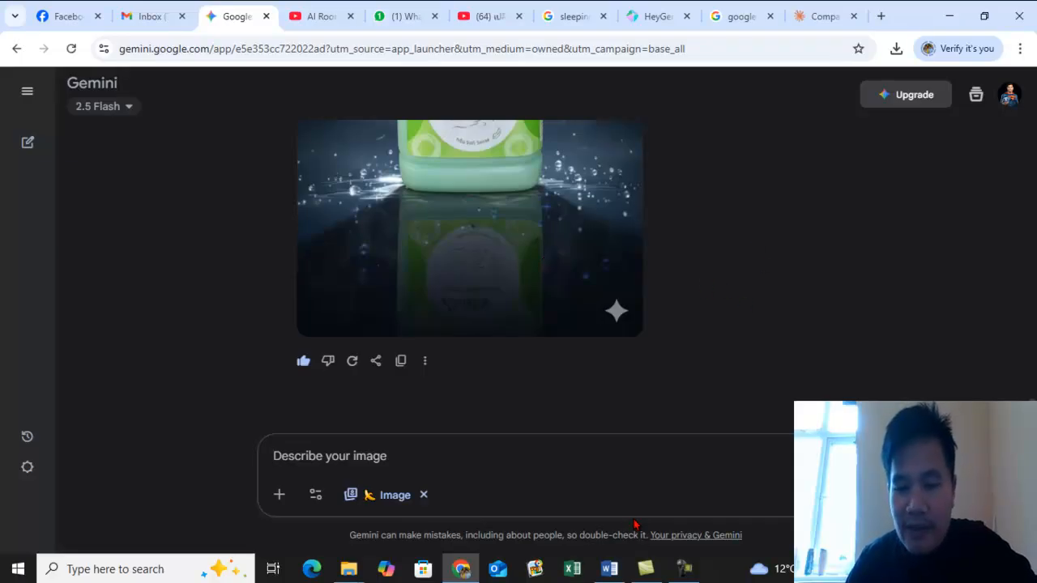
Switch to Word and review the document listing the four components of a product advertising prompt and its example.
click(609, 568)
scroll(429, 301, up, 12)
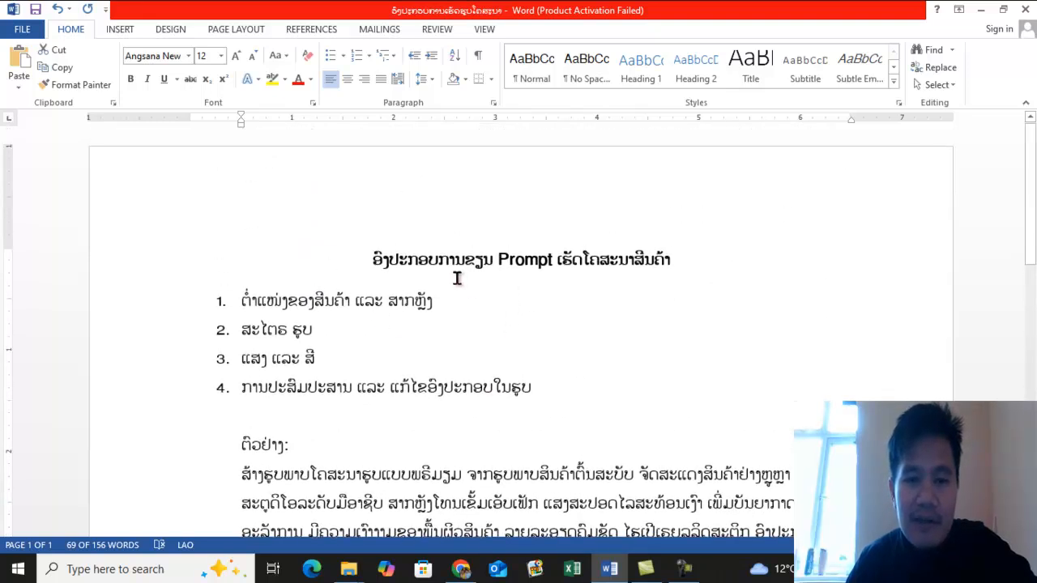
scroll(456, 281, down, 1)
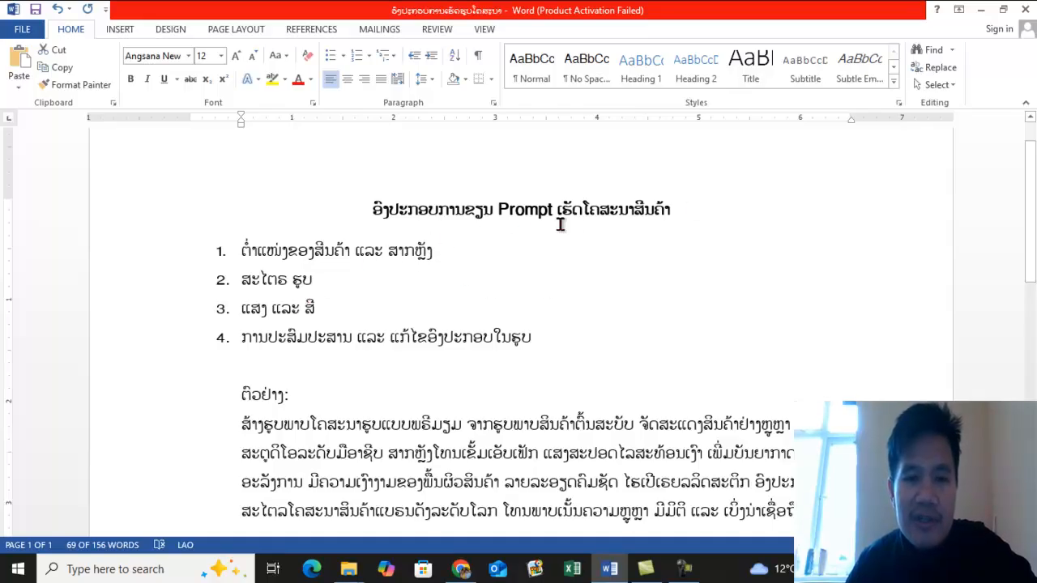
Preview the original product photos Xamle2 and Xample in the Ping folder and look through its other images.
mouse_move(357, 572)
click(178, 502)
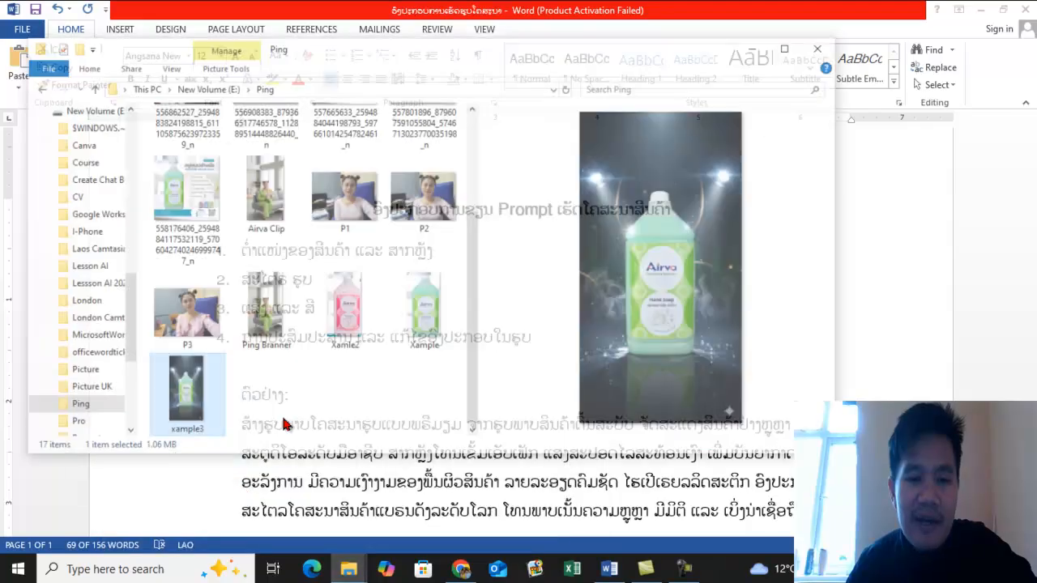
scroll(318, 310, down, 1)
scroll(332, 332, down, 1)
click(337, 257)
click(423, 257)
scroll(341, 303, up, 2)
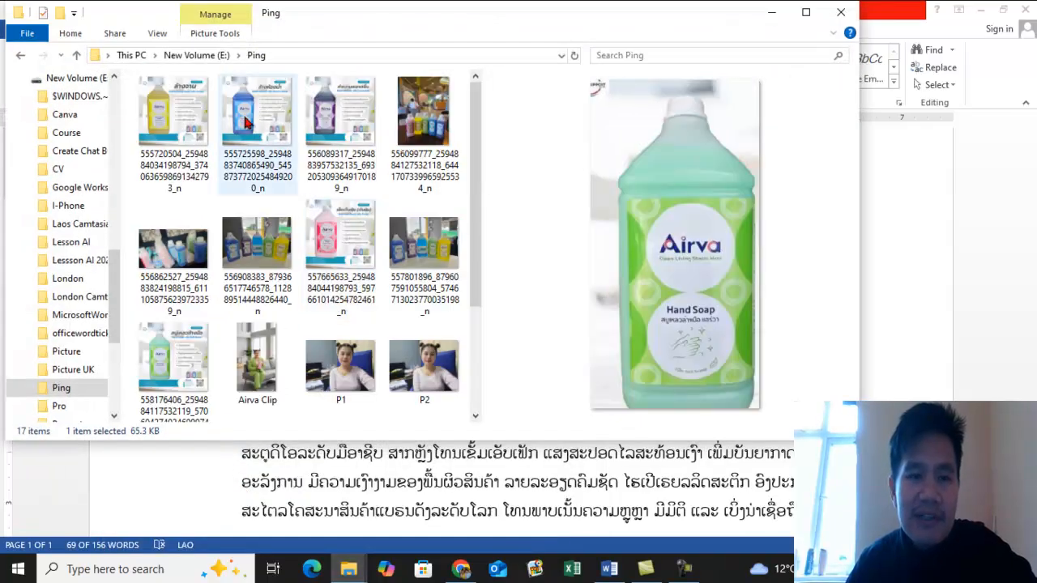
Open the Design folder inside UK on New Volume (E:) and preview the Gemini-generated PNG image.
click(21, 56)
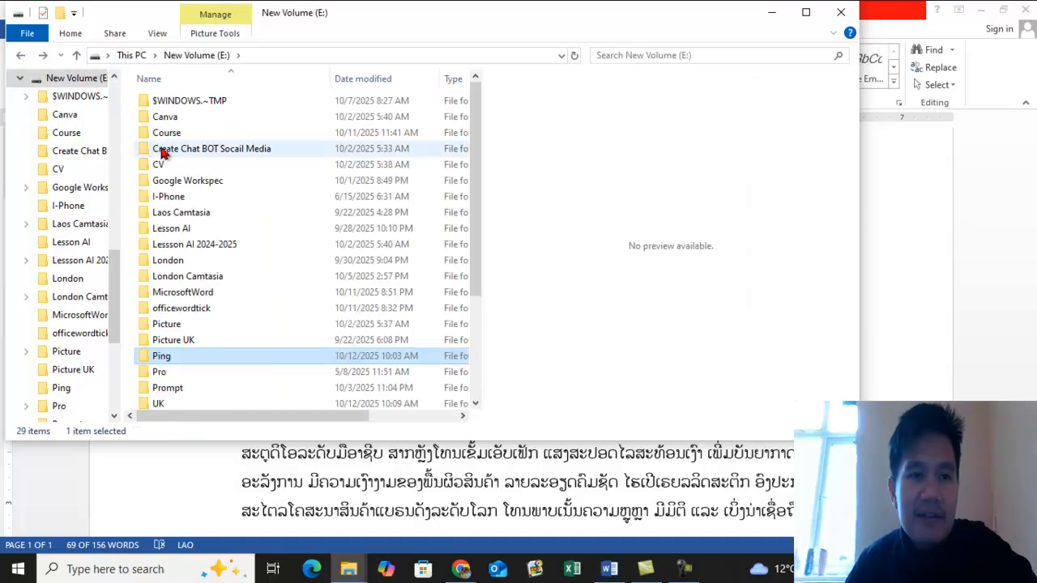
scroll(194, 389, down, 1)
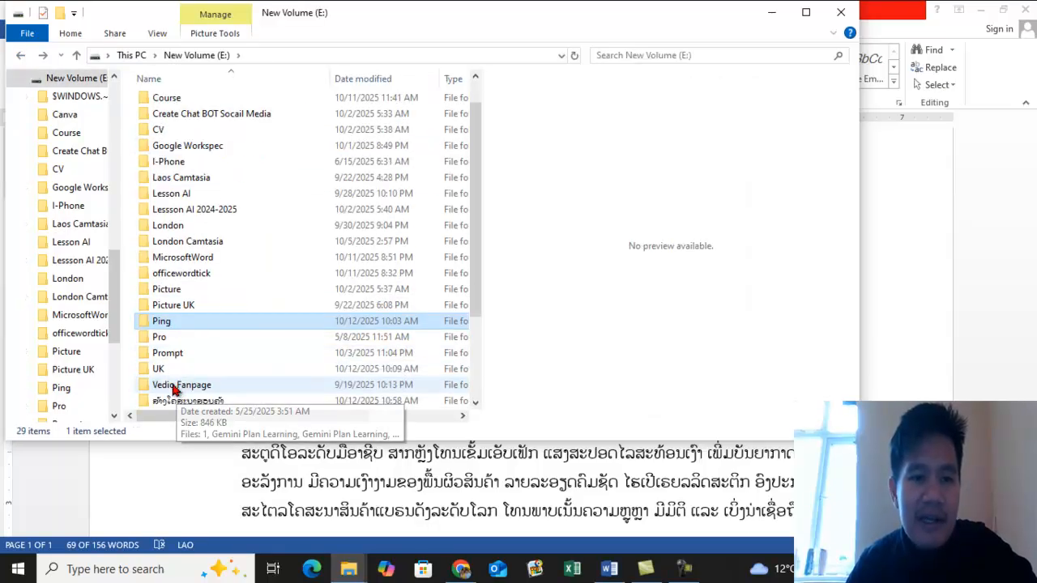
double_click(174, 372)
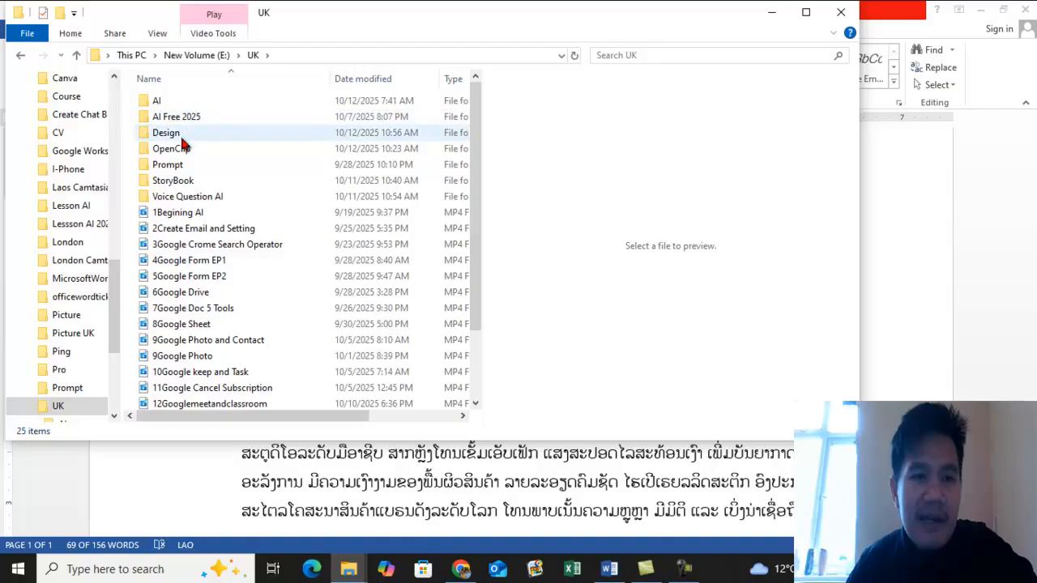
double_click(182, 135)
click(178, 115)
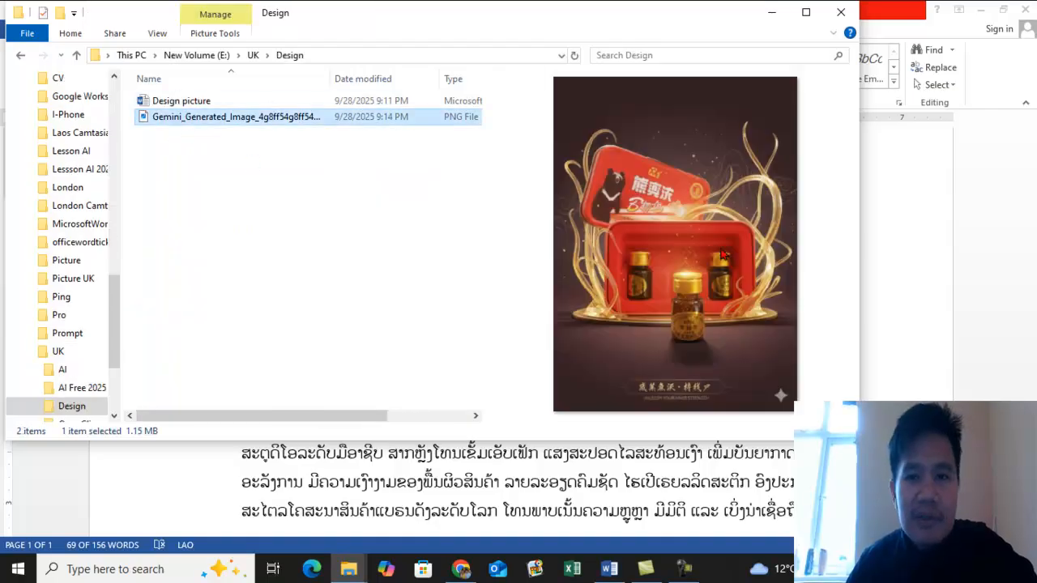
Open the Lao-named product advertising folder on New Volume (E:) and preview image 1.
click(21, 55)
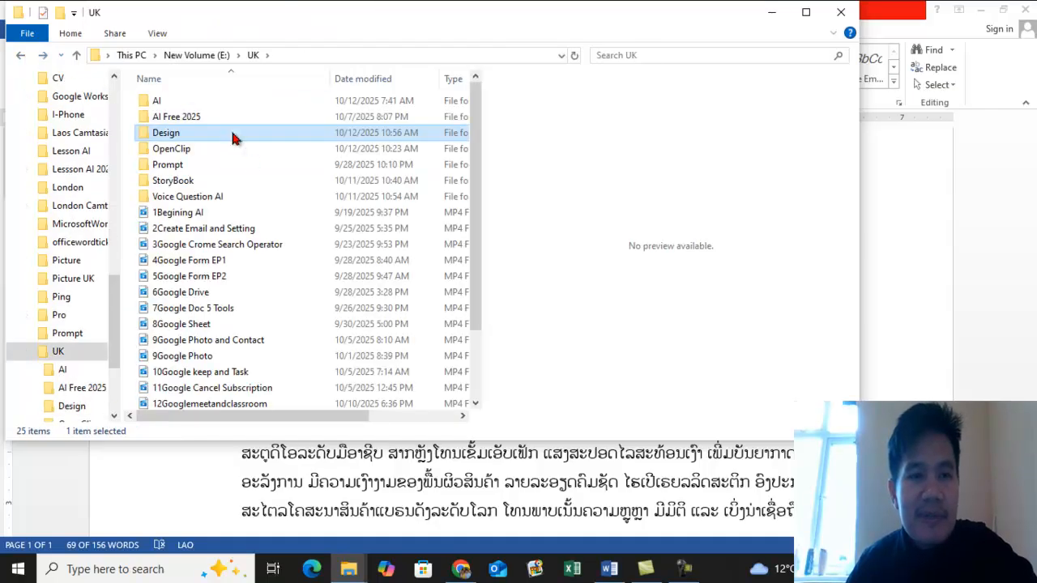
click(21, 55)
scroll(215, 320, down, 2)
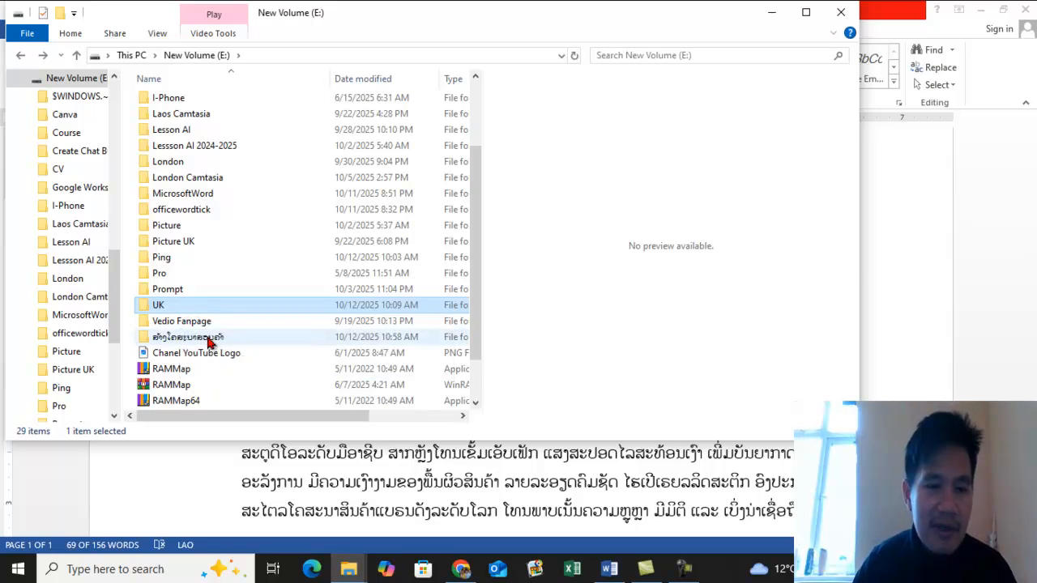
double_click(209, 337)
click(180, 123)
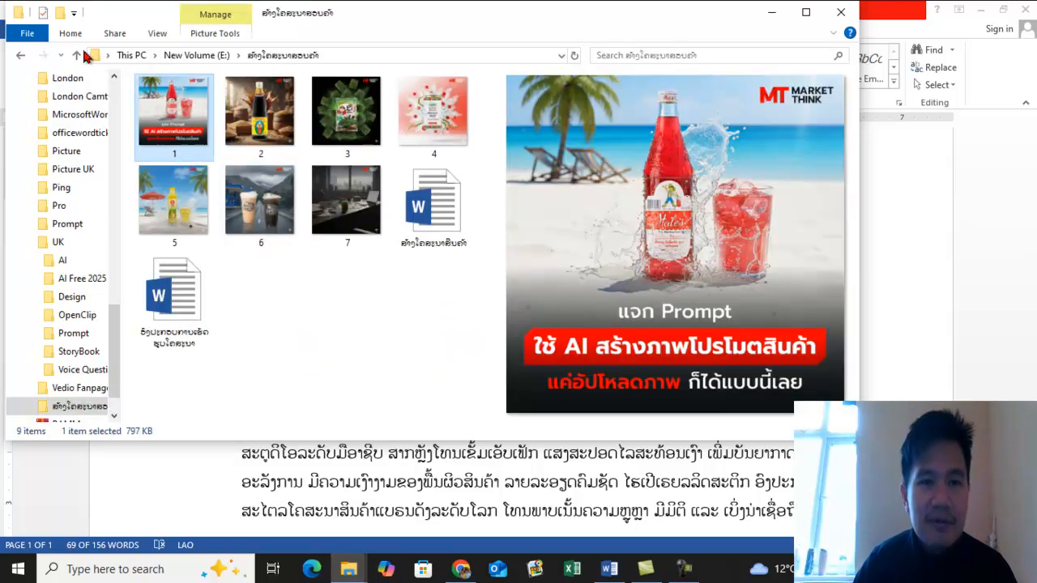
Open the UK folder on New Volume (E:) and return to the Word document with the prompt components.
click(16, 58)
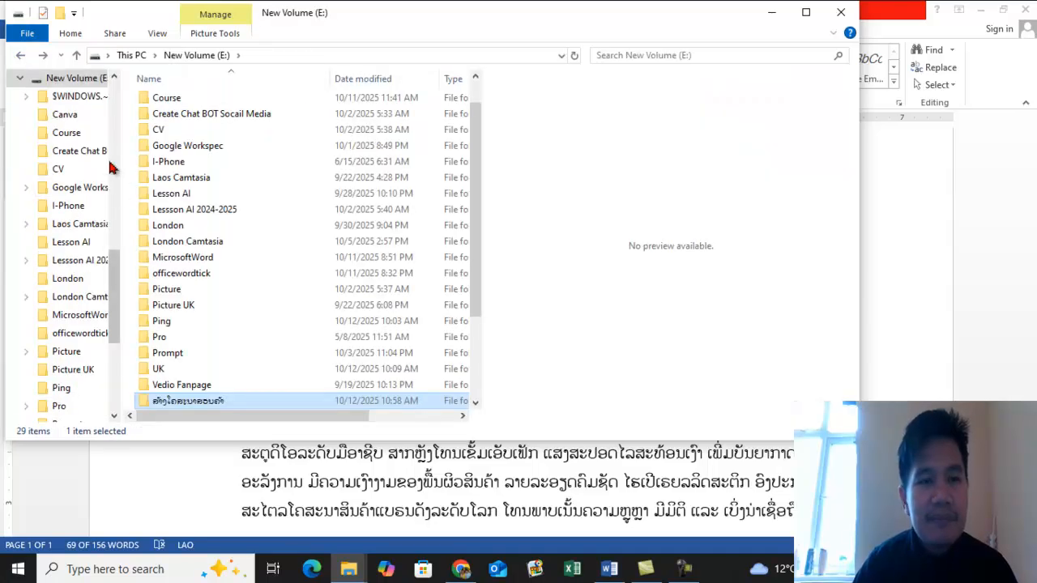
double_click(169, 371)
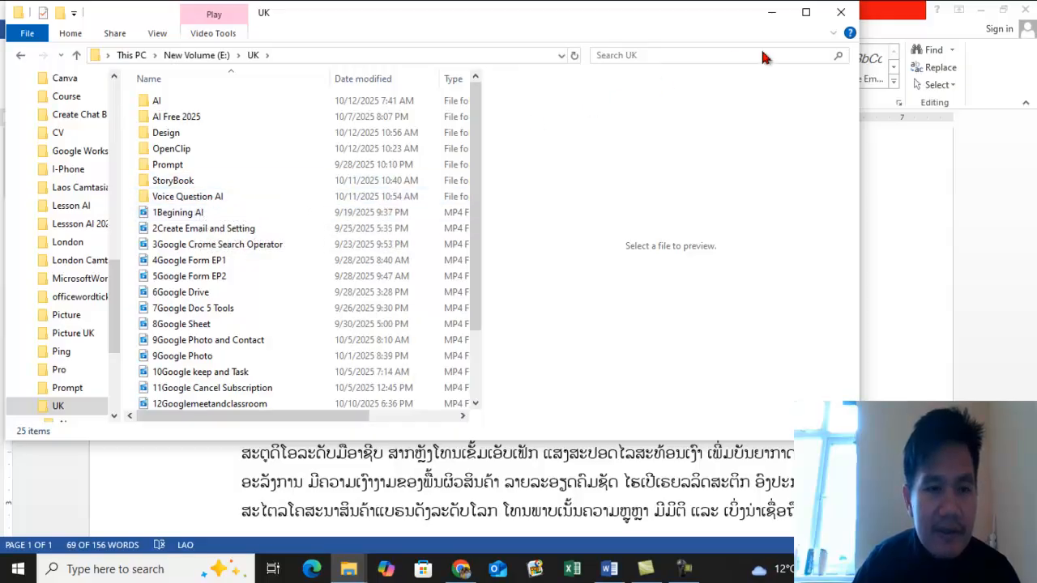
click(771, 13)
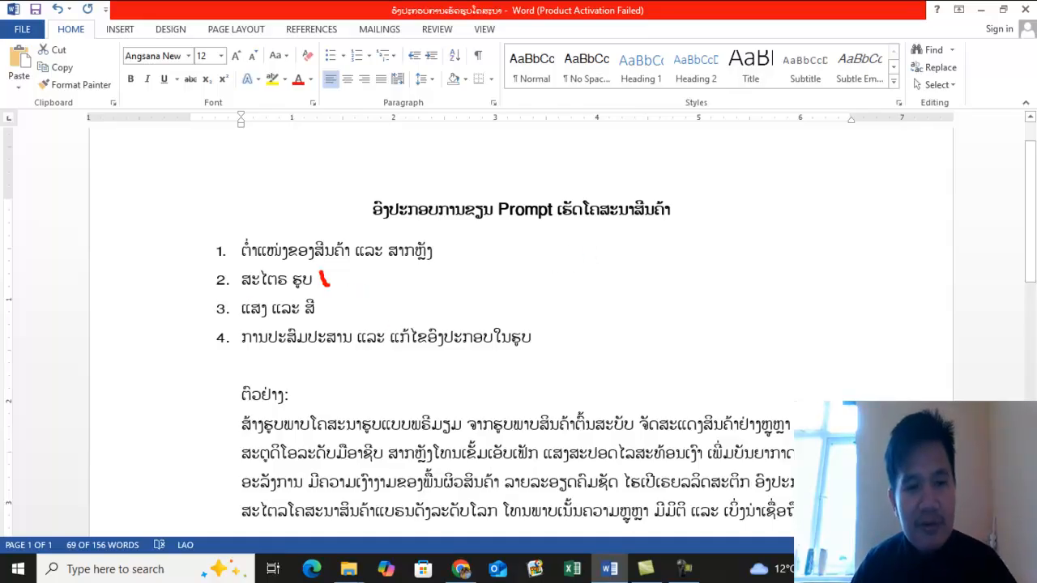
Mark the numbered prompt components with red on-screen check marks, then clear the annotations.
drag(448, 252, 486, 243)
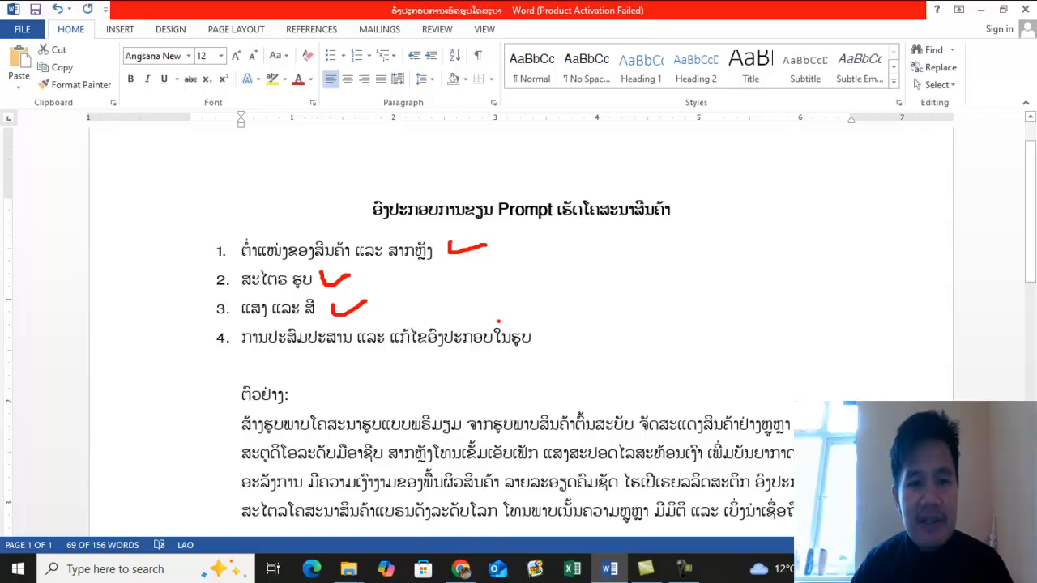
drag(544, 335, 609, 325)
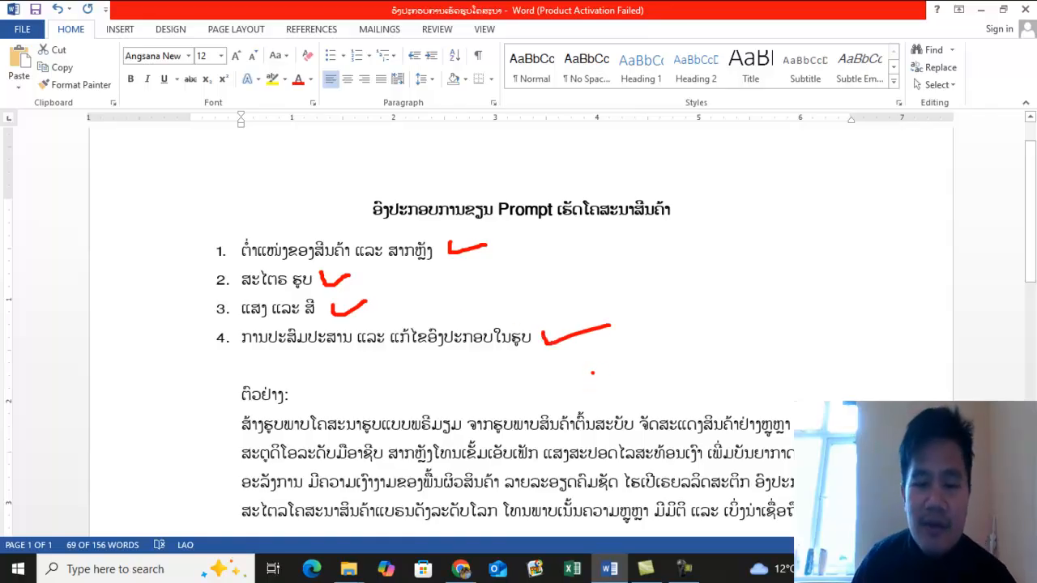
key(Escape)
Add the word "prompt" after the Lao example label above the sample text.
scroll(572, 365, down, 3)
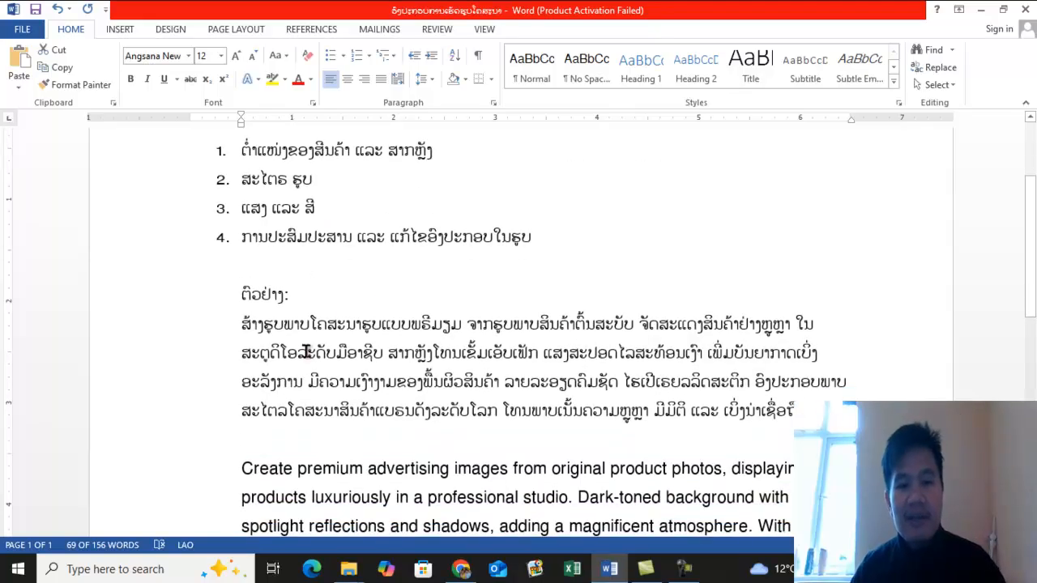
click(346, 297)
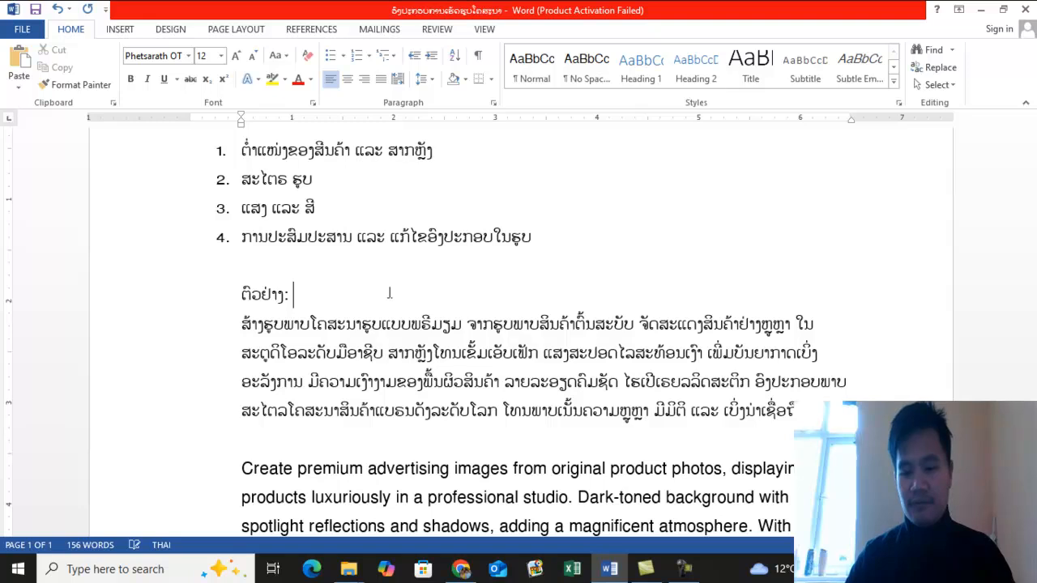
key(alt+shift)
text(prompt)
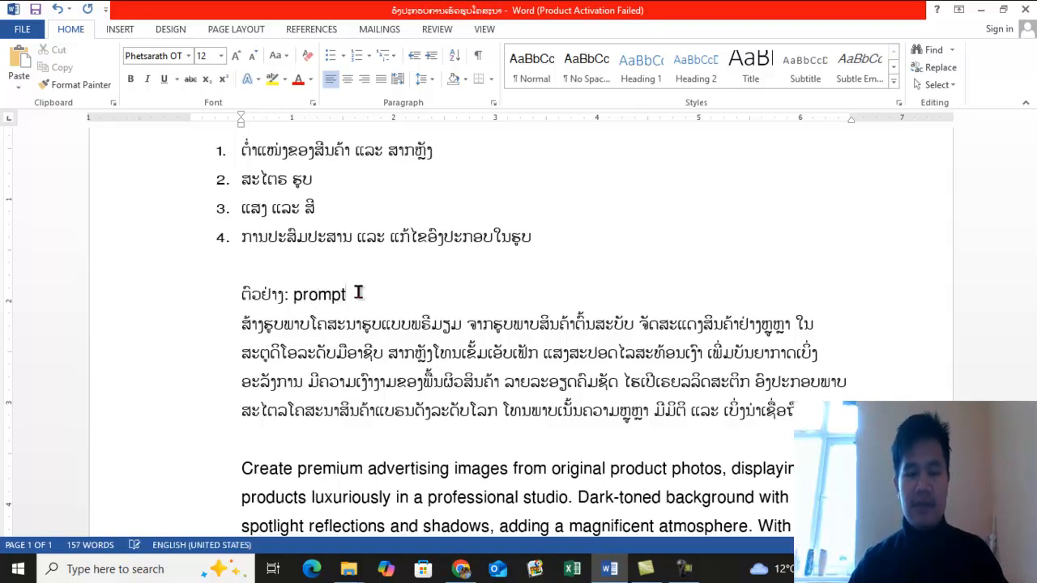
click(304, 299)
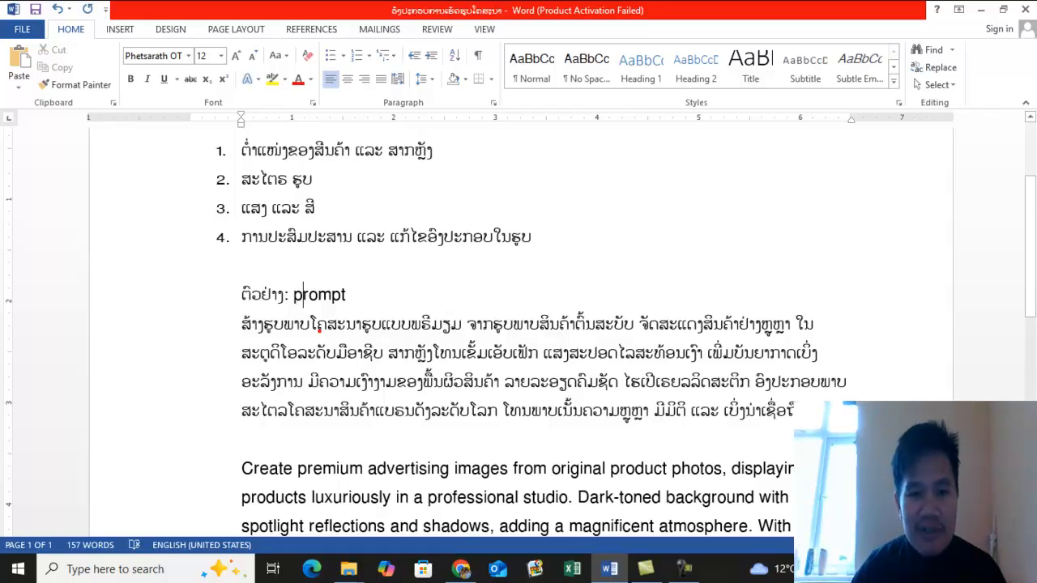
Underline the first line of the Lao example with the on-screen pen and select the entire English prompt paragraph.
drag(273, 334, 623, 340)
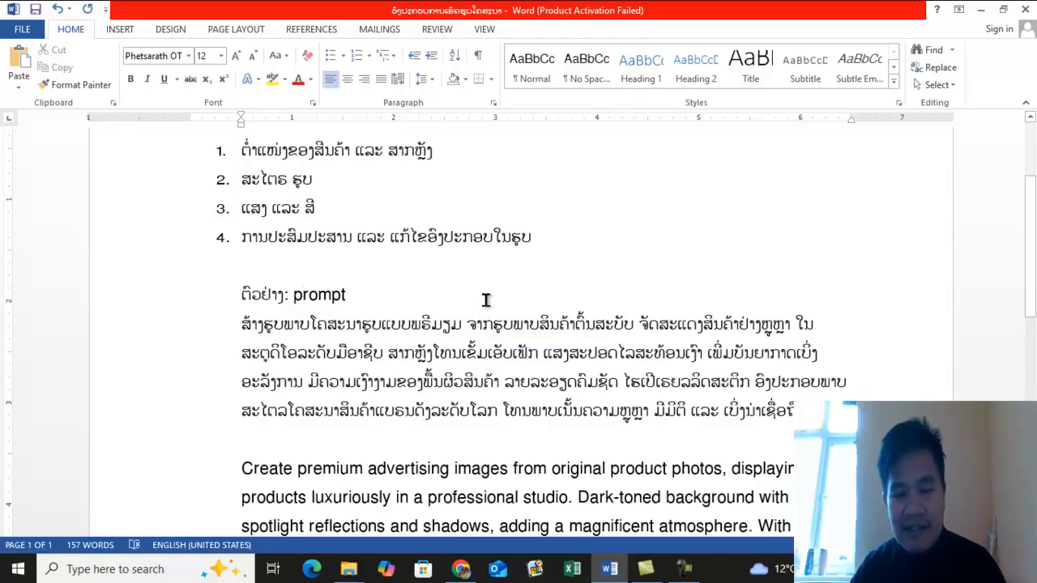
scroll(485, 300, down, 1)
scroll(374, 304, down, 3)
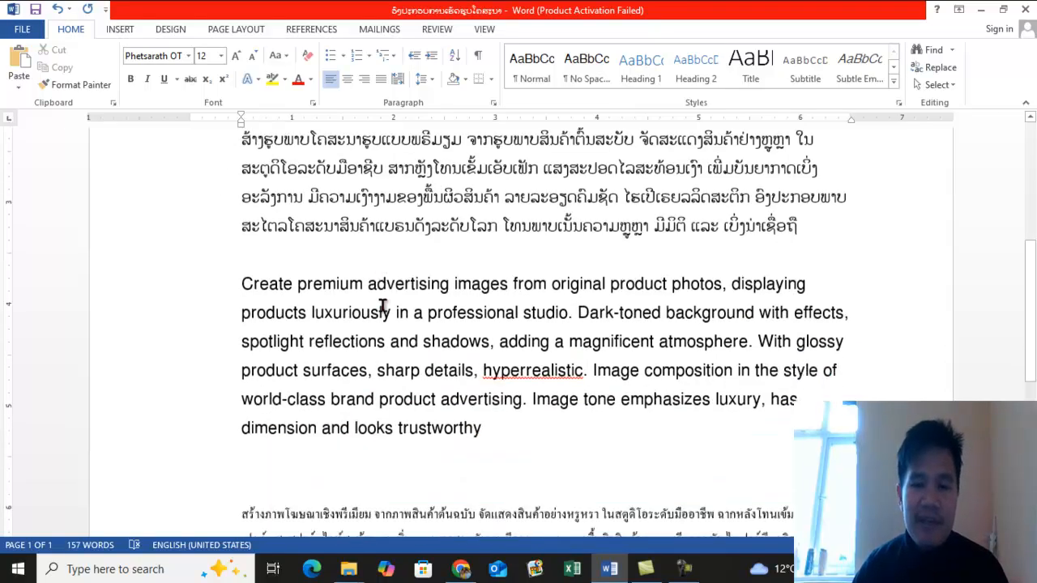
scroll(451, 388, up, 1)
drag(242, 317, 492, 461)
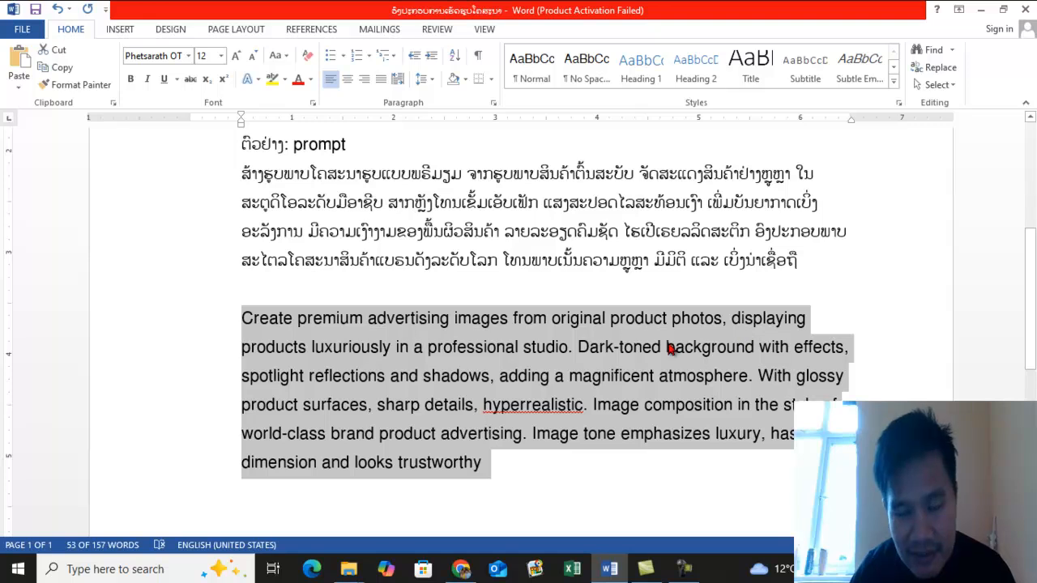
Review the Lao, English and Thai versions of the example prompt, comparing their background, lighting, surface detail and brand style wording.
scroll(669, 347, down, 3)
scroll(627, 357, up, 1)
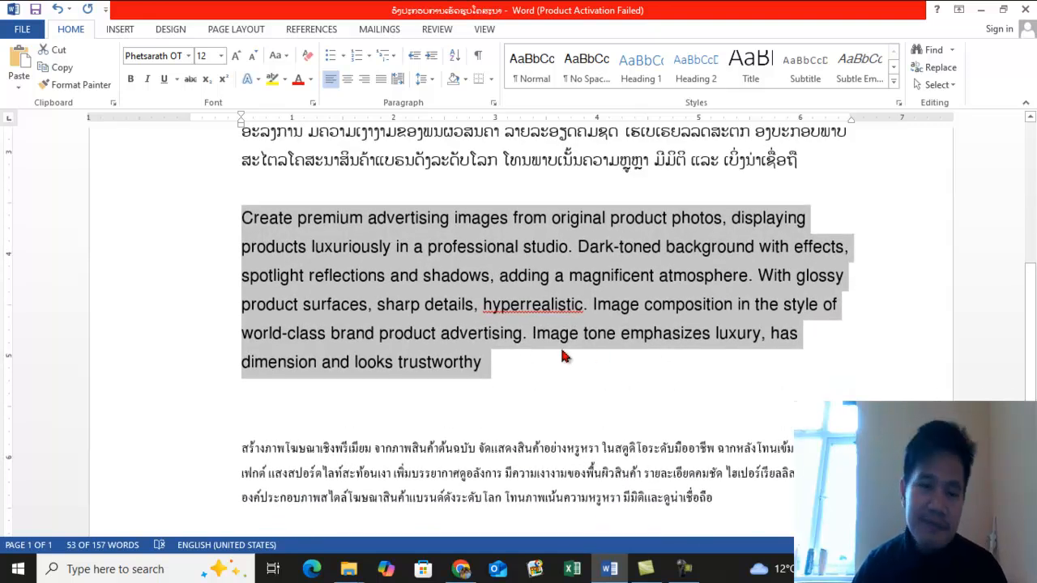
scroll(565, 356, up, 2)
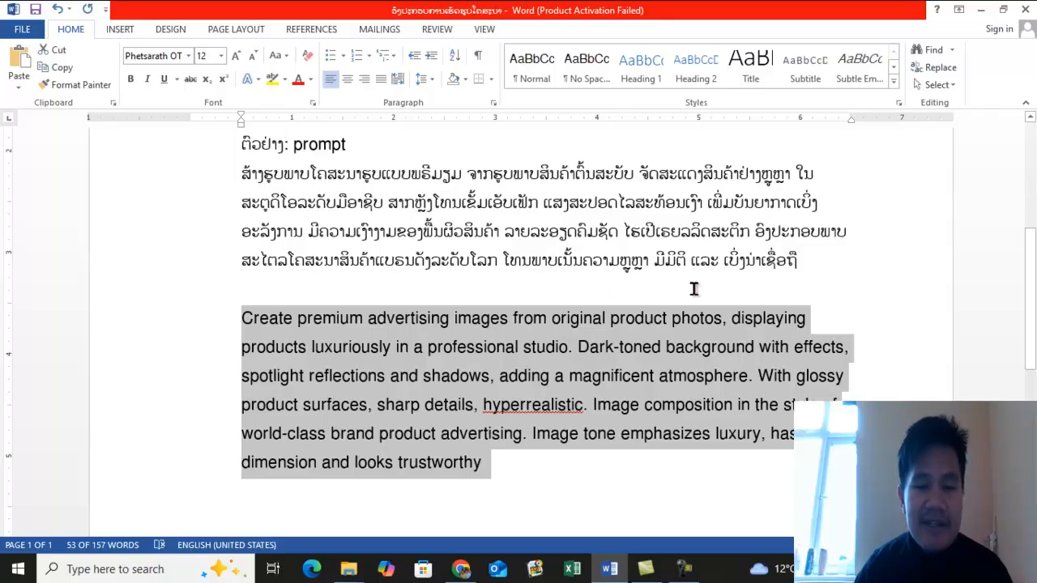
scroll(560, 298, up, 2)
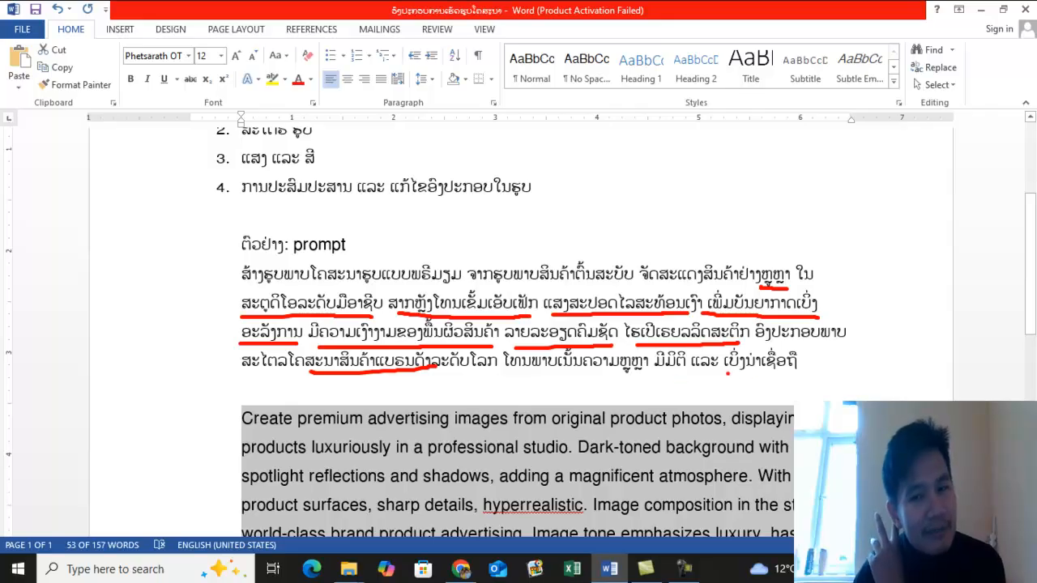
scroll(354, 398, down, 2)
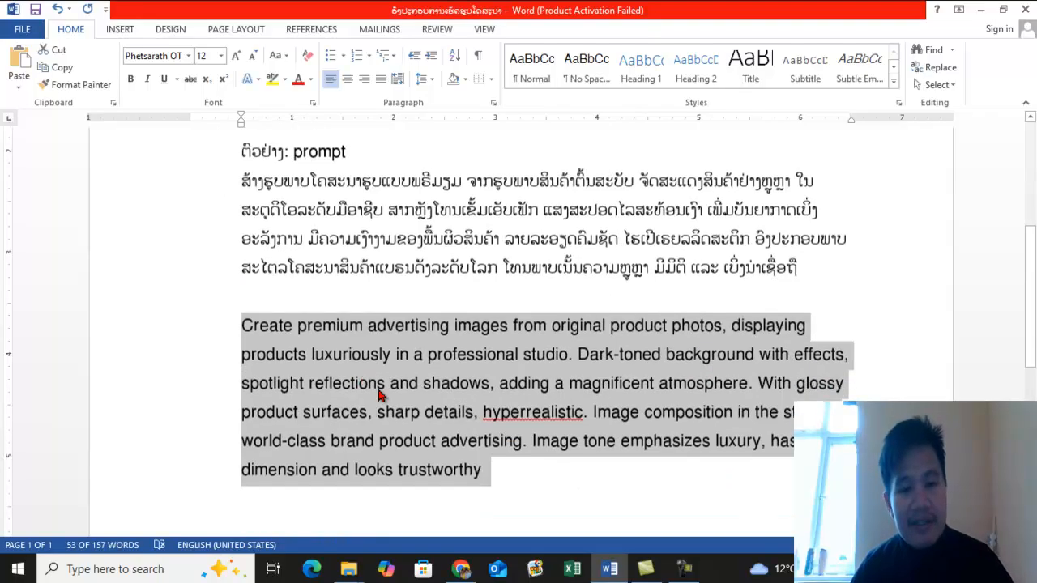
scroll(530, 370, down, 3)
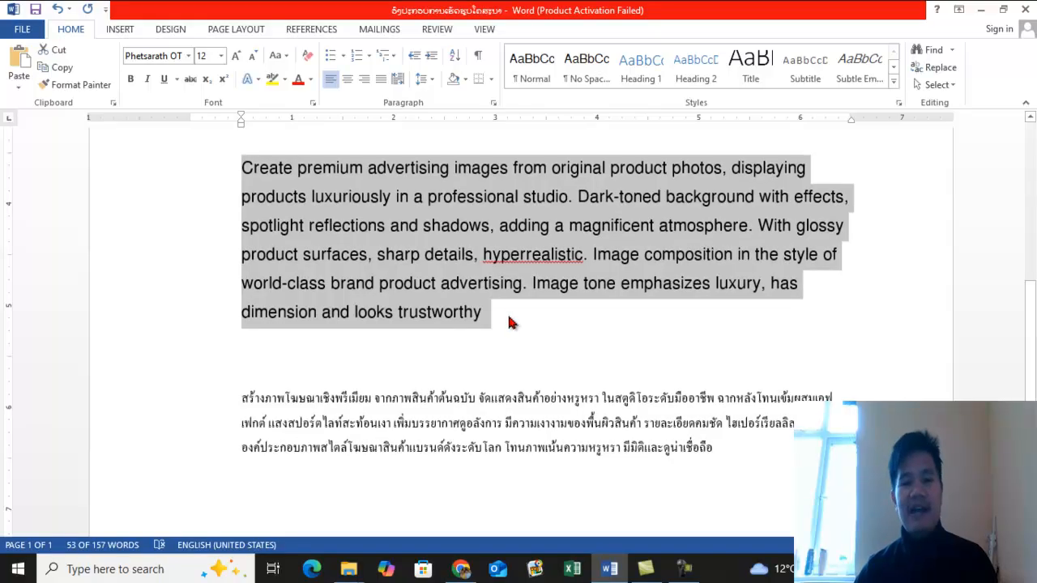
scroll(490, 305, up, 2)
scroll(490, 315, up, 2)
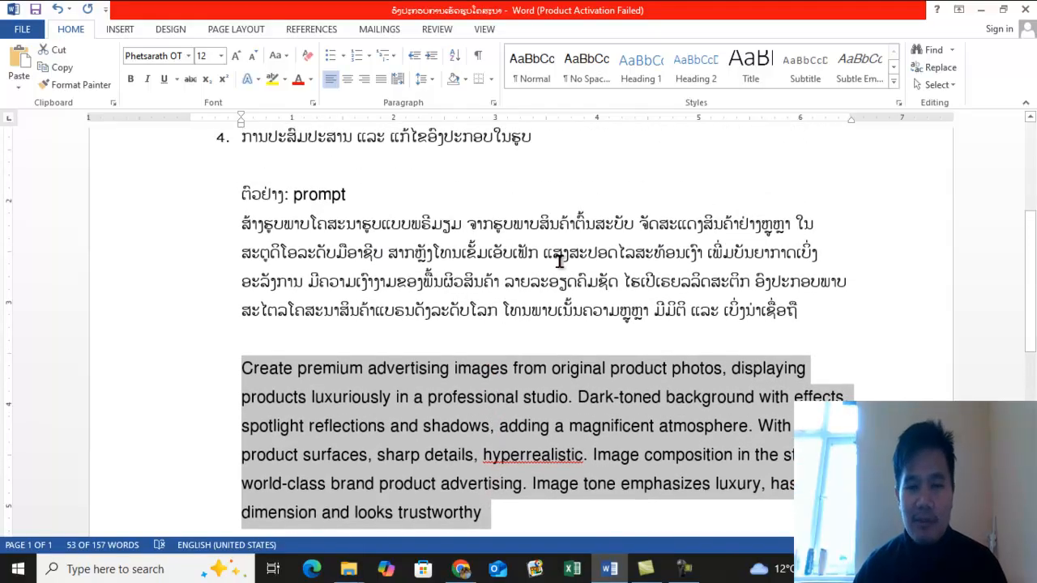
scroll(487, 313, down, 3)
scroll(533, 389, down, 4)
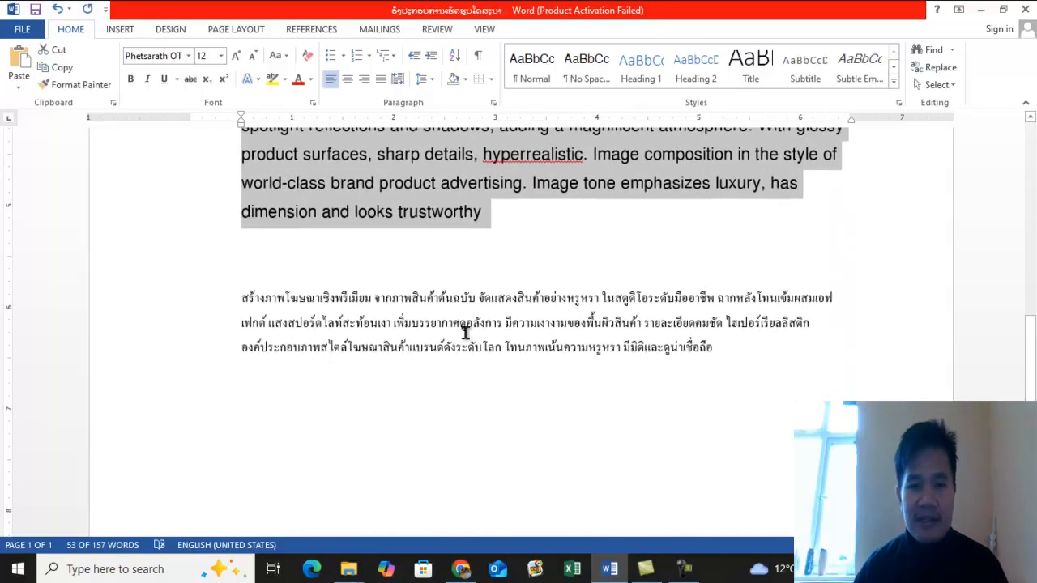
scroll(563, 342, up, 1)
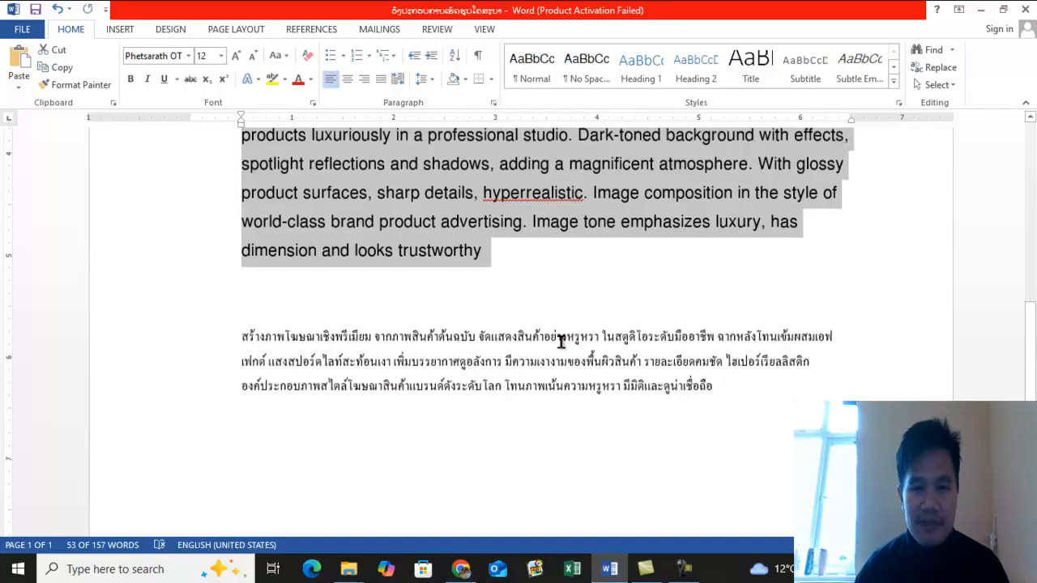
scroll(566, 328, up, 3)
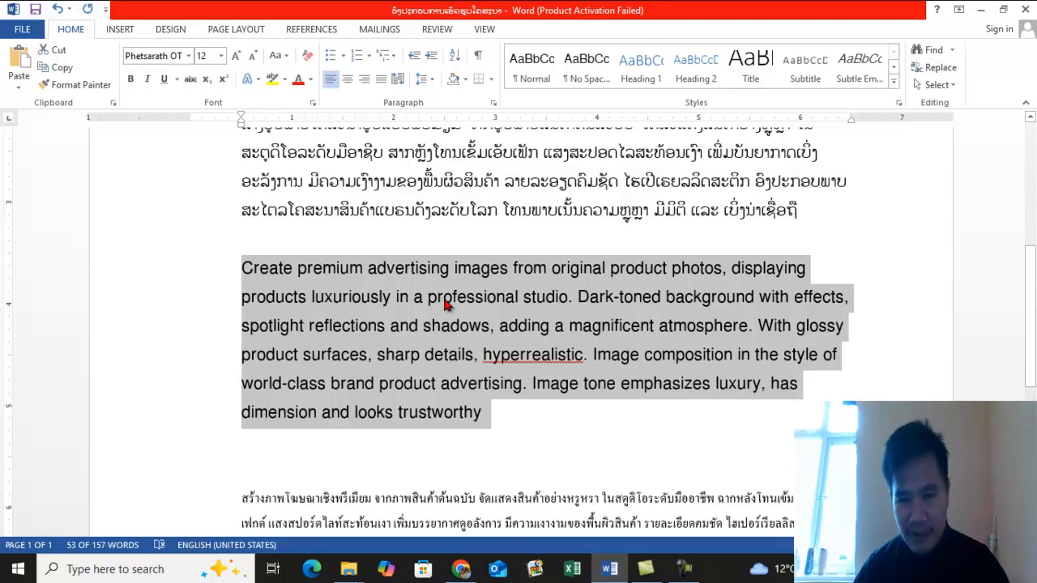
Switch to Gemini in Chrome and look over the previously generated product image.
click(979, 16)
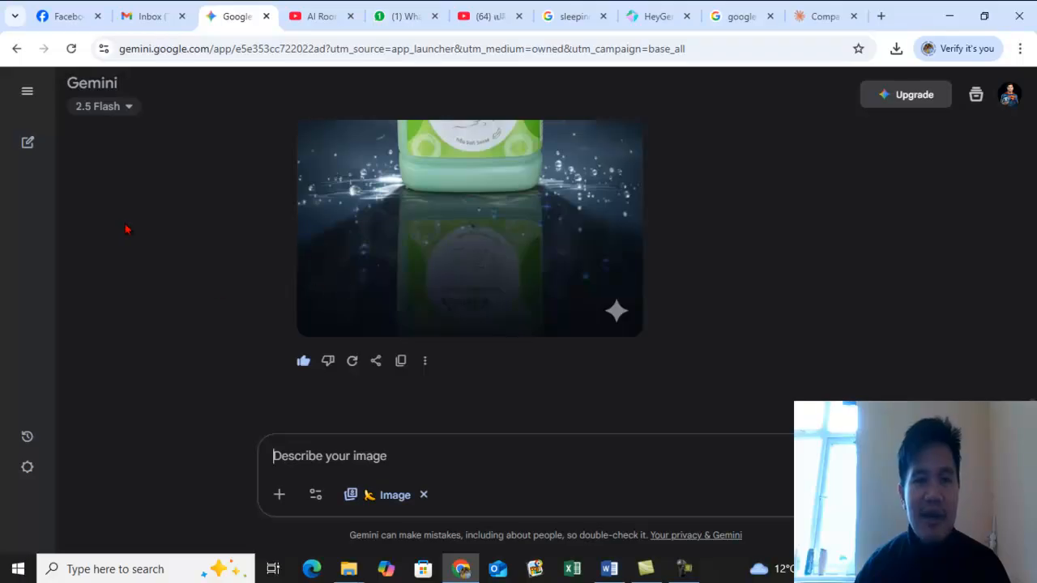
scroll(148, 227, up, 3)
scroll(585, 248, down, 3)
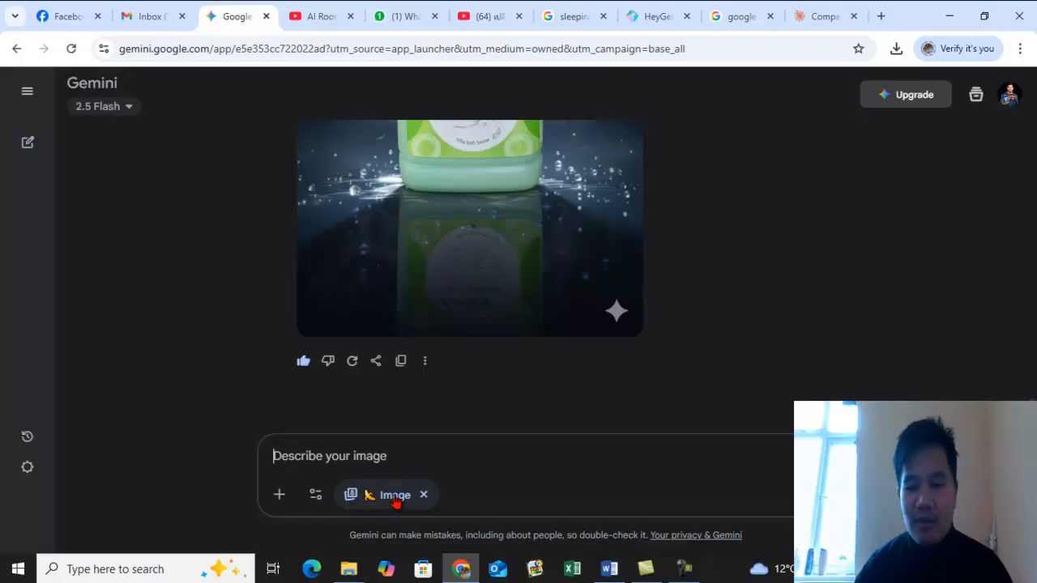
Upload photo (11) of the red product tins from the Lao-named subfolder of Picture on New Volume (E:) to the Gemini image prompt.
click(280, 495)
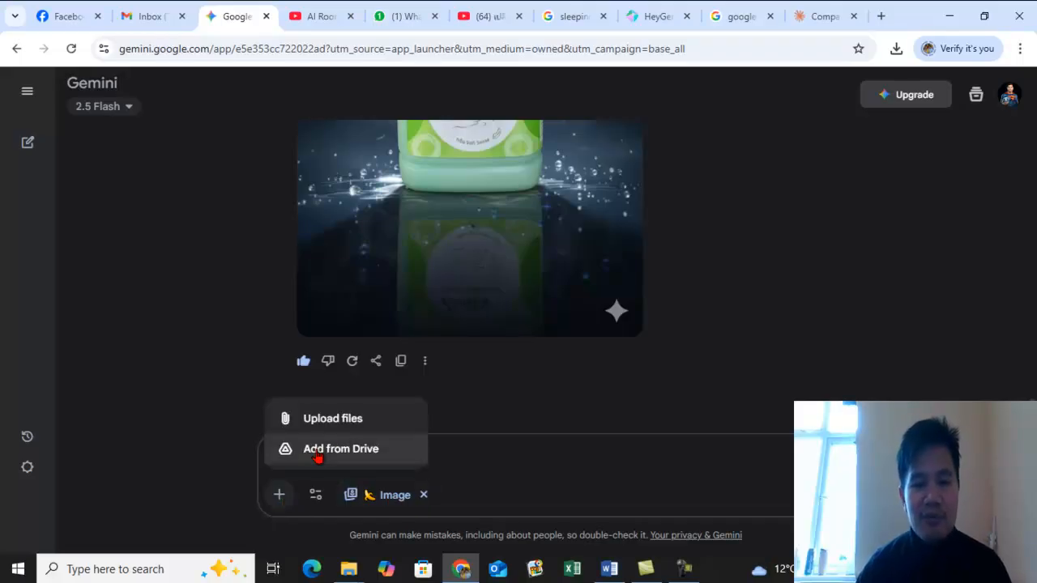
click(368, 423)
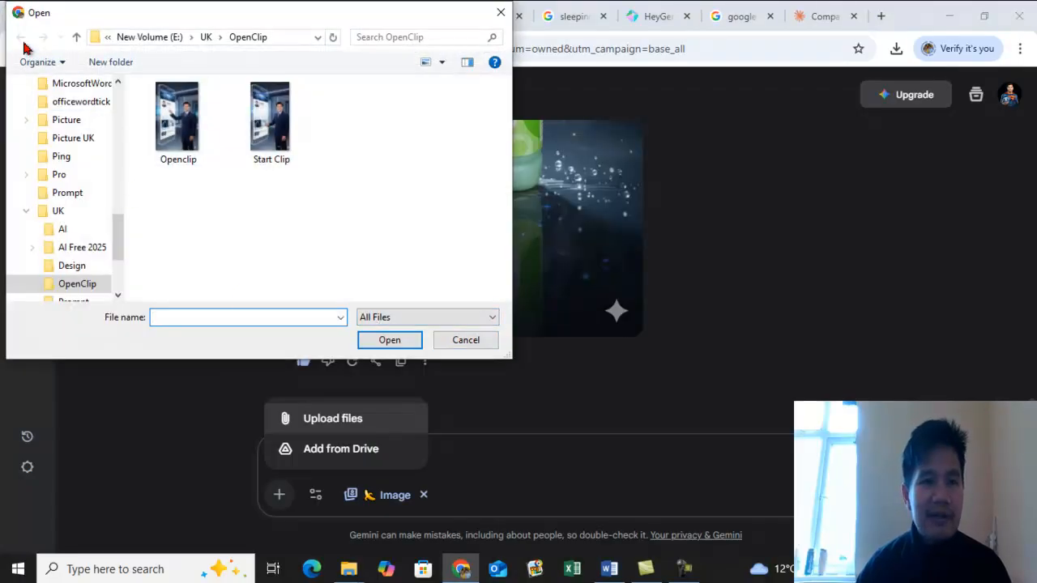
click(205, 37)
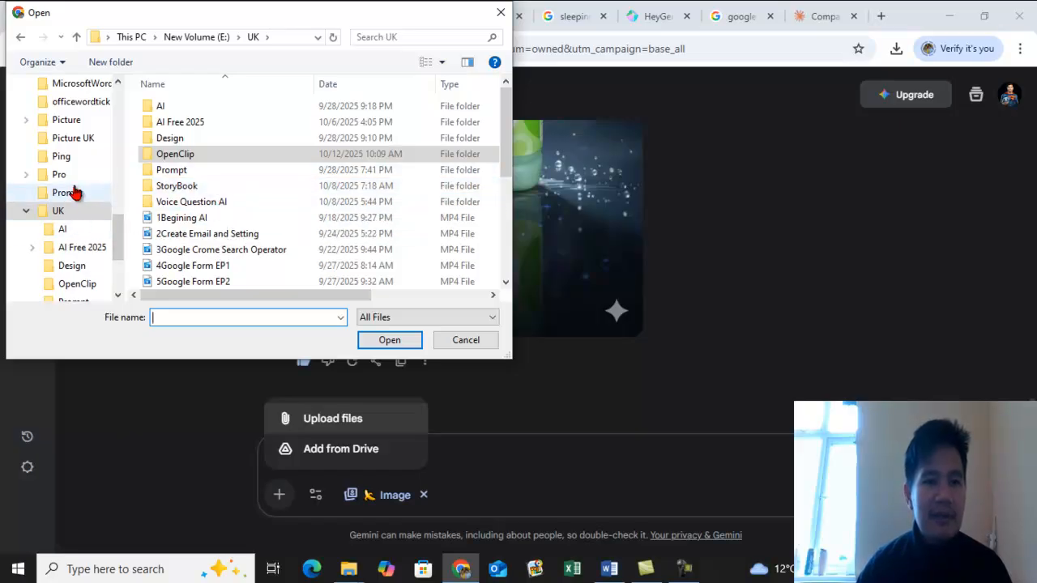
click(69, 123)
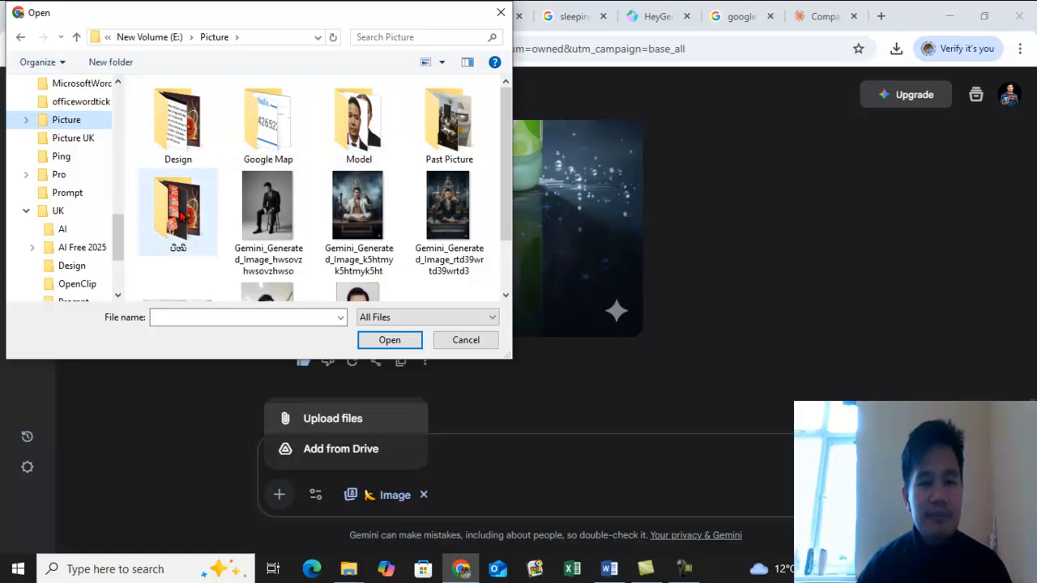
double_click(180, 213)
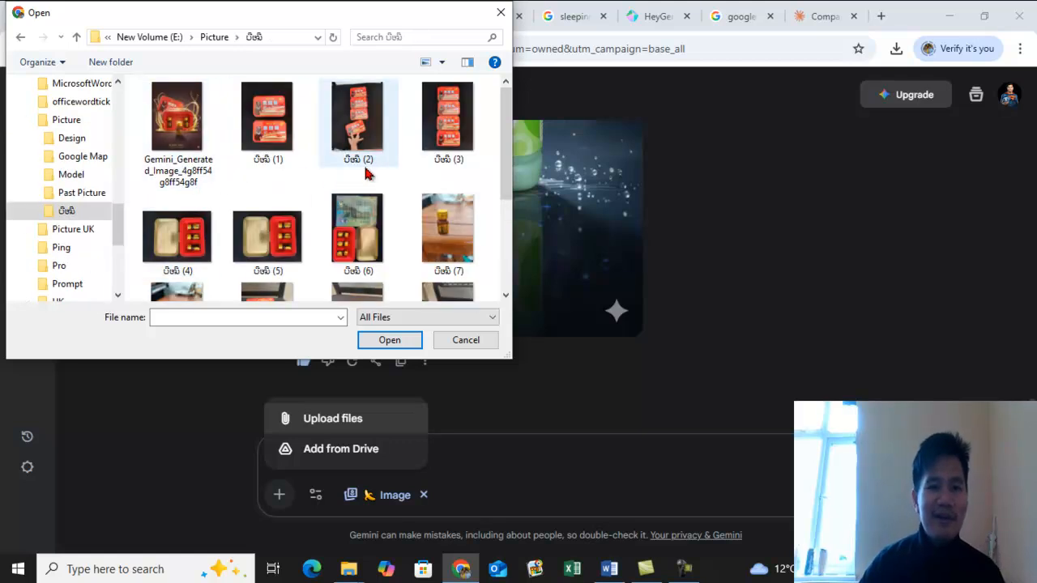
scroll(365, 173, down, 1)
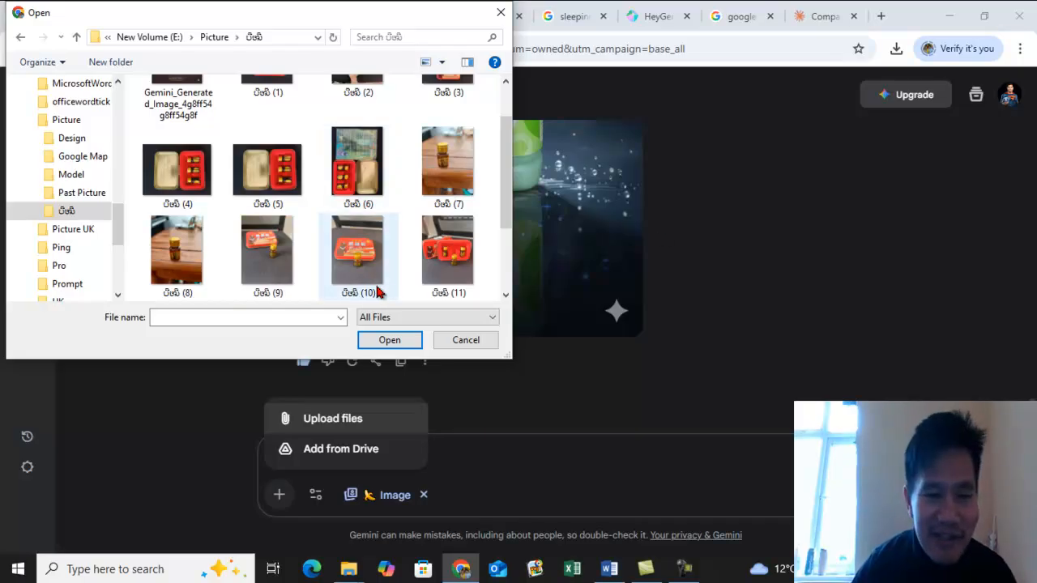
click(284, 251)
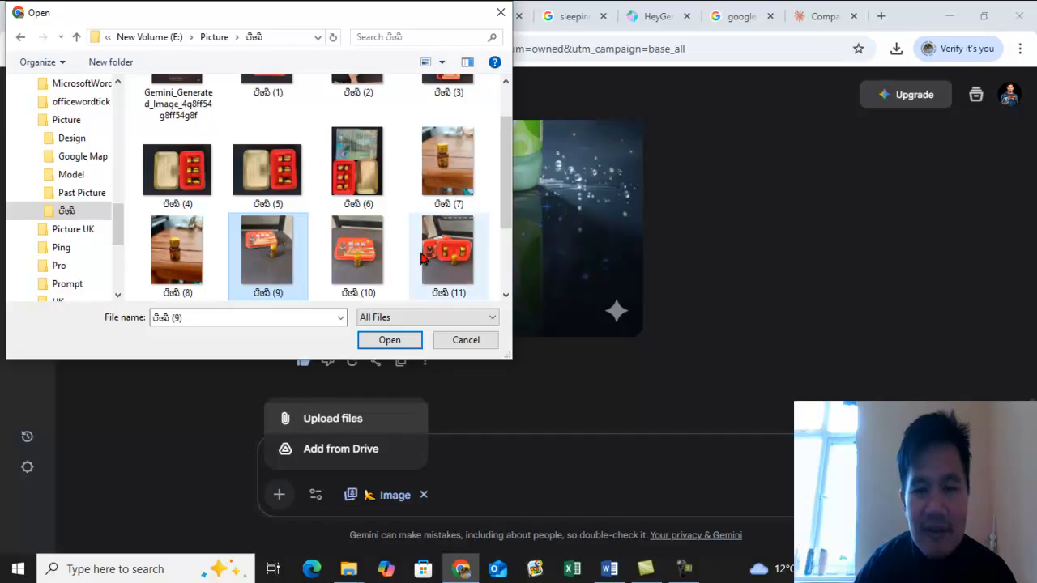
click(446, 266)
click(390, 341)
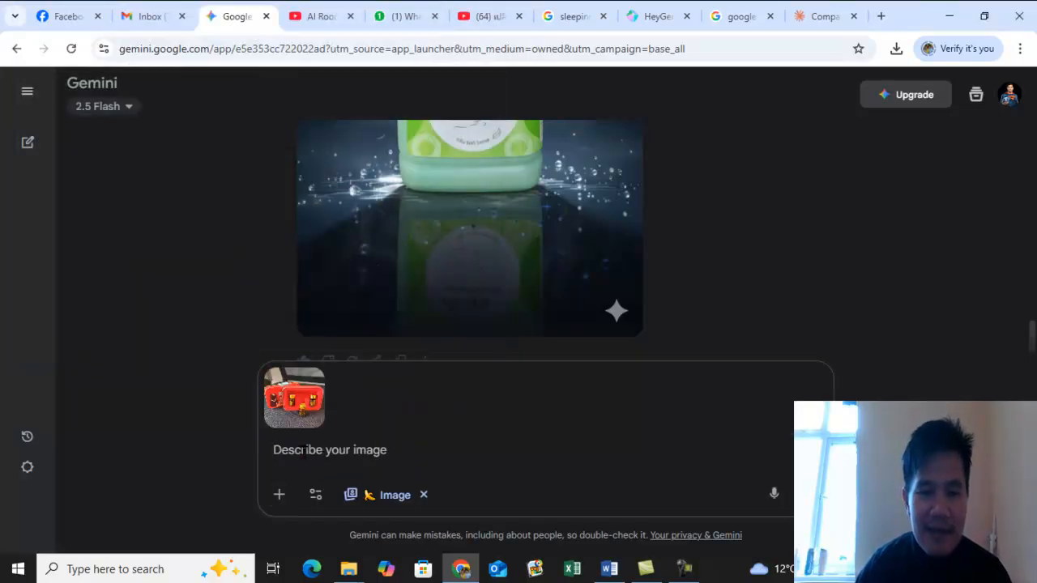
Switch to Word to recheck the English and Thai example prompts, then return to the Gemini chat.
mouse_move(617, 570)
click(548, 460)
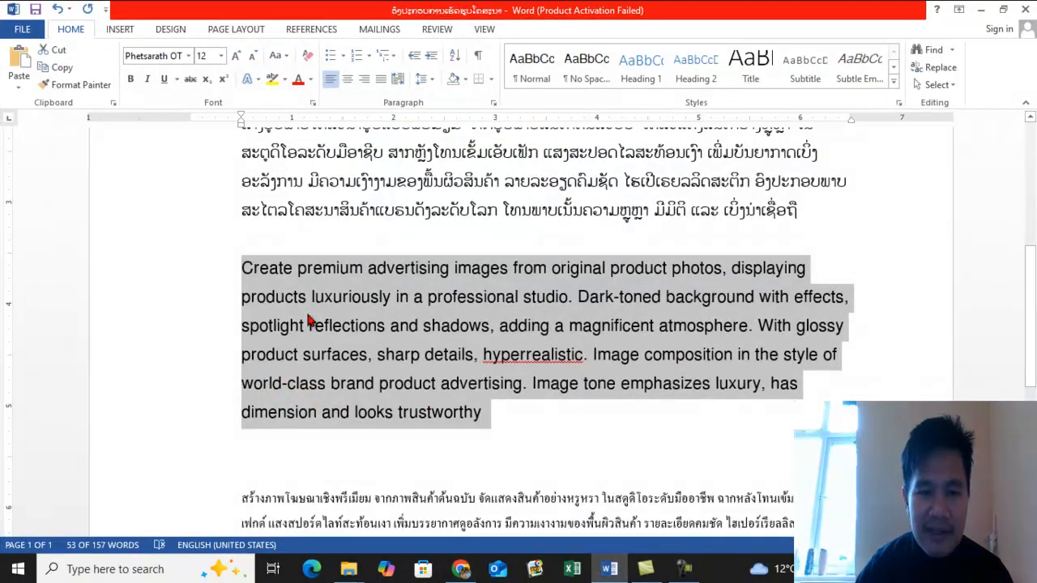
scroll(375, 259, up, 1)
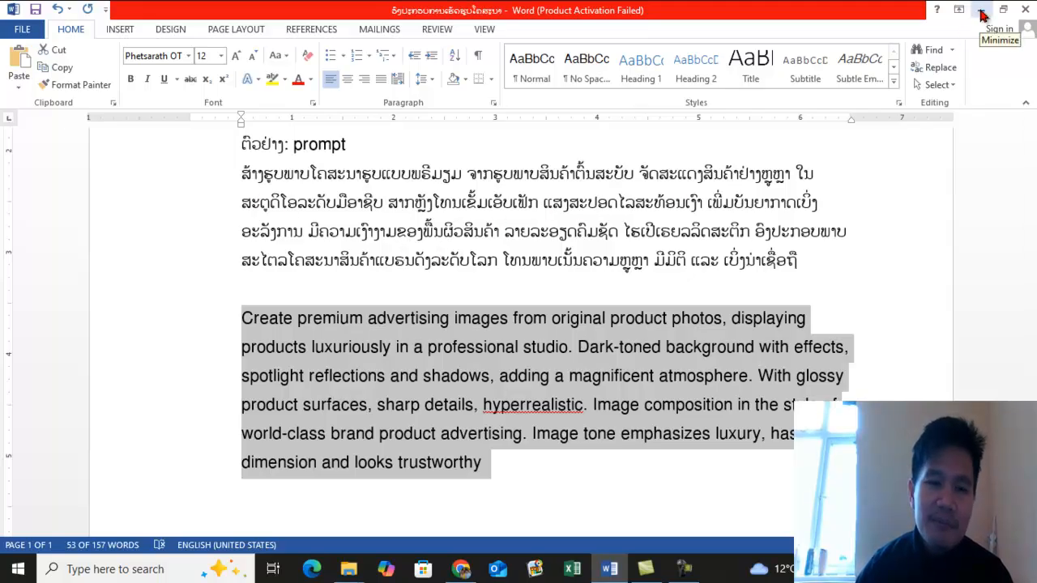
scroll(551, 375, down, 5)
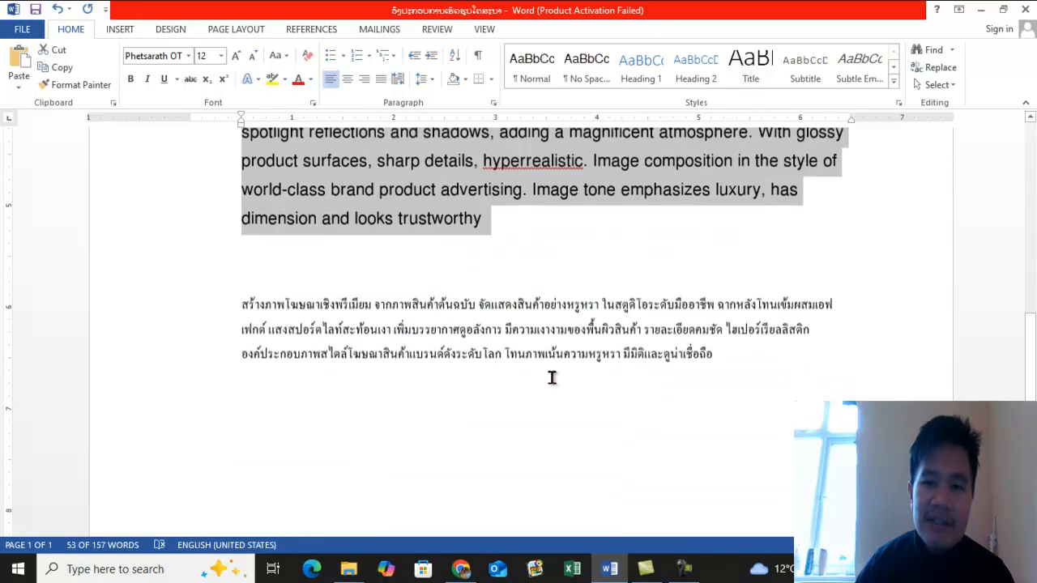
click(980, 10)
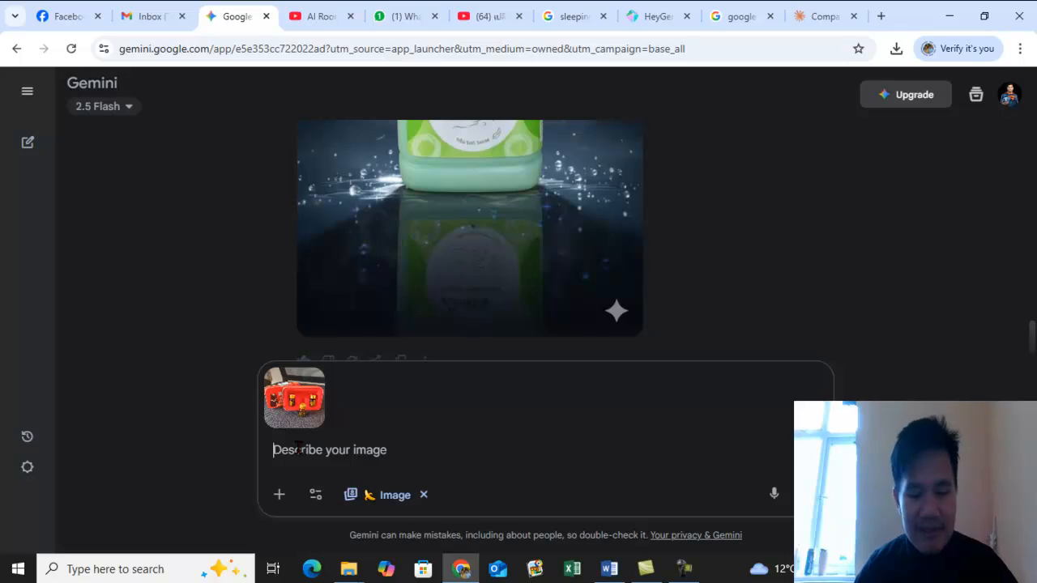
Submit the English prompt for premium advertising images from product photos, with a luxurious professional studio, dark-toned background, spotlight reflections and glossy, hyperrealistic surfaces.
text(Create premium advertising images from original product photos, displaying products luxuriously in a professional studio. Dark-toned background with effects, spotlight reflections and shadows, adding a magnificent atmosphere. With glossy product surfaces, sharp details, hyperrealistic. Image composition in the style of world-class brand product advertising. Image tone emphasizes luxury, has dimension and looks trustworthy)
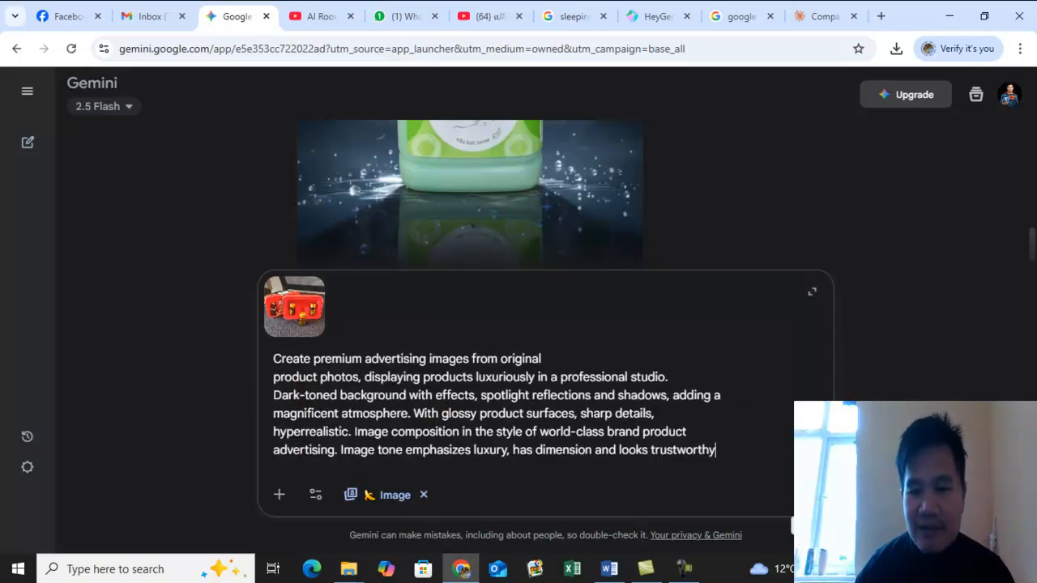
key(Return)
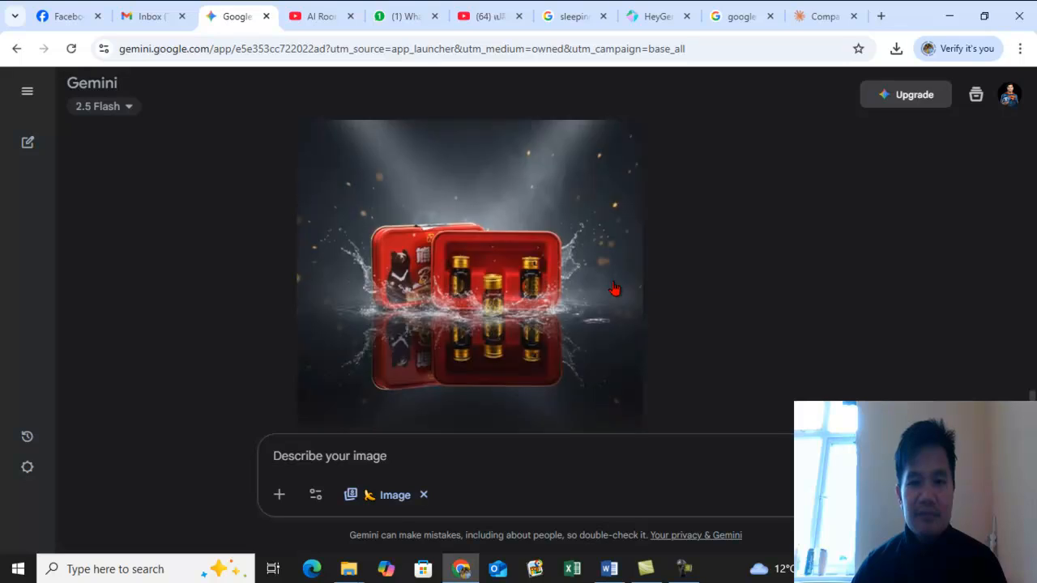
Examine the generated red tin advertising image, checking its spotlights, water splash, bottles and floor reflection.
scroll(519, 283, up, 4)
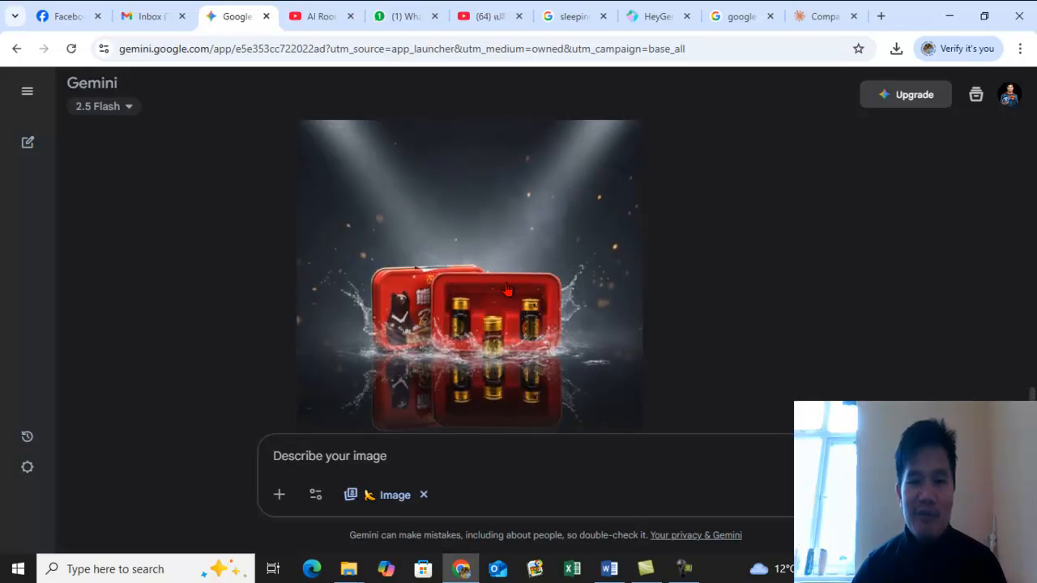
scroll(520, 278, down, 4)
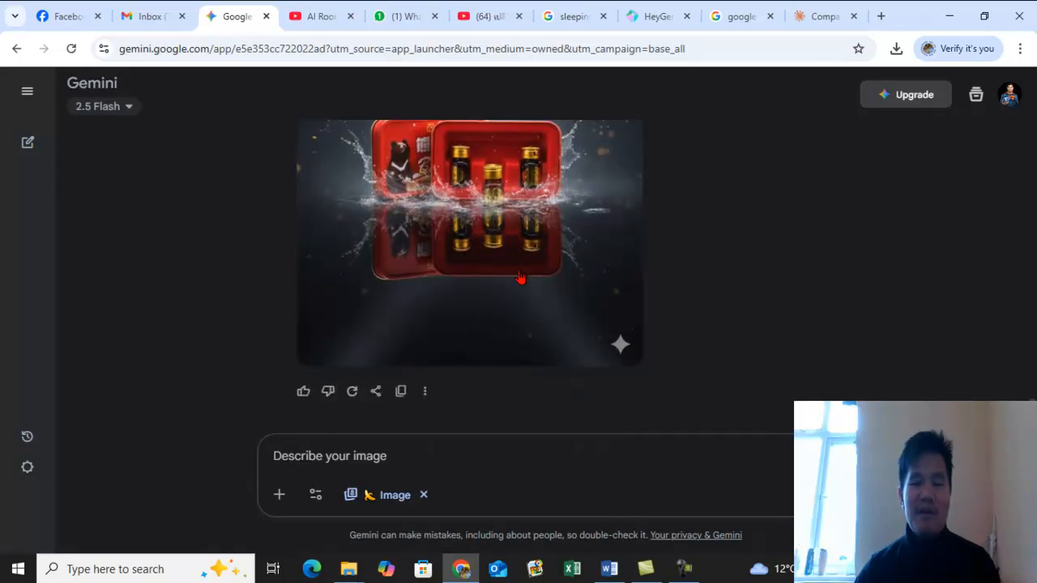
scroll(521, 281, up, 4)
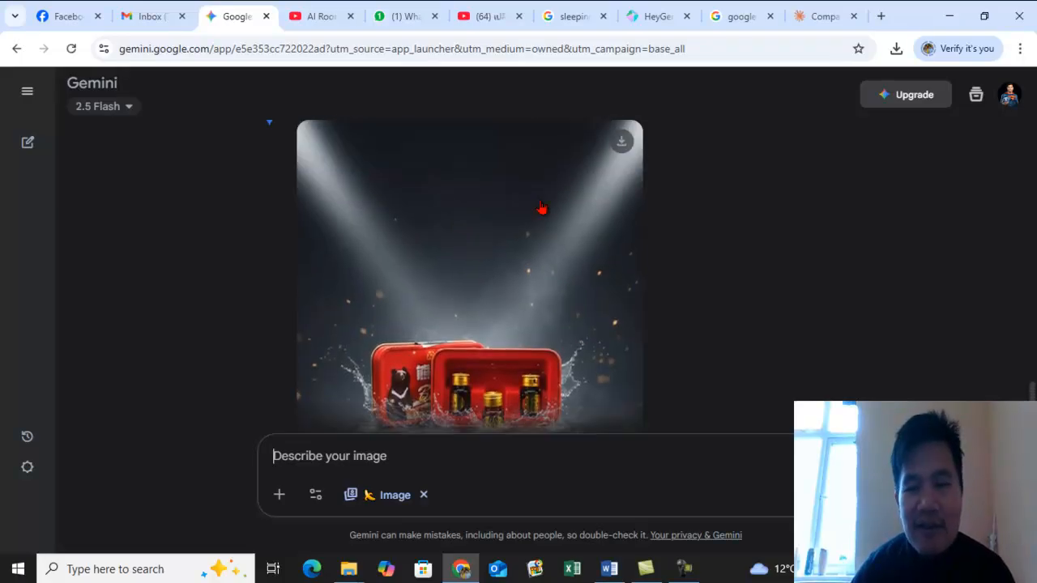
scroll(558, 257, down, 1)
scroll(504, 292, down, 2)
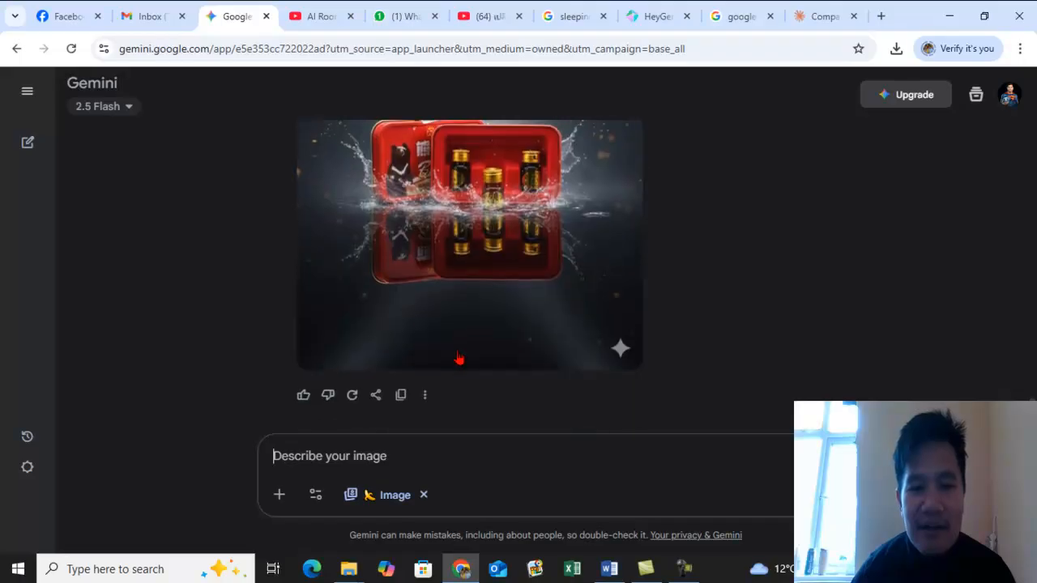
scroll(527, 289, up, 1)
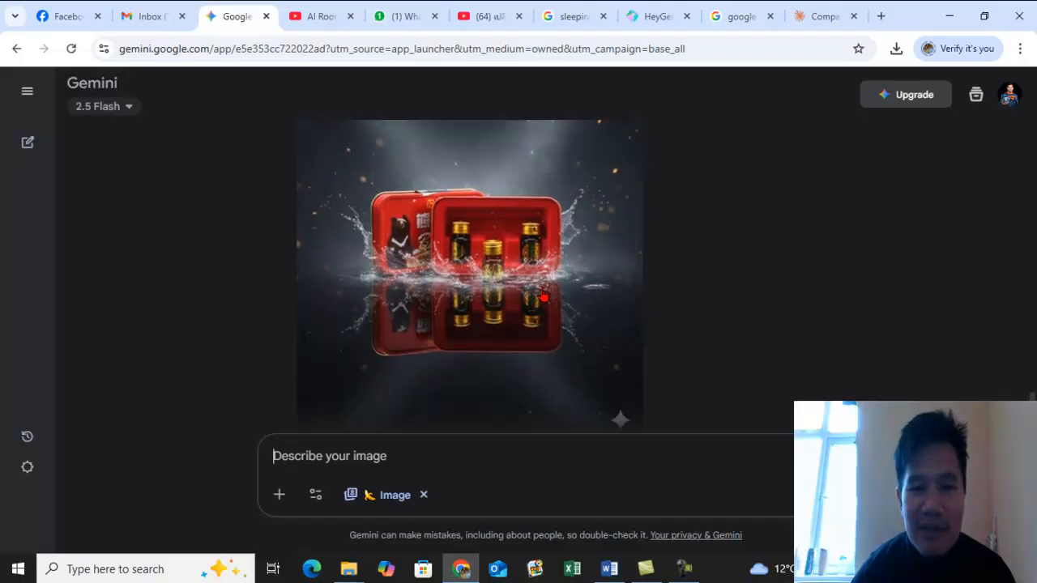
scroll(543, 293, up, 3)
scroll(510, 283, down, 1)
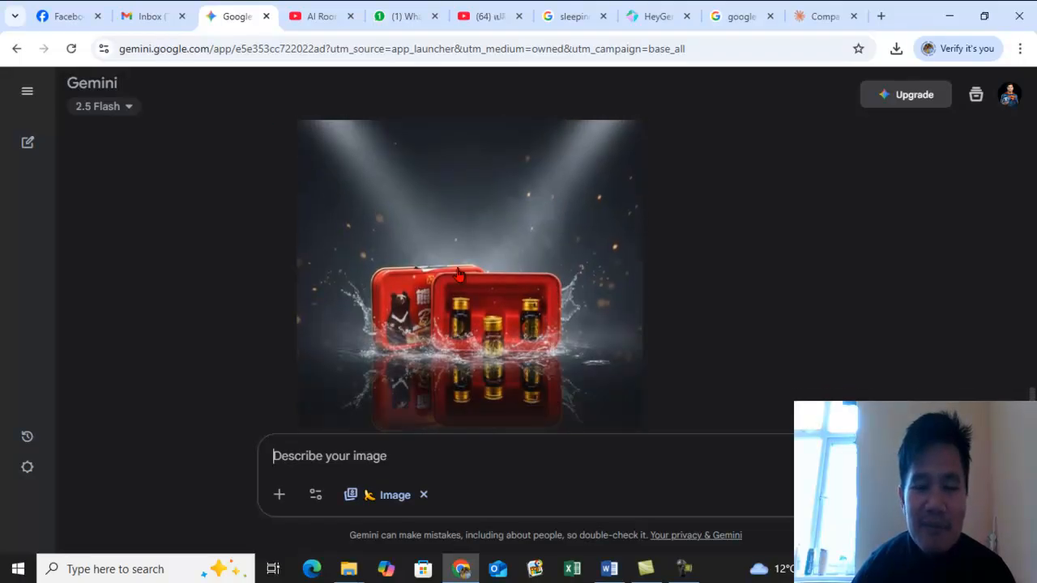
scroll(597, 259, down, 2)
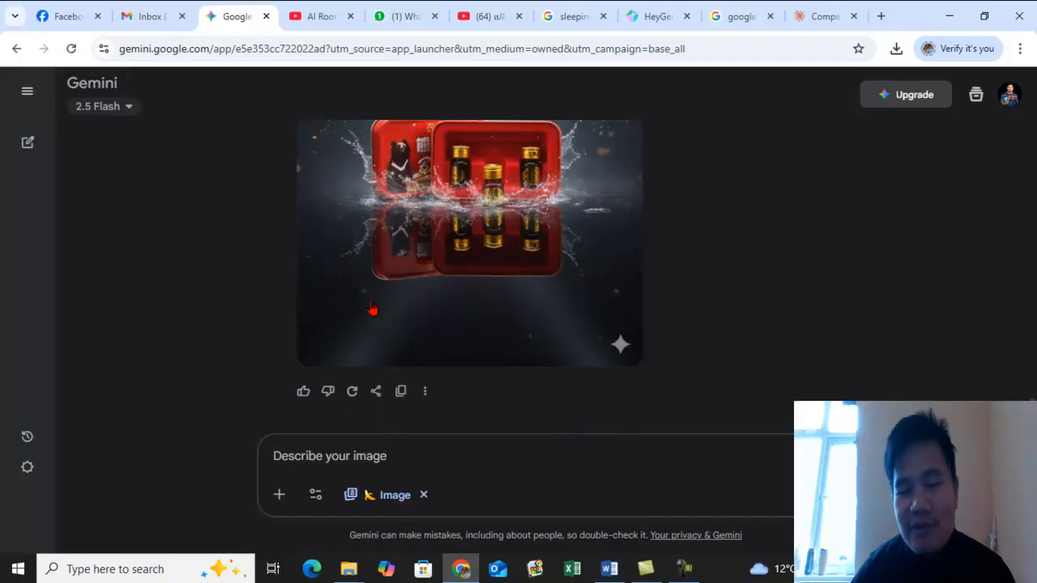
Download the generated red tin image at full size and show the file in its Downloads folder.
scroll(502, 314, up, 1)
scroll(615, 243, up, 2)
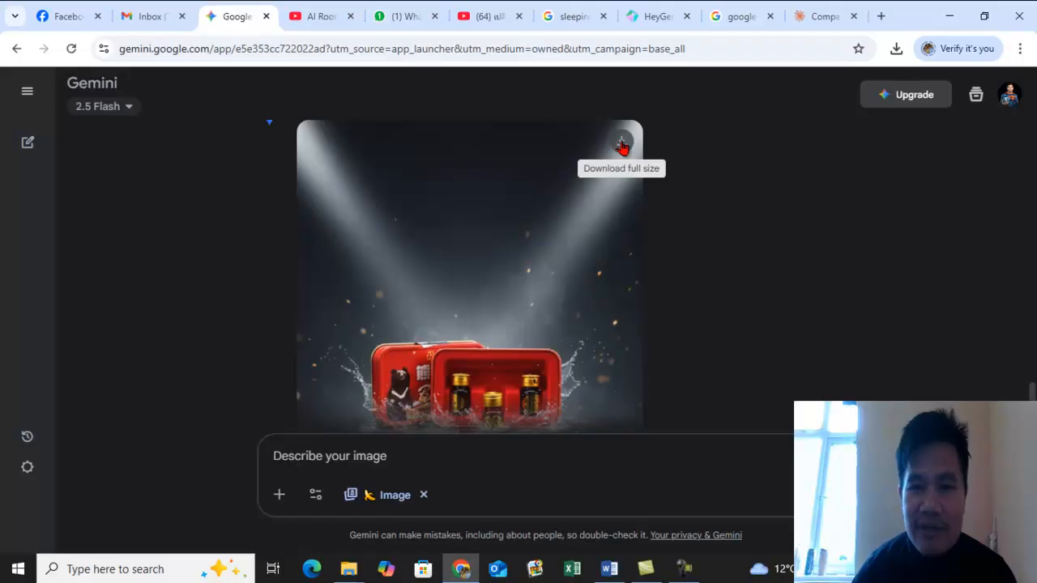
click(620, 143)
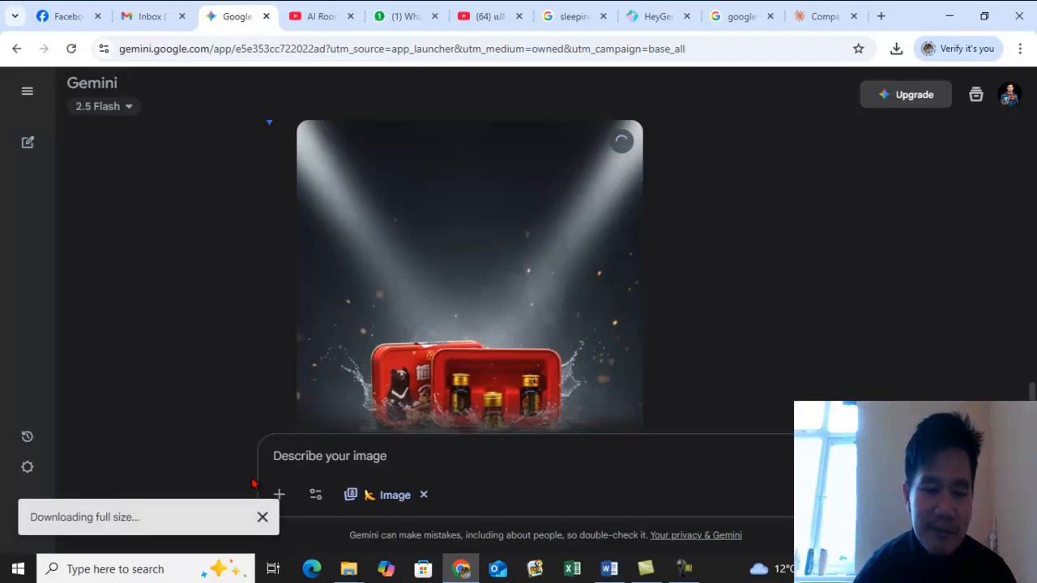
click(843, 91)
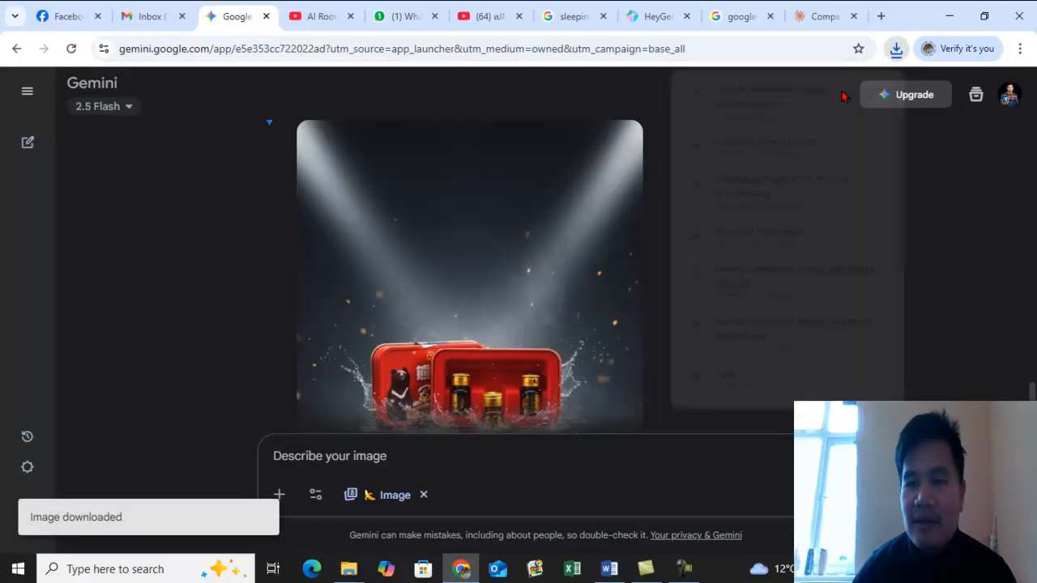
Copy the downloaded red tin image from Downloads into the UK\Design folder on New Volume (E:).
right_click(255, 181)
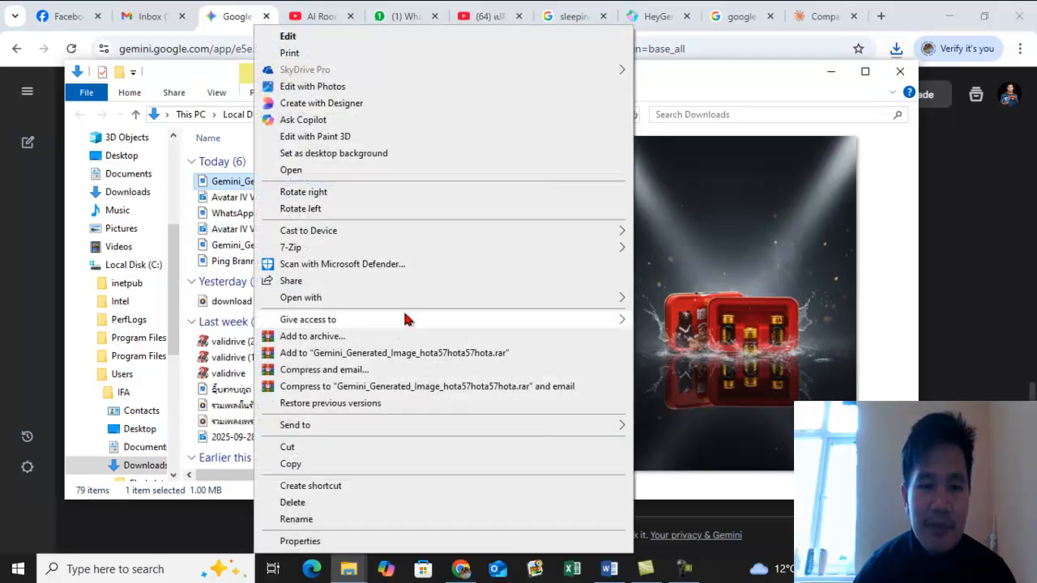
click(290, 464)
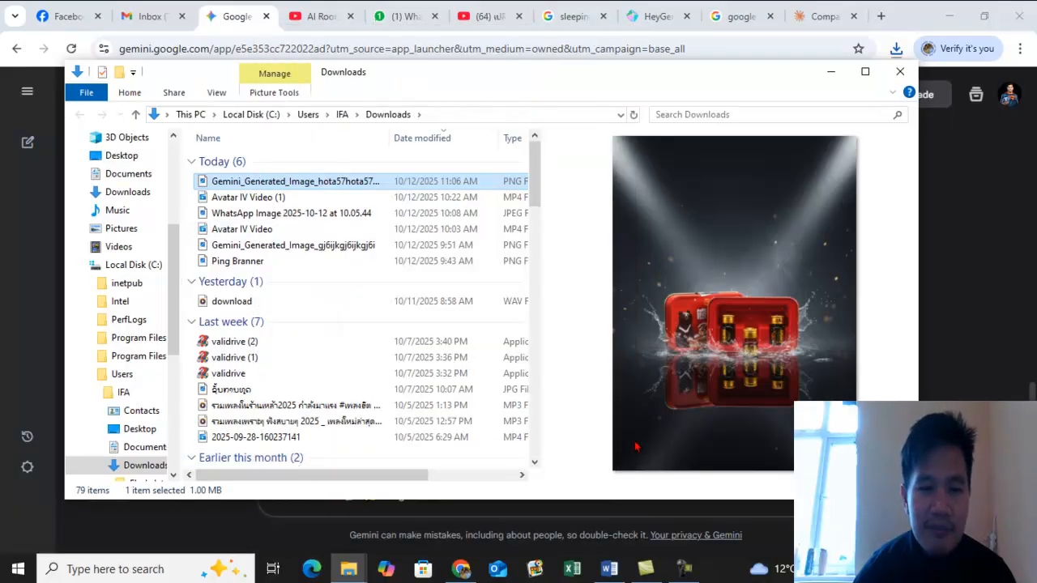
mouse_move(350, 567)
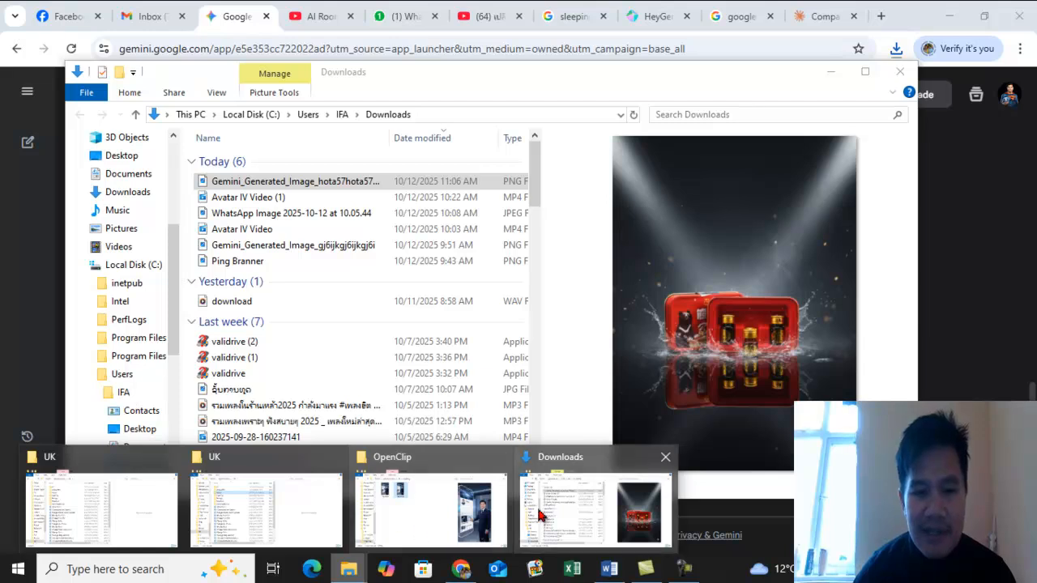
click(159, 509)
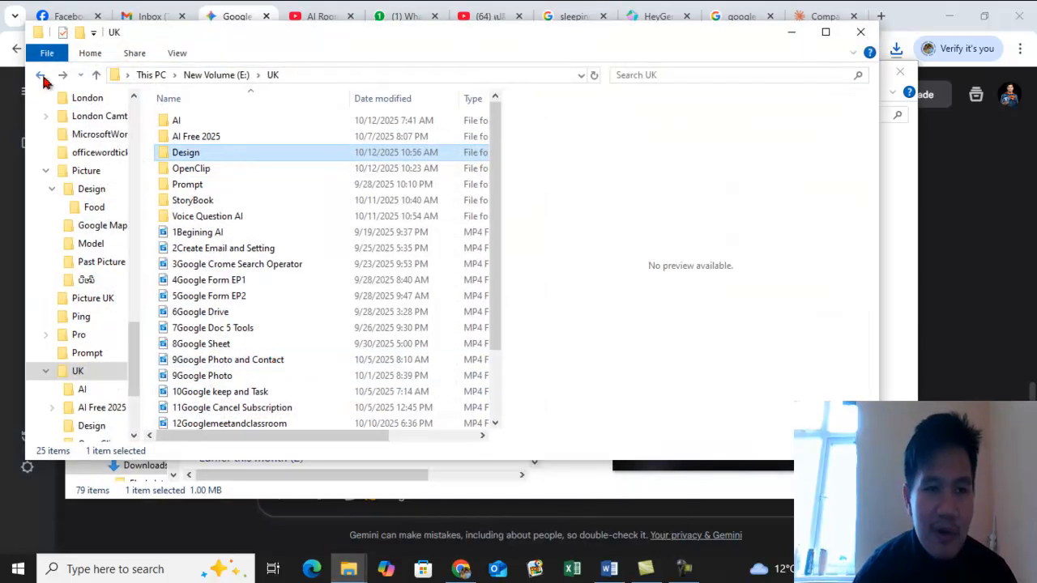
double_click(214, 152)
right_click(213, 182)
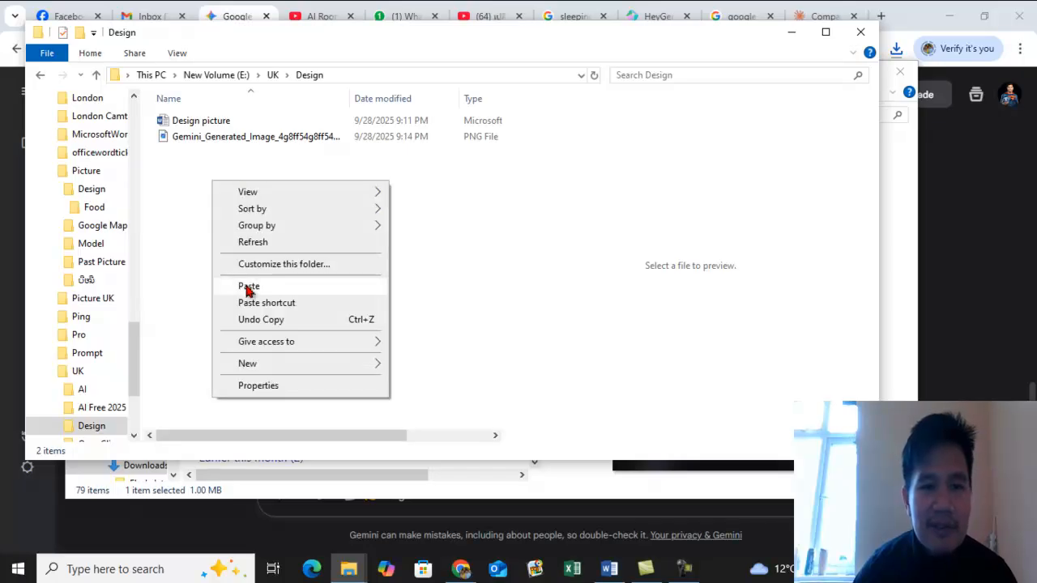
click(275, 286)
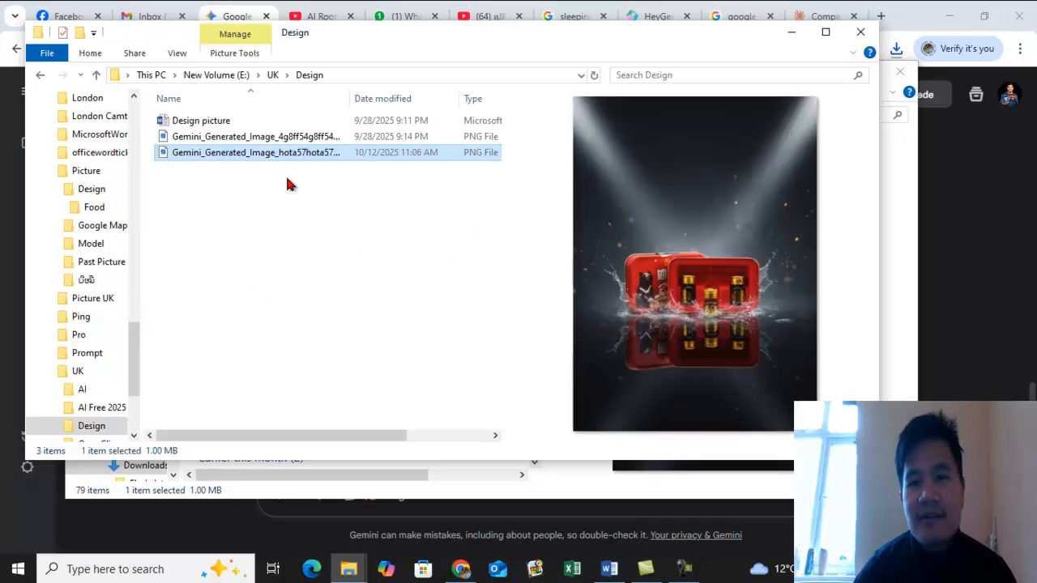
Compare the previews of the two generated tin images in the Design folder, then return to the Gemini chat.
click(229, 139)
click(243, 154)
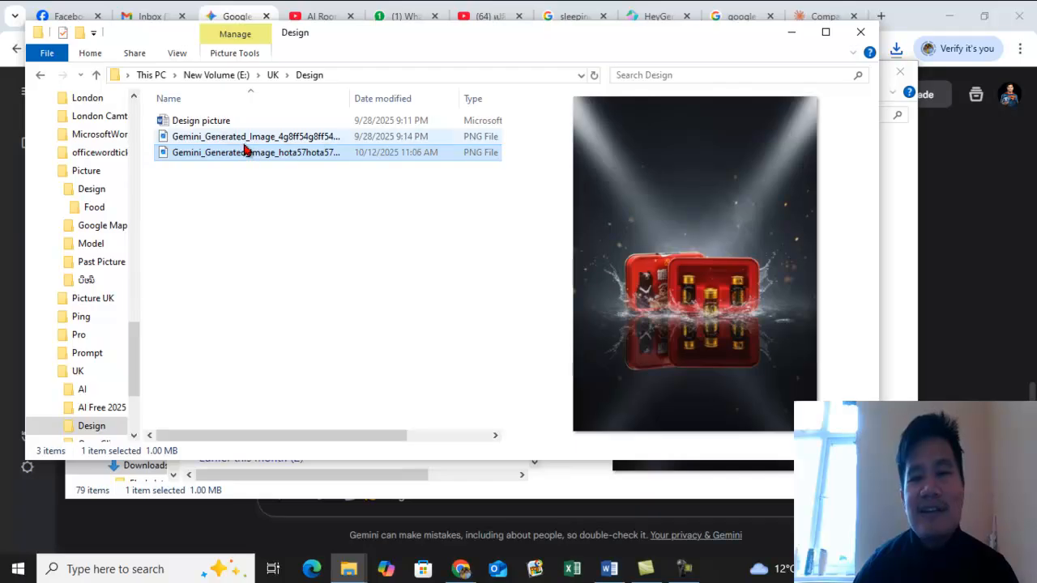
click(247, 138)
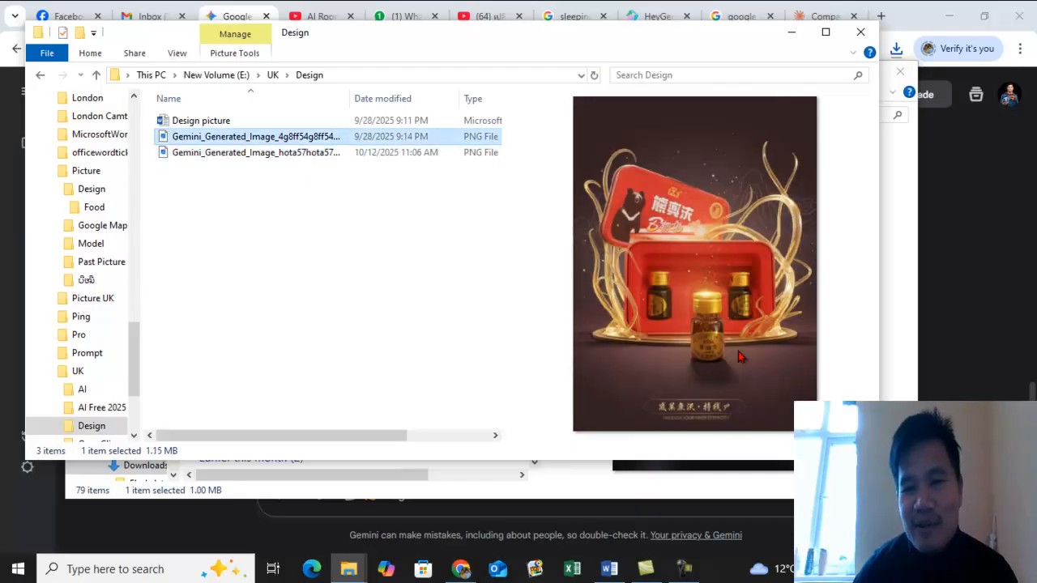
click(267, 155)
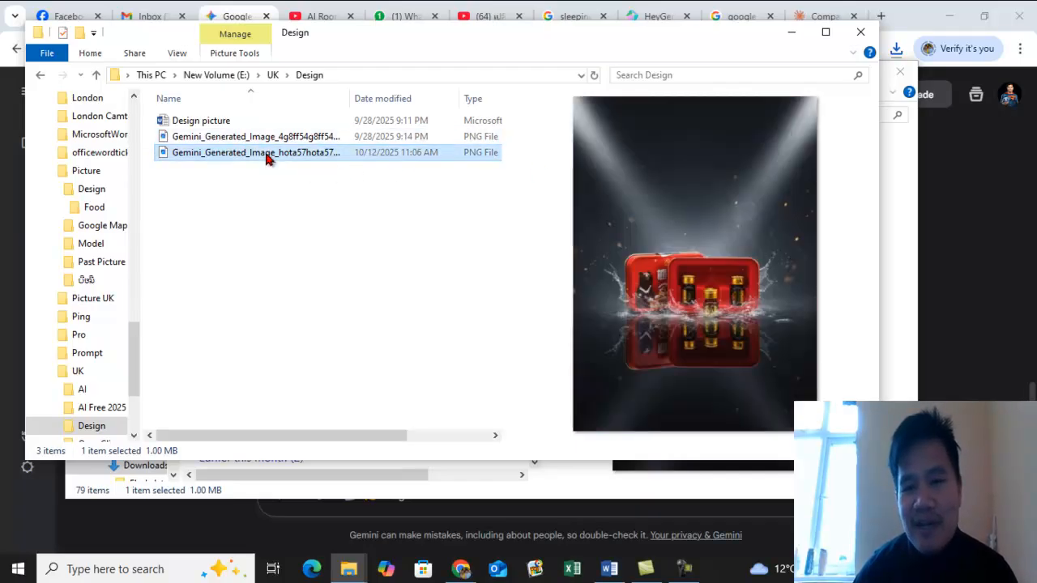
click(792, 32)
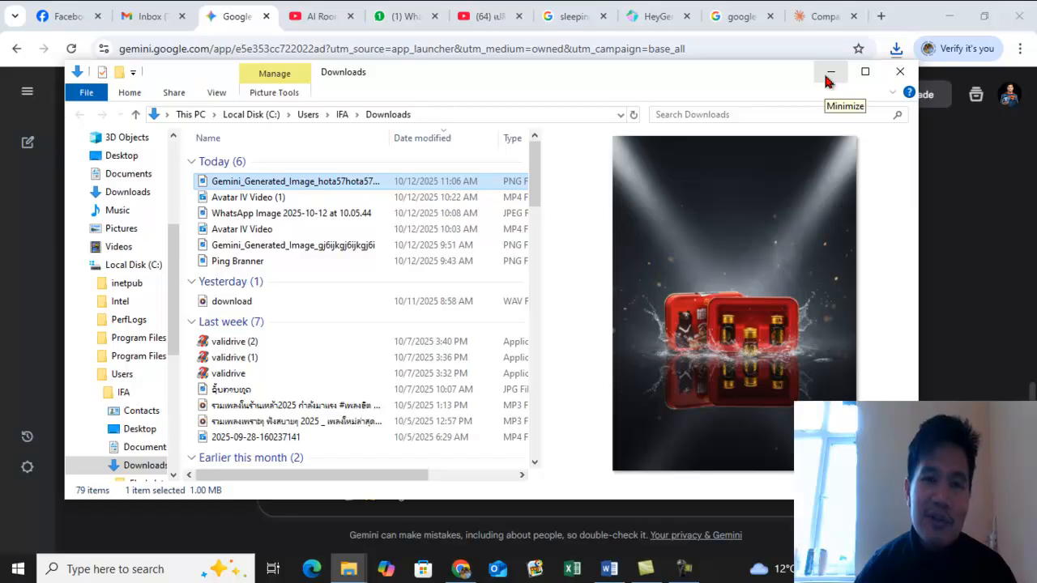
click(830, 72)
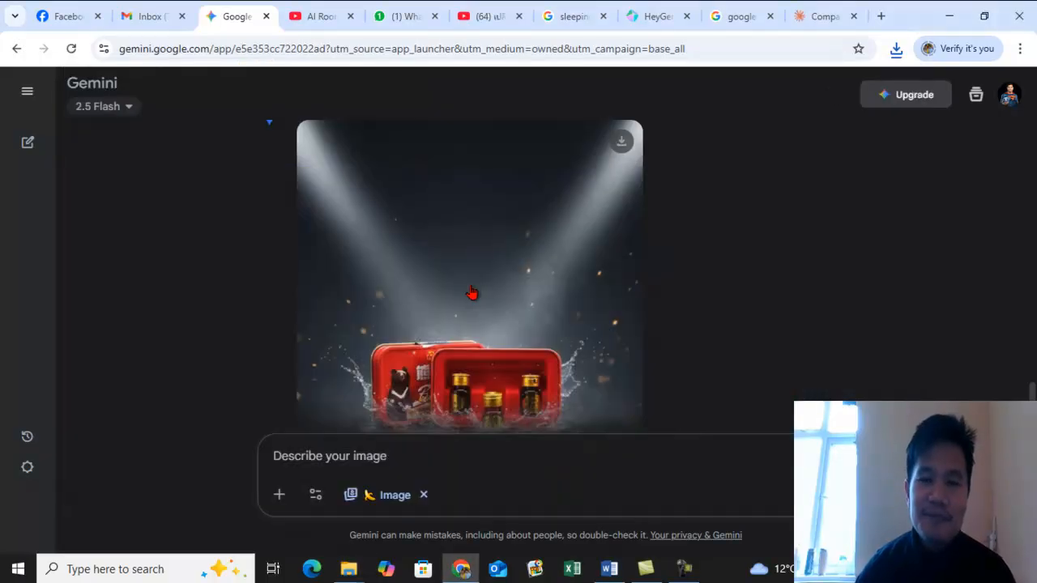
Review the generated red tin image from its spotlights down to the reflection, glancing at the neighbouring chat content.
scroll(404, 293, down, 1)
scroll(498, 215, up, 2)
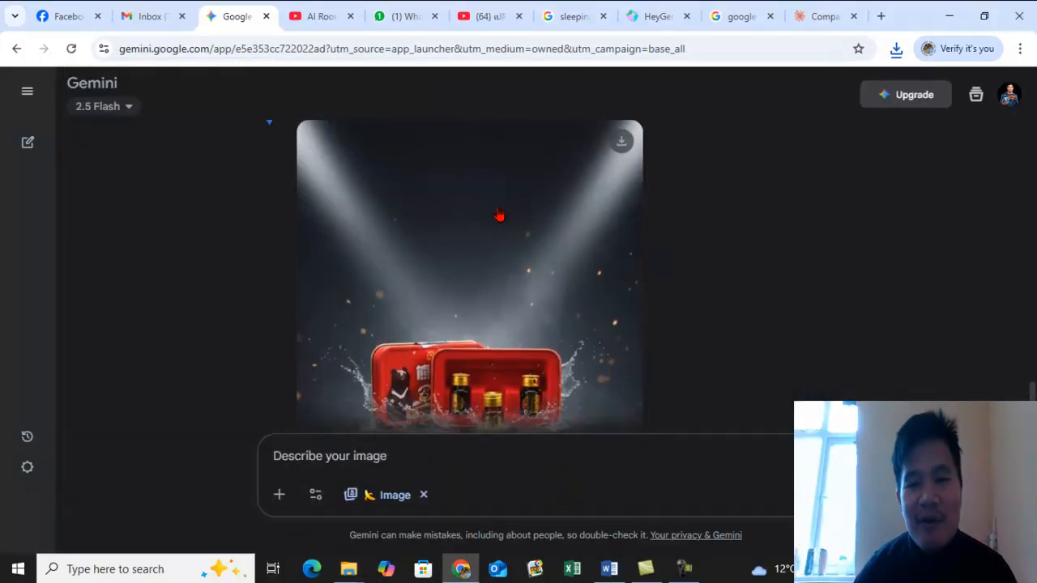
scroll(567, 231, down, 1)
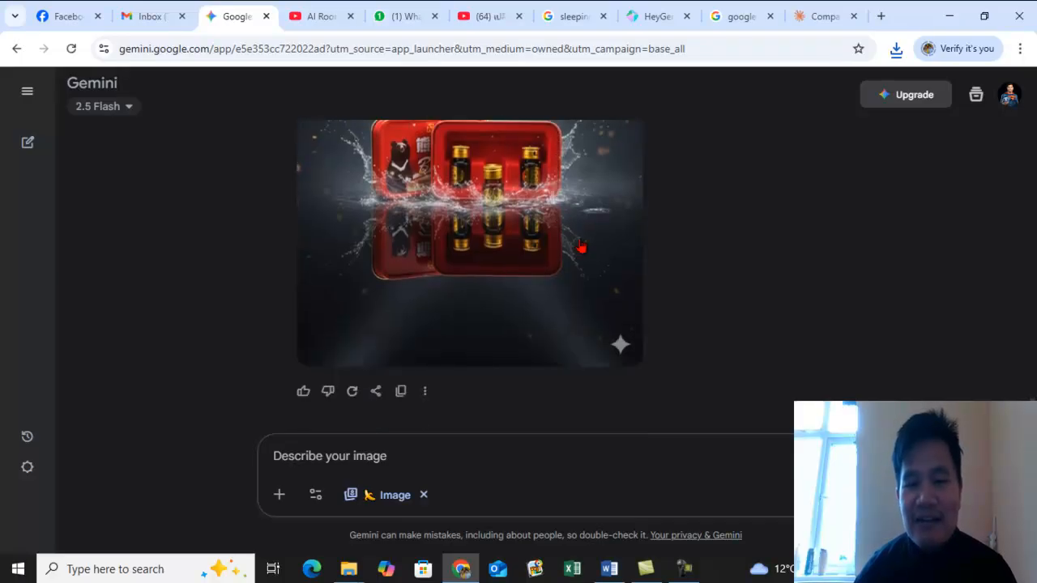
scroll(488, 250, up, 1)
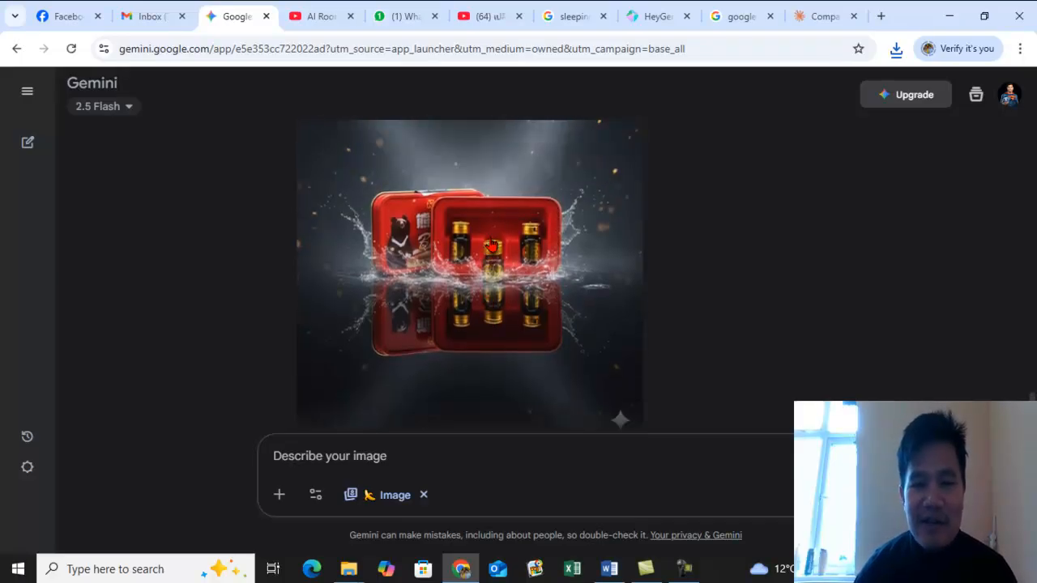
scroll(492, 246, down, 1)
scroll(520, 287, up, 5)
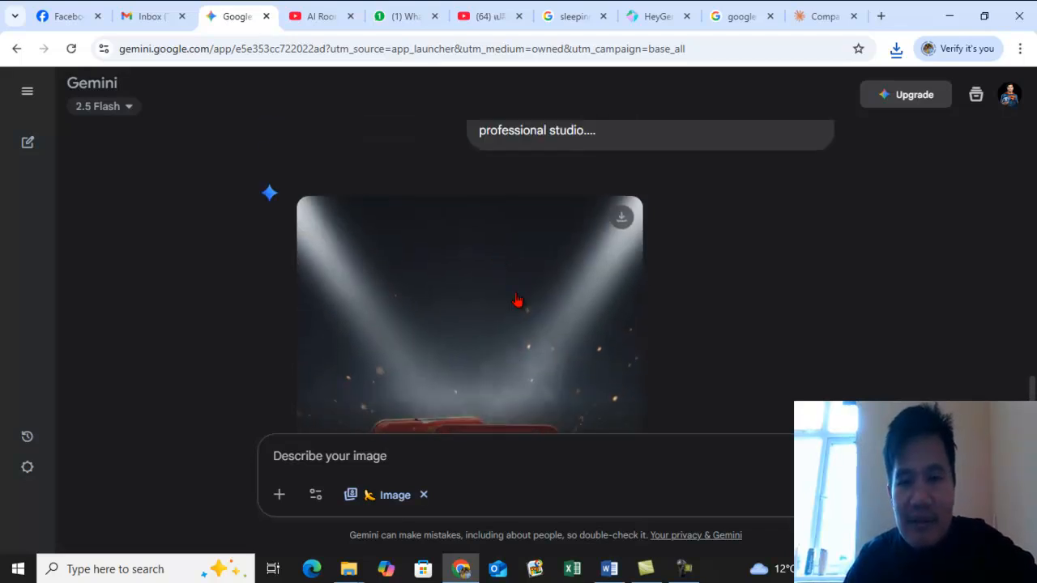
scroll(519, 301, down, 5)
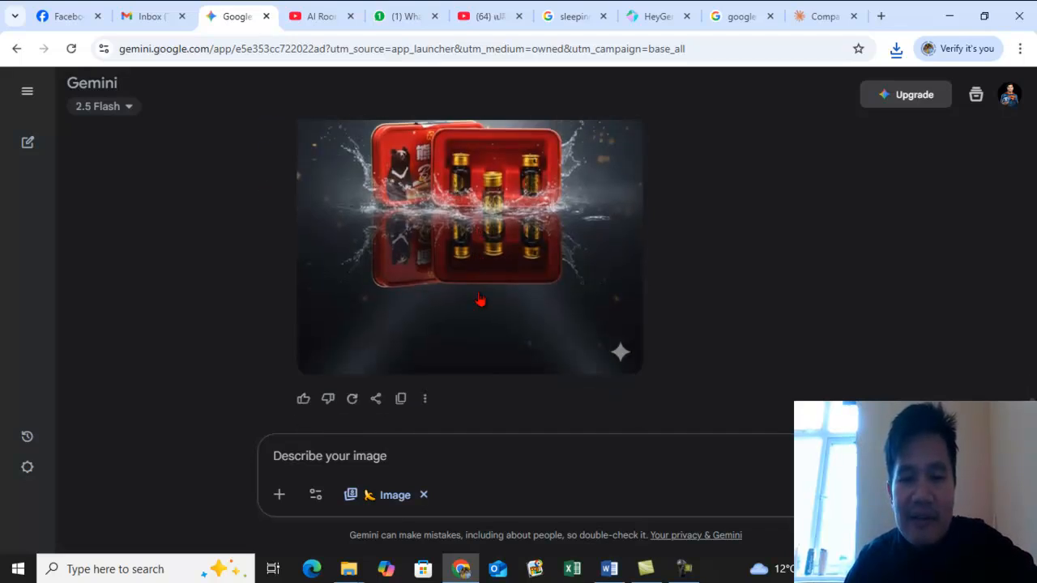
scroll(508, 300, down, 10)
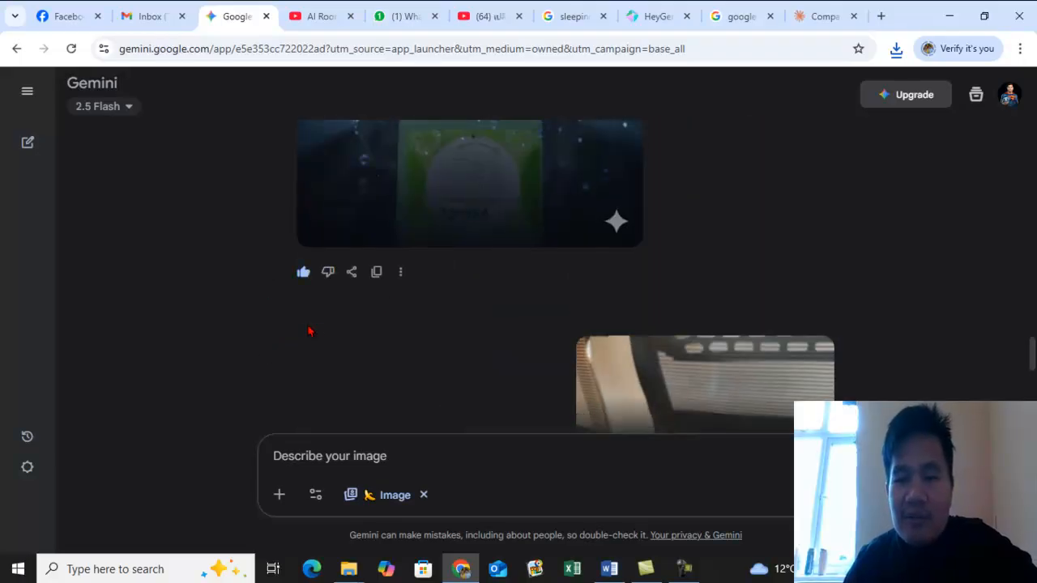
scroll(330, 330, up, 10)
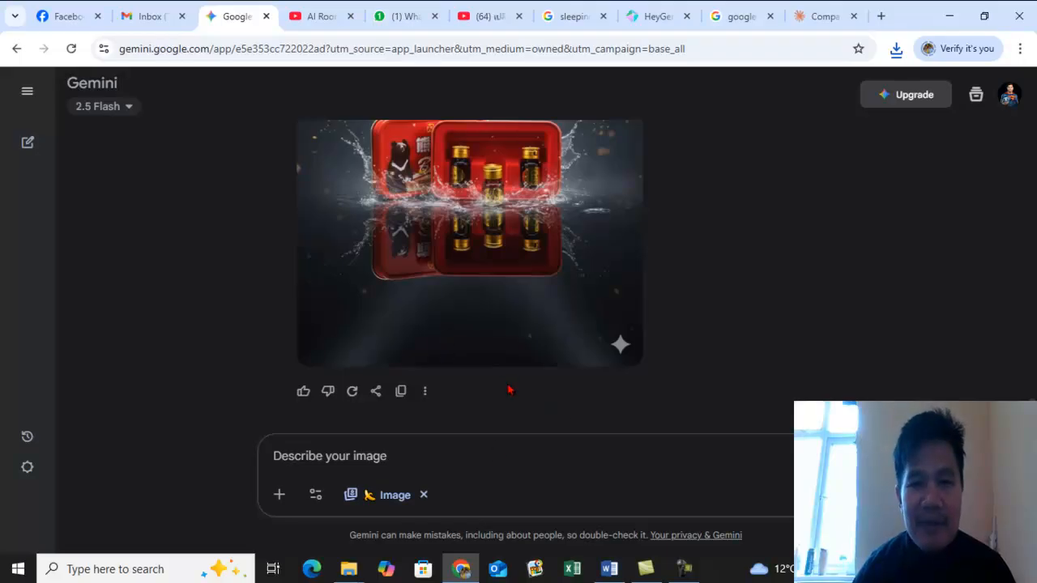
Look back through the chat at the submitted prompt, the original tin photo and the earlier generated product images.
scroll(506, 284, up, 3)
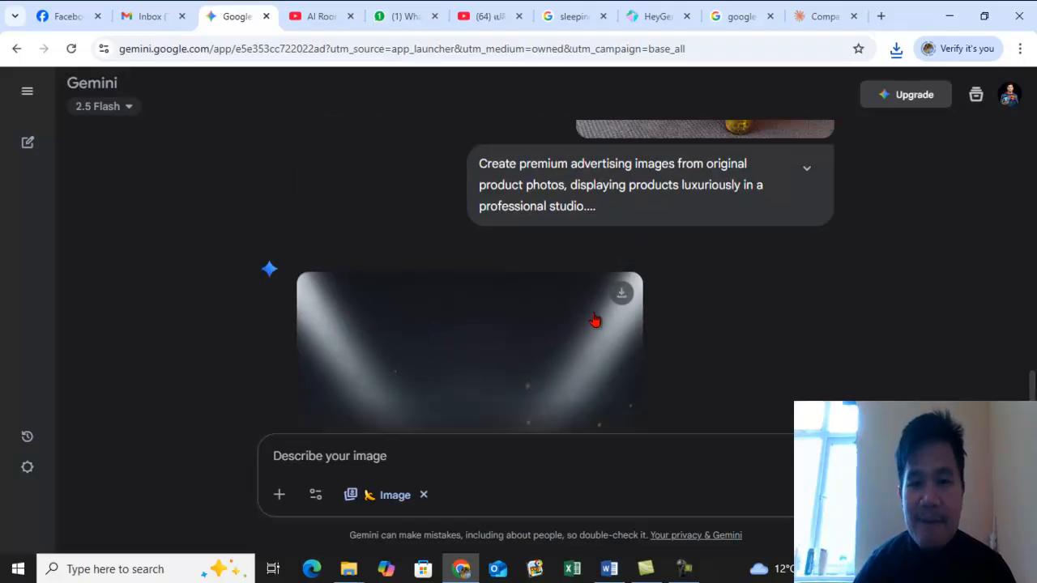
scroll(594, 320, up, 2)
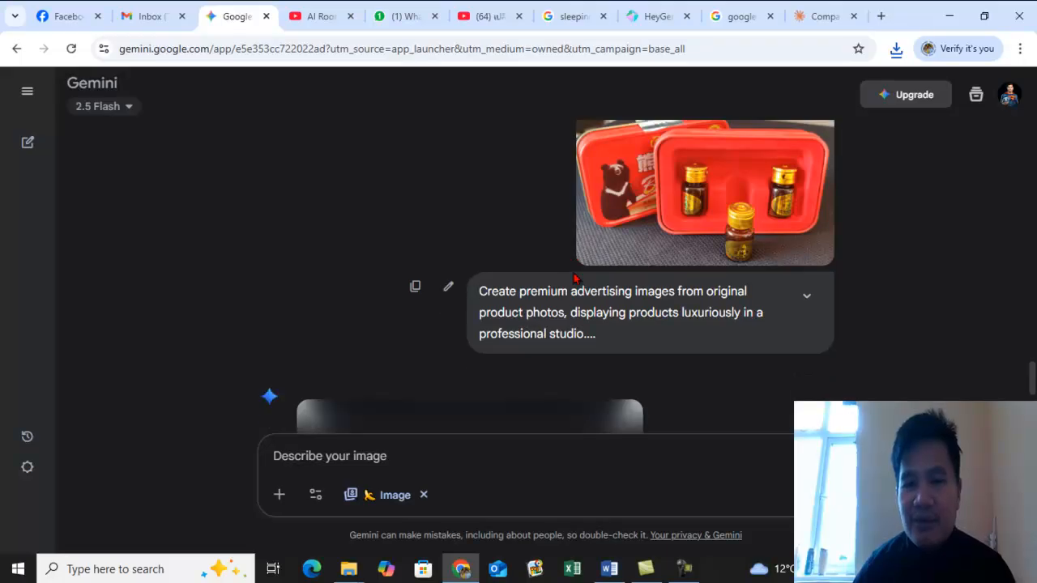
scroll(563, 300, down, 3)
scroll(659, 324, up, 10)
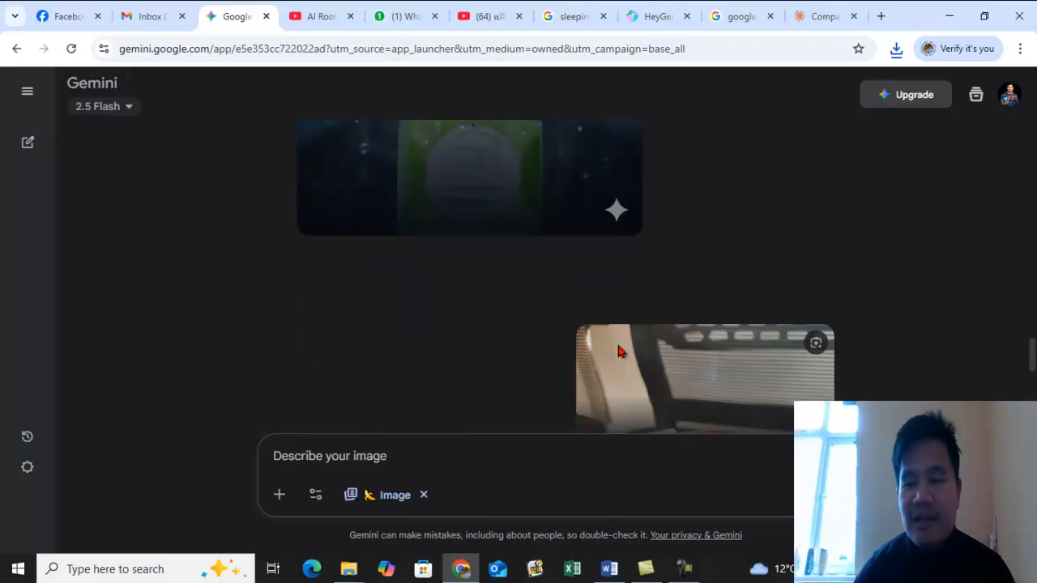
scroll(729, 300, up, 10)
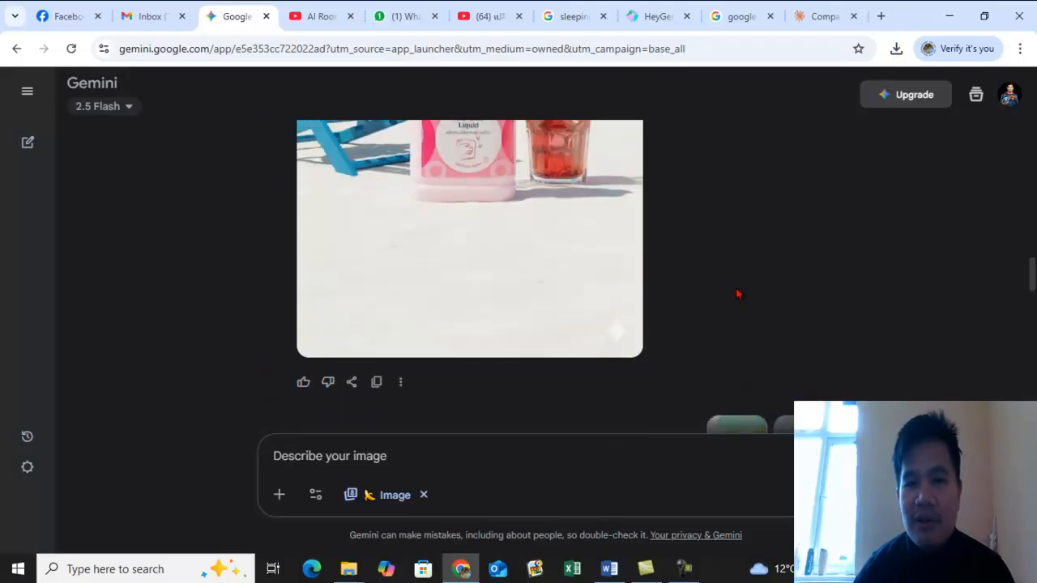
scroll(689, 296, up, 10)
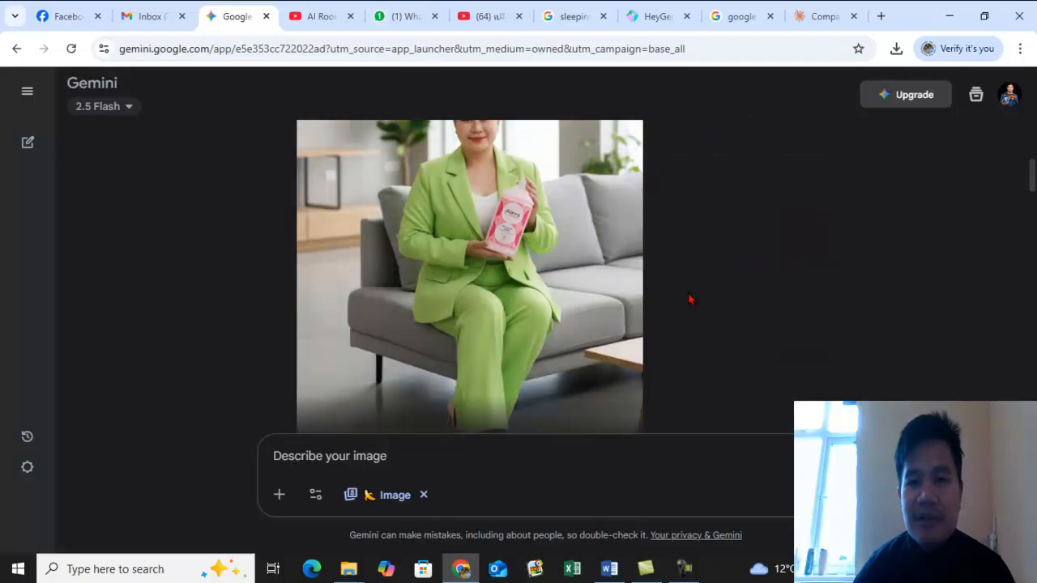
Expand the earlier 8K prompt for the model in a green suit and copy its full text.
scroll(600, 312, up, 10)
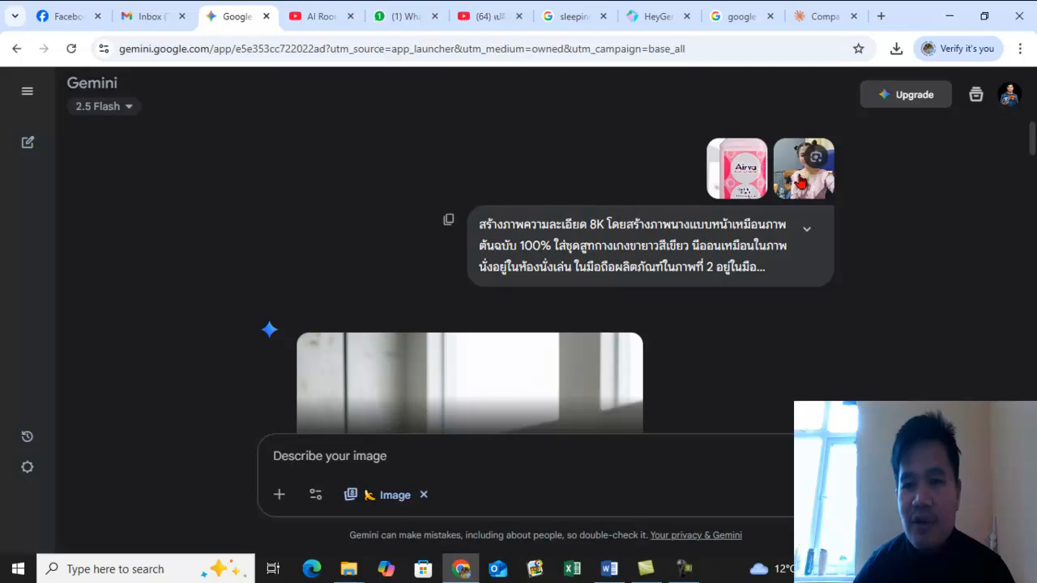
click(807, 232)
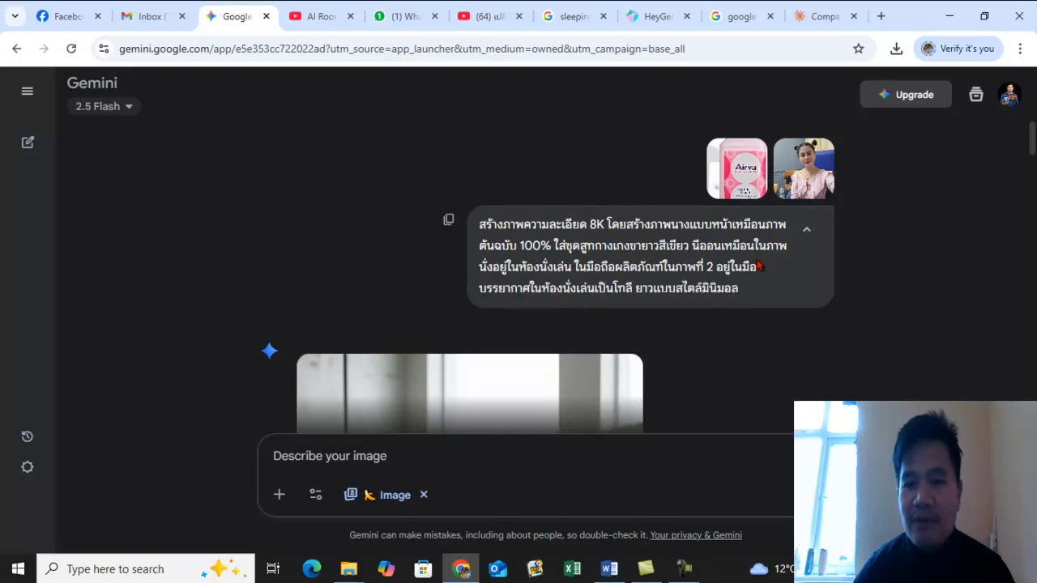
scroll(731, 255, down, 5)
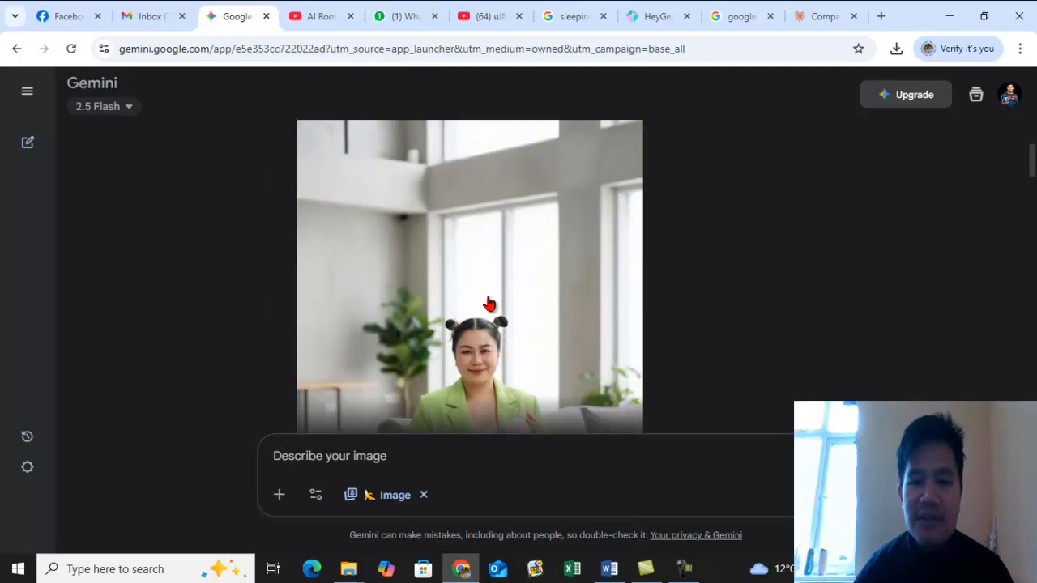
scroll(527, 320, up, 4)
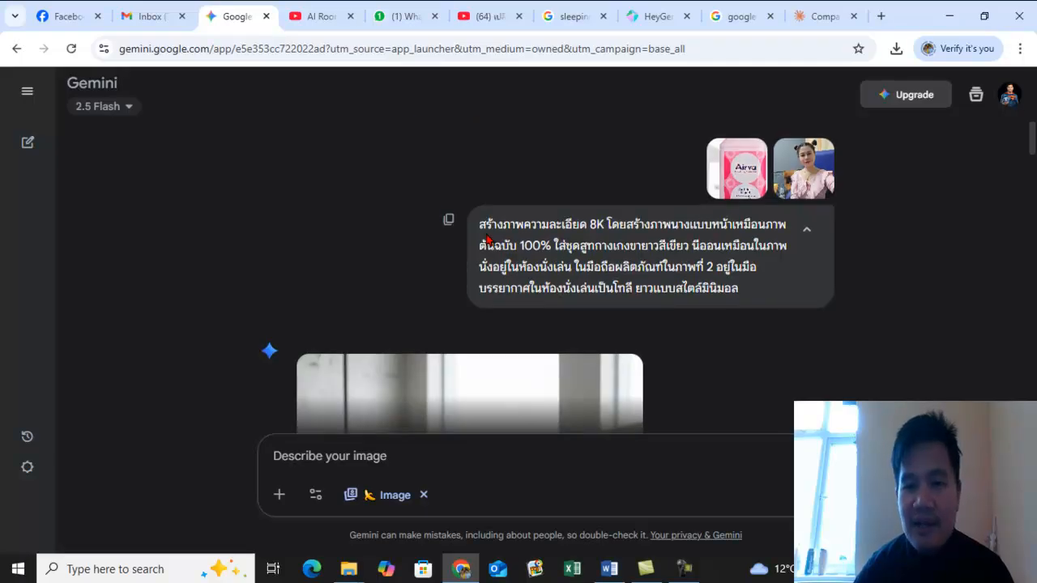
drag(480, 225, 734, 285)
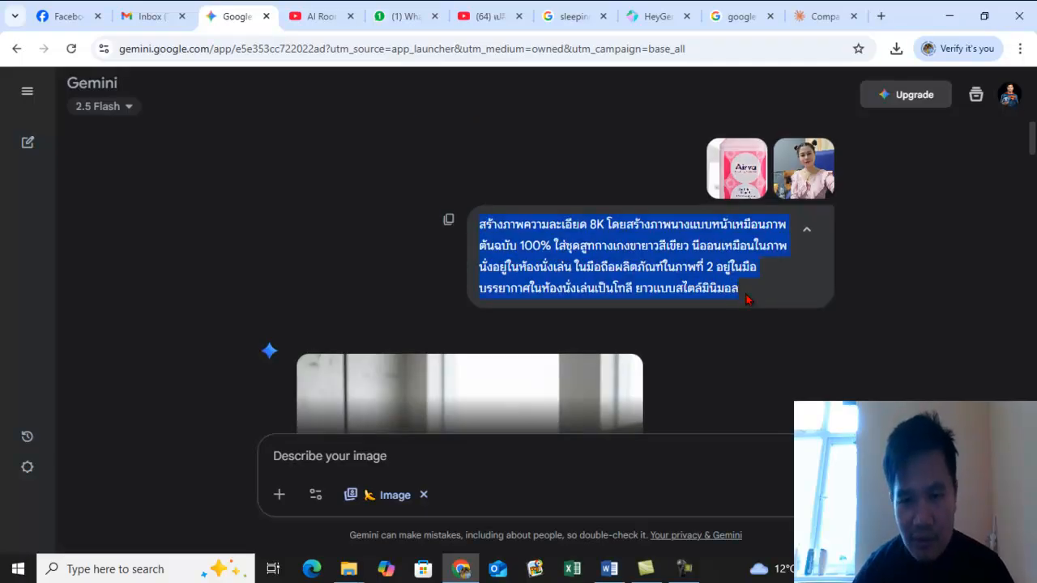
Attach the Uniform portrait photo from the Picture folder on New Volume (E:) to a new image prompt.
drag(1032, 147, 1033, 425)
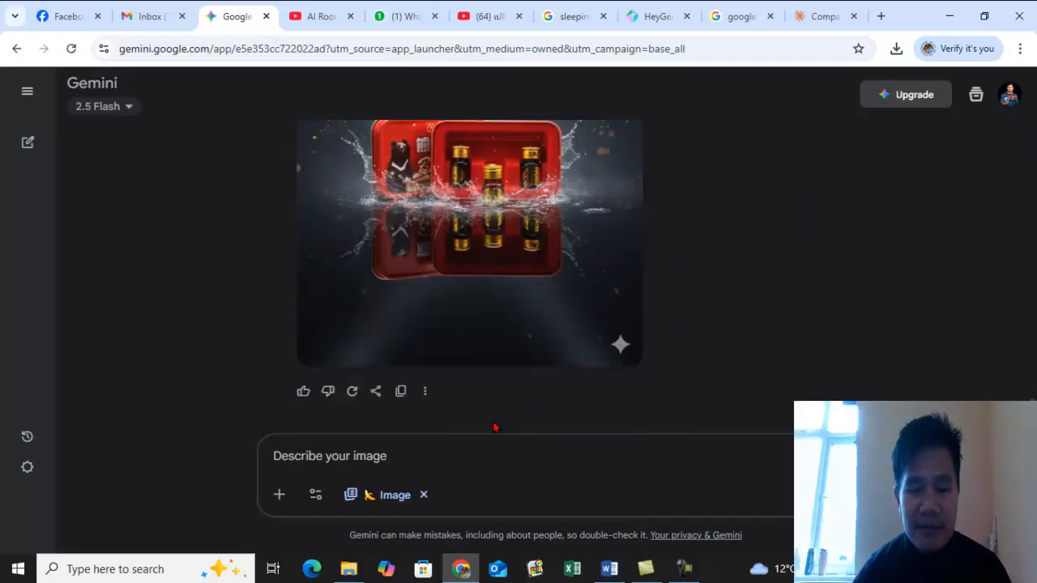
click(279, 495)
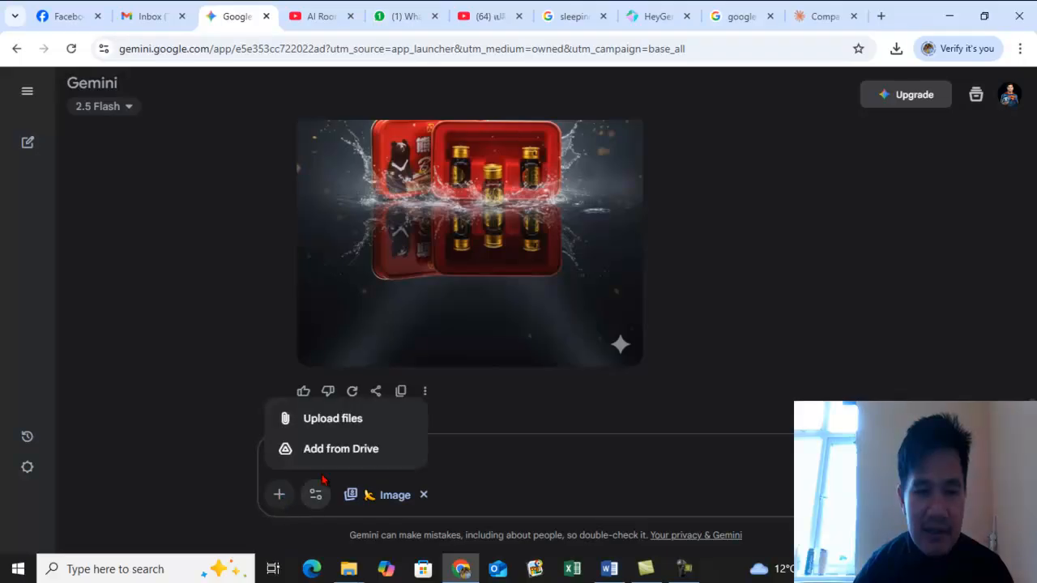
click(340, 428)
scroll(243, 218, down, 3)
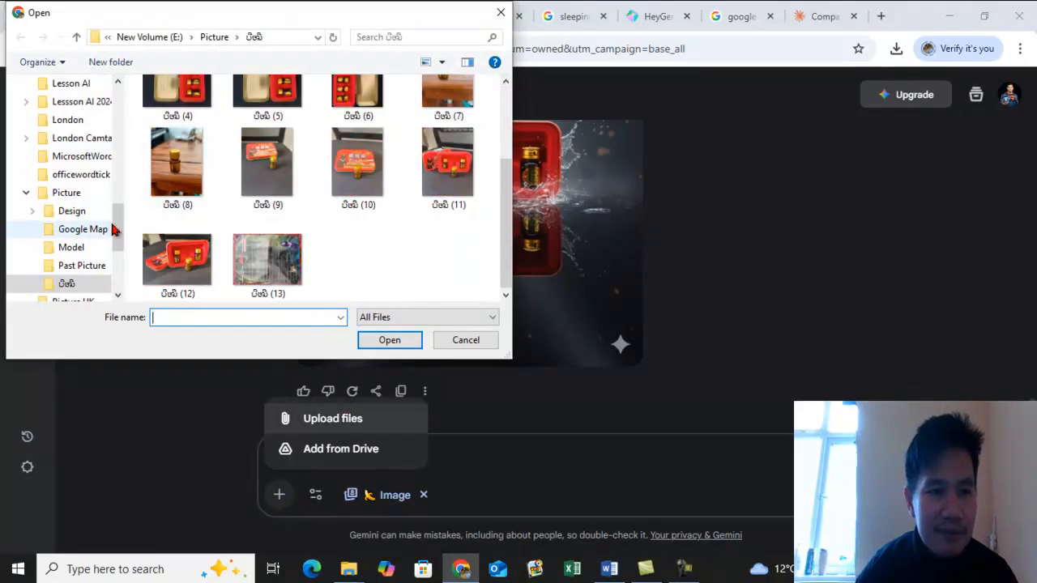
click(61, 192)
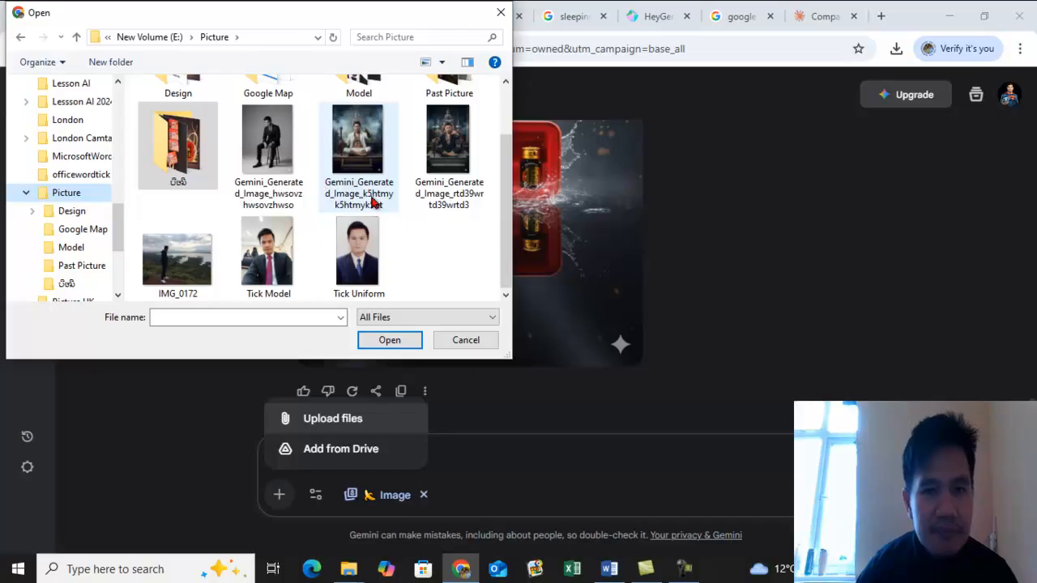
click(361, 269)
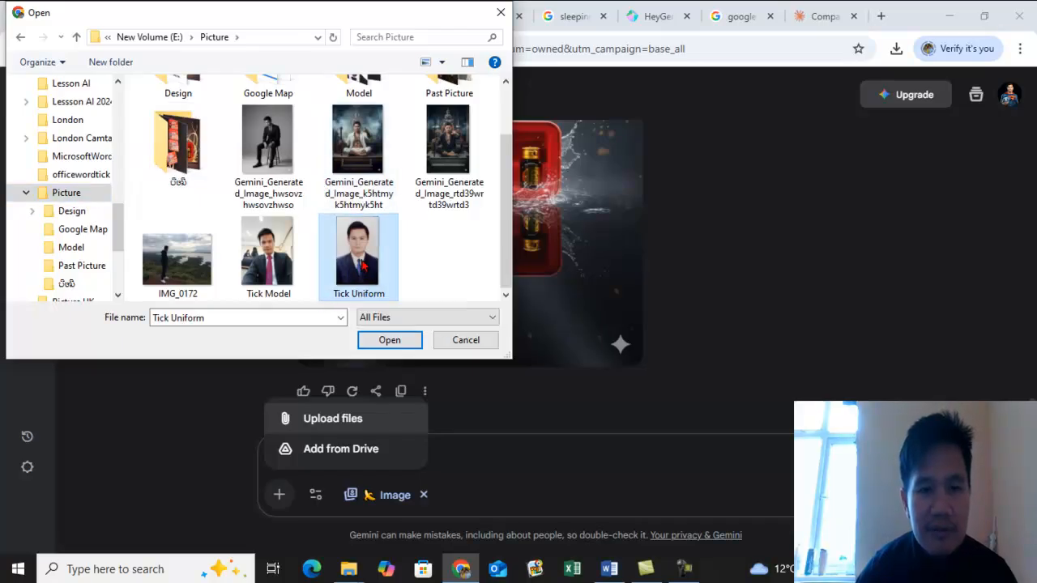
click(390, 341)
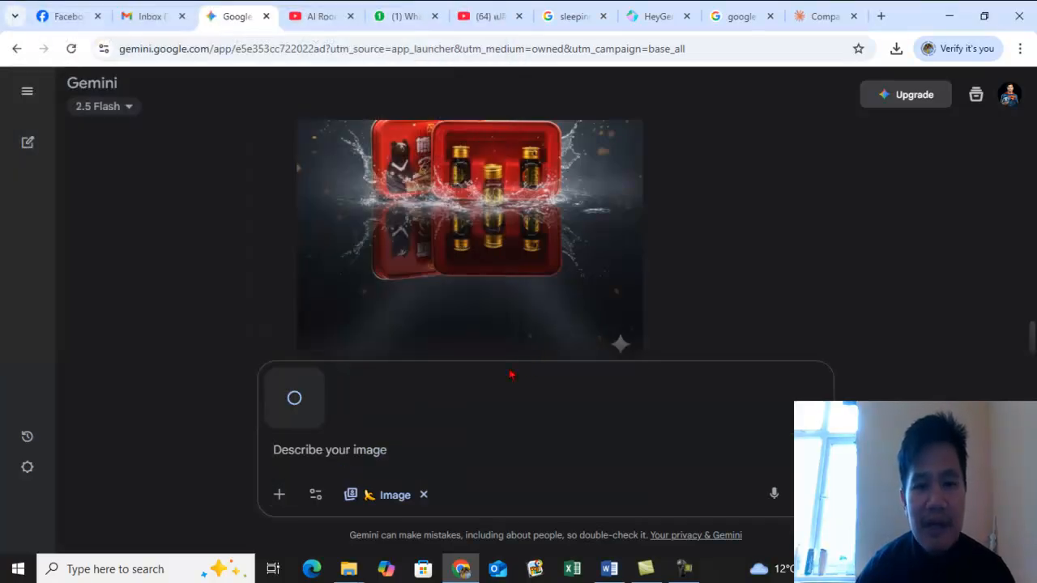
Attach product photo (10), showing the closed red tin and small bottle, from the product subfolder of Picture.
click(280, 495)
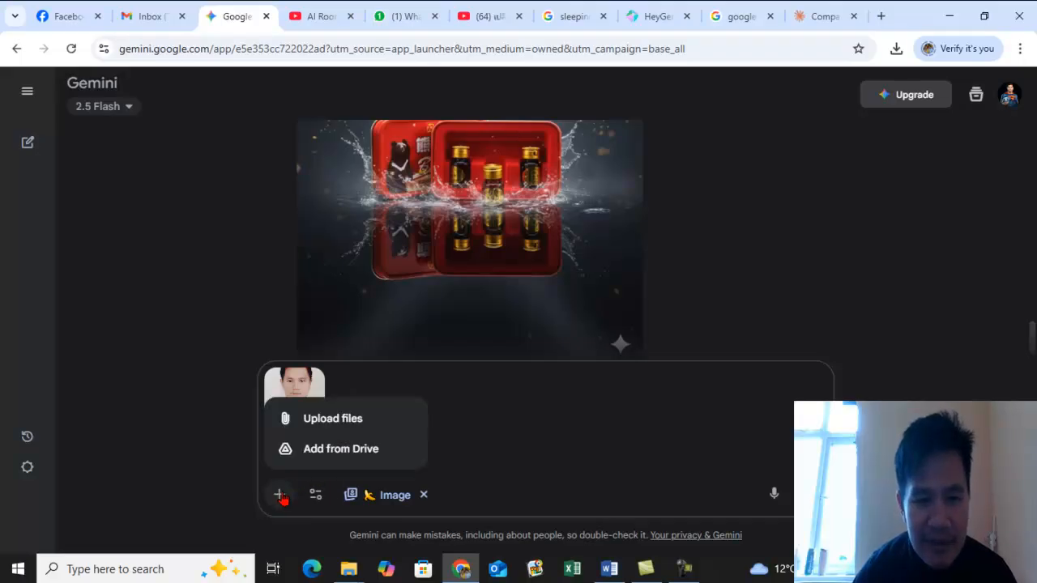
click(333, 419)
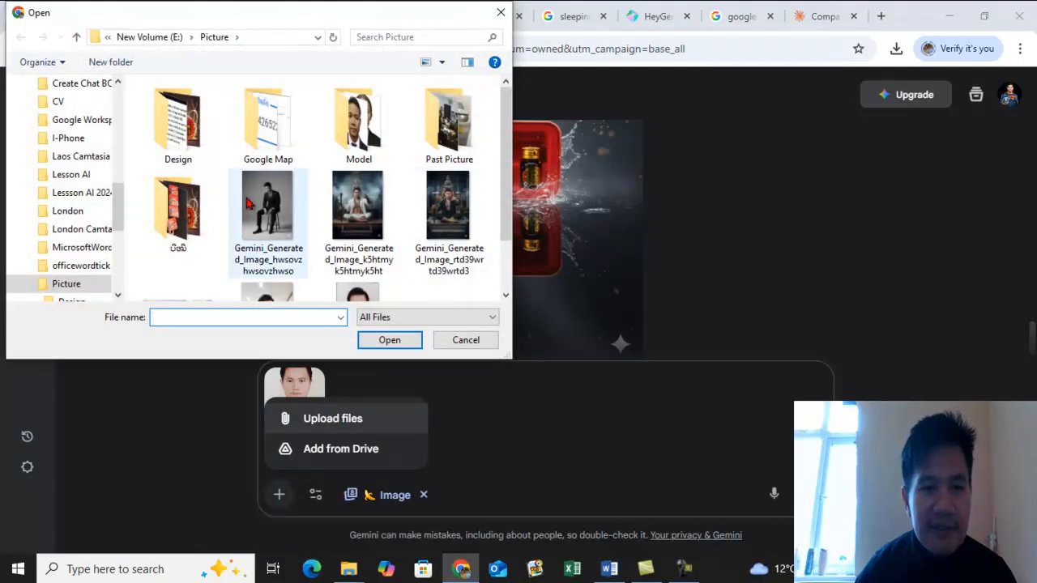
double_click(188, 217)
scroll(381, 182, down, 3)
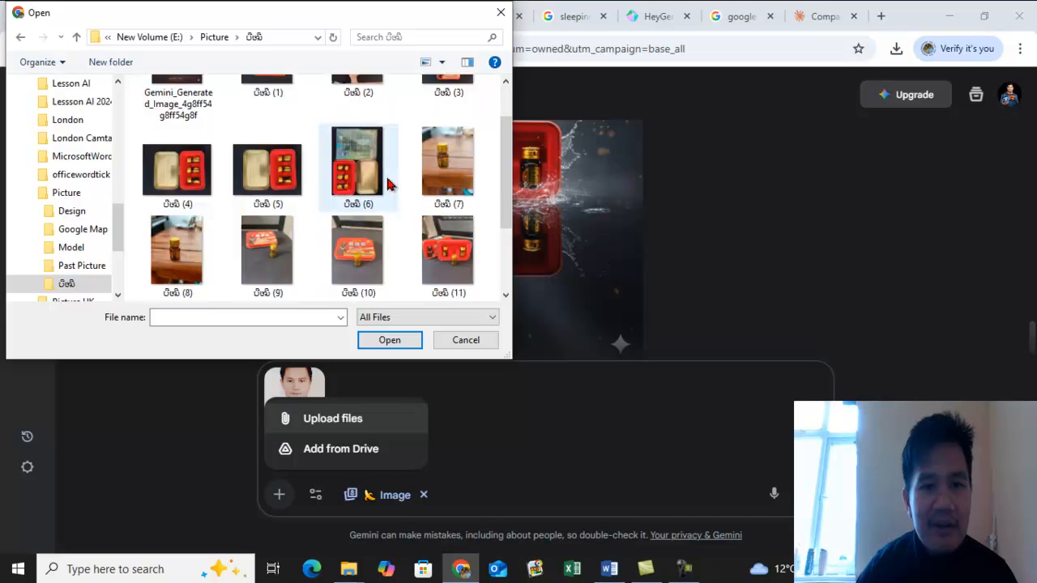
scroll(296, 274, up, 4)
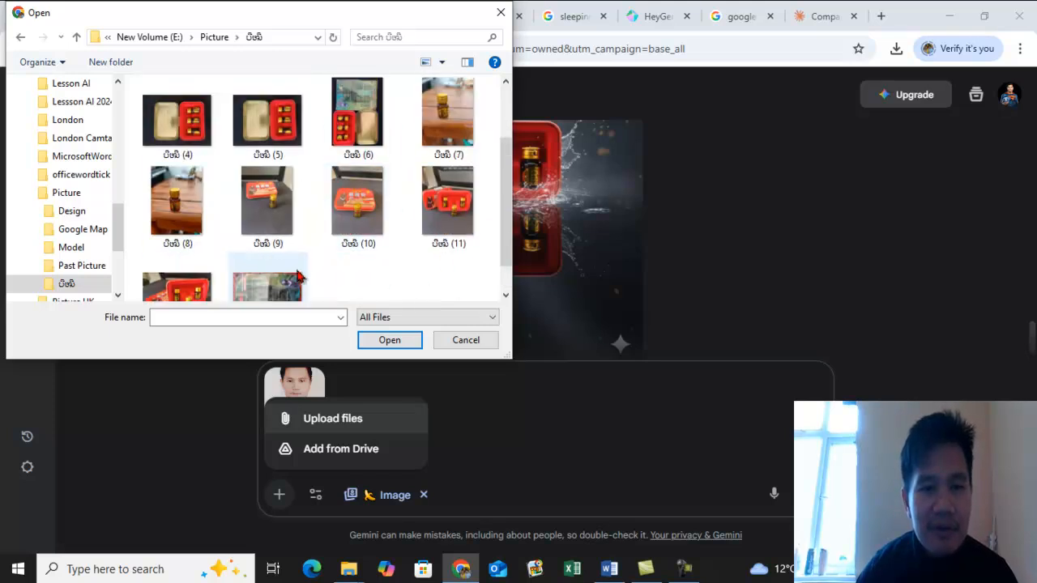
scroll(415, 162, down, 1)
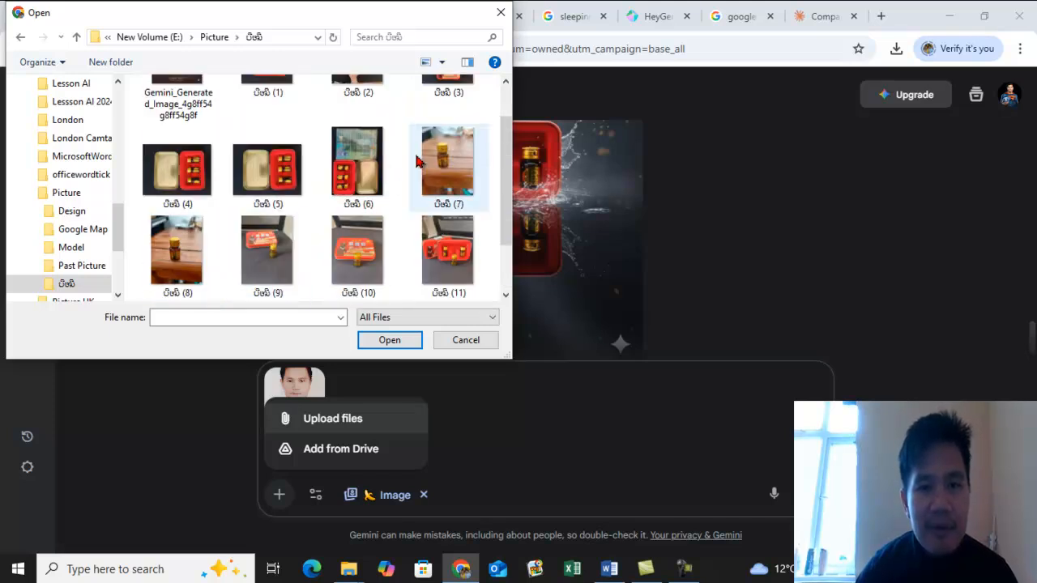
scroll(415, 166, down, 1)
click(369, 195)
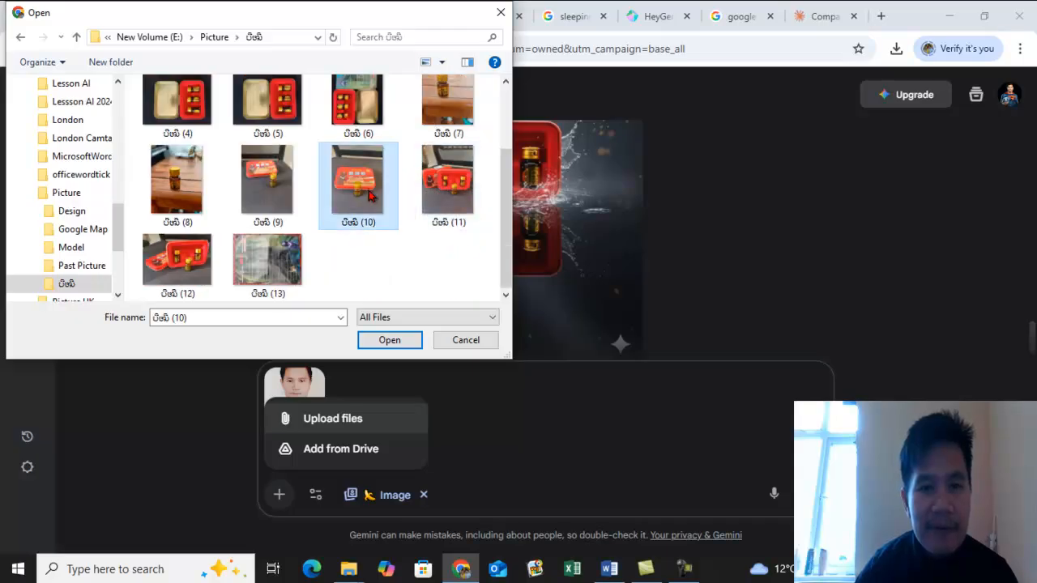
click(389, 341)
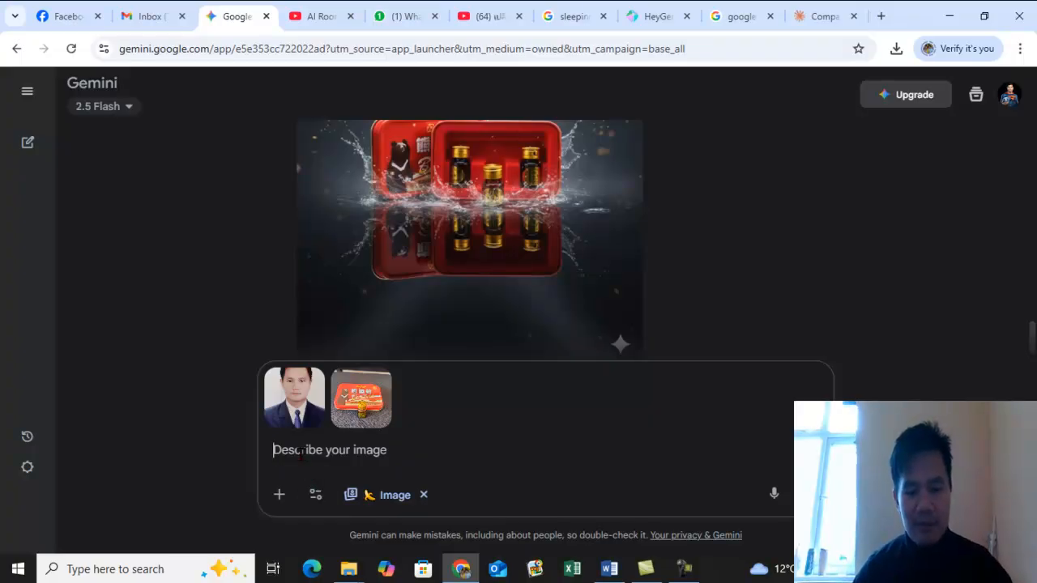
Paste the copied prompt, reworded for a male model in a red suit, and attach the Uniform portrait from the Picture folder.
key(ctrl+v)
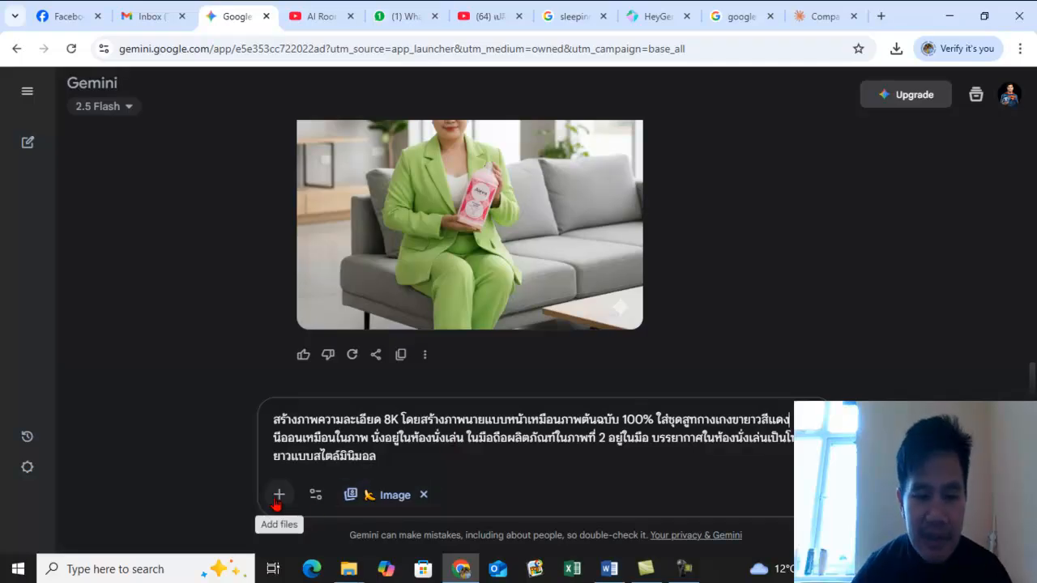
click(277, 497)
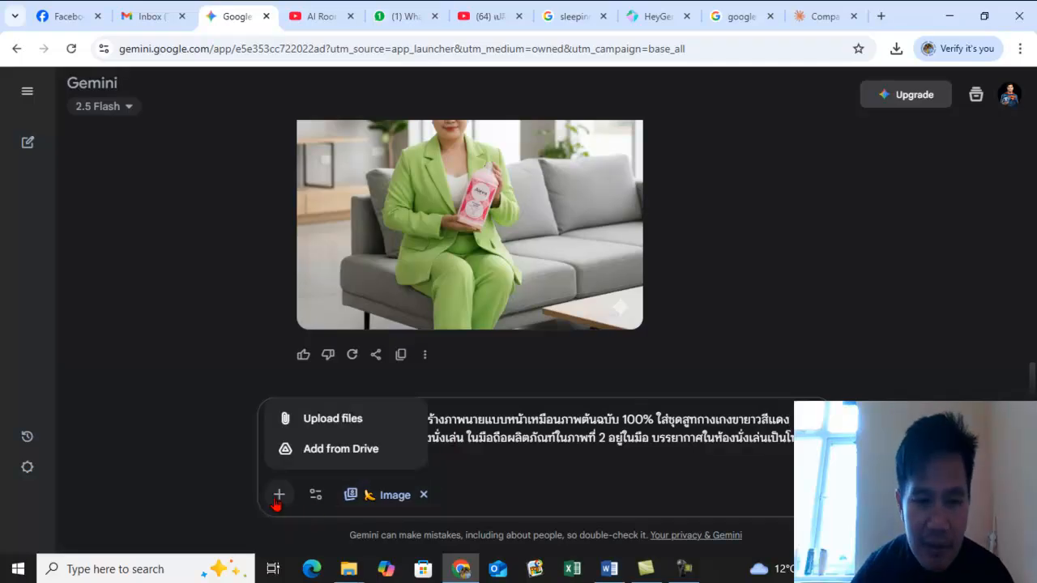
click(335, 420)
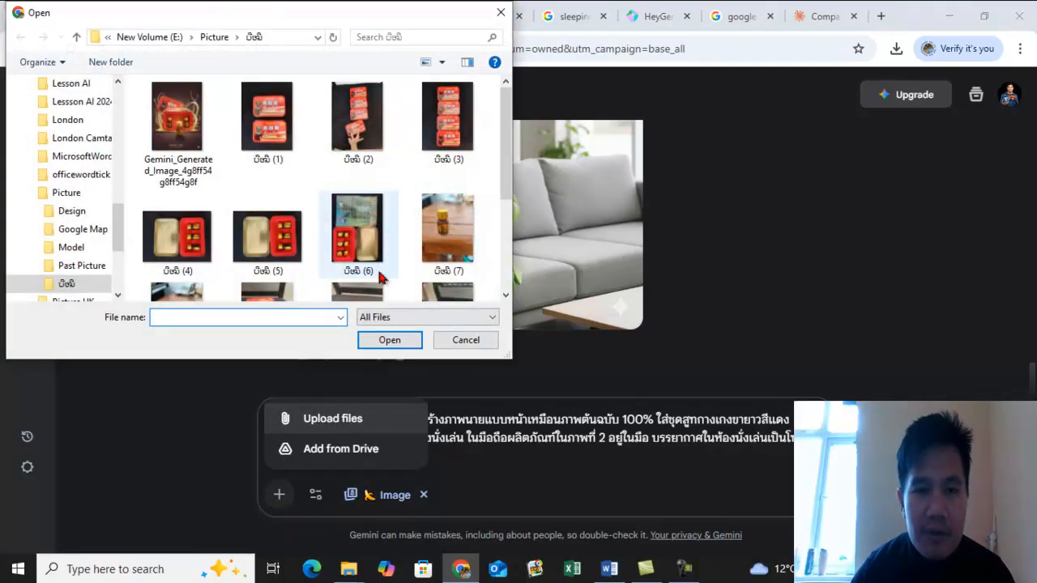
scroll(381, 277, down, 2)
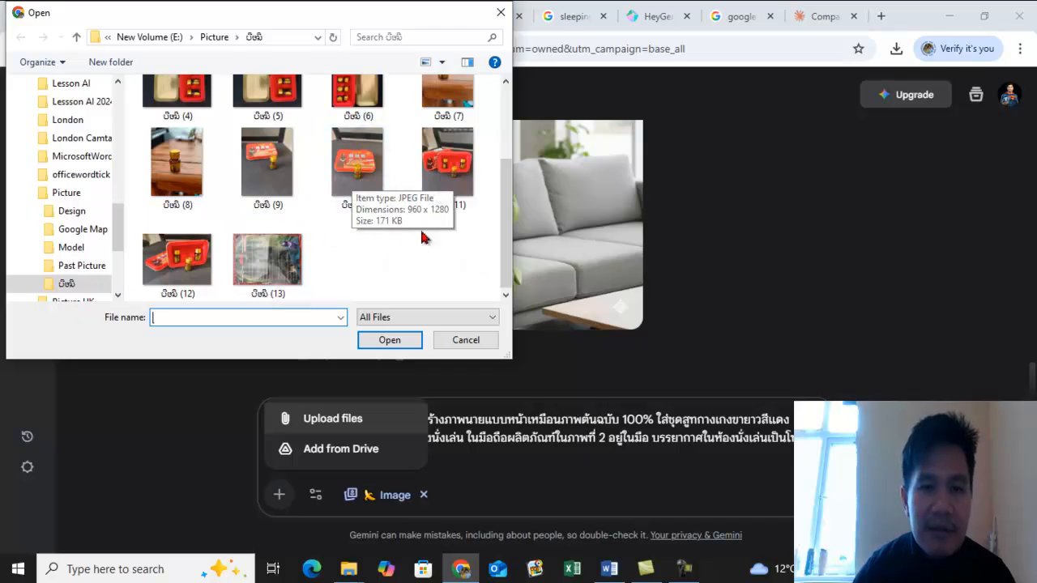
scroll(364, 207, up, 3)
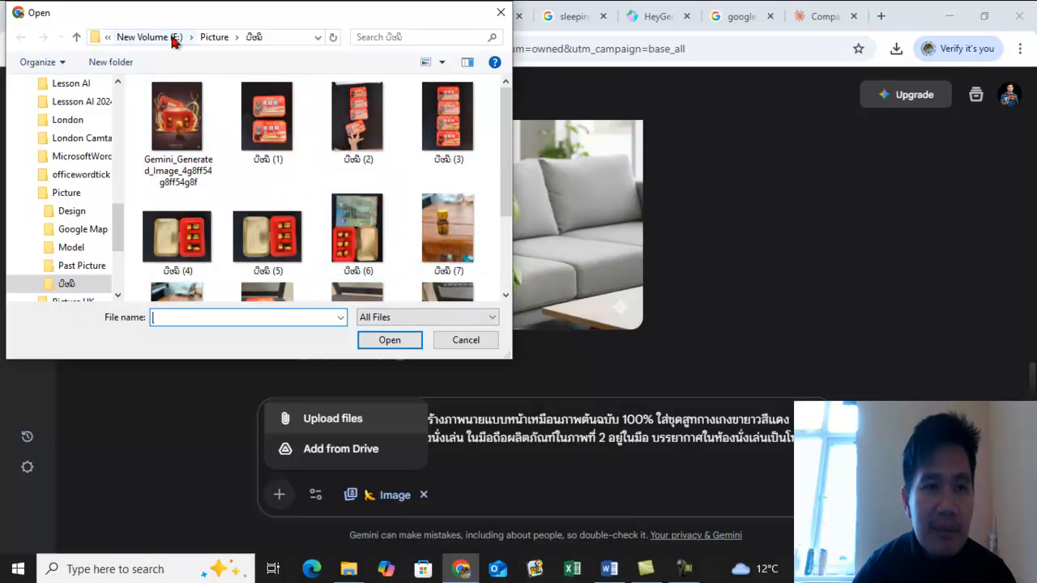
click(209, 38)
scroll(267, 203, down, 1)
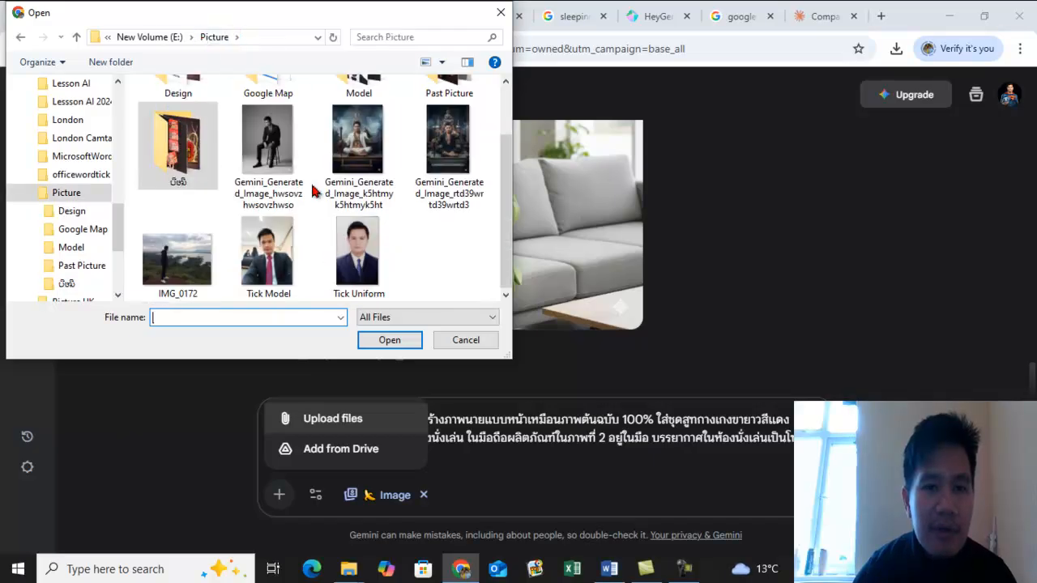
click(353, 261)
click(381, 340)
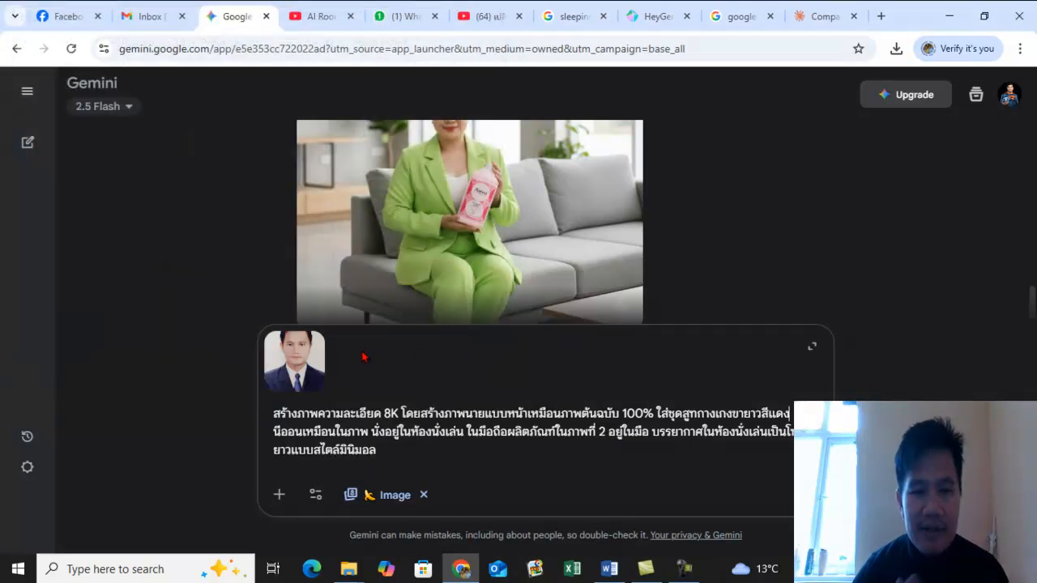
Attach product photo (10) of the closed red tin from the product subfolder and submit the prompt.
click(278, 494)
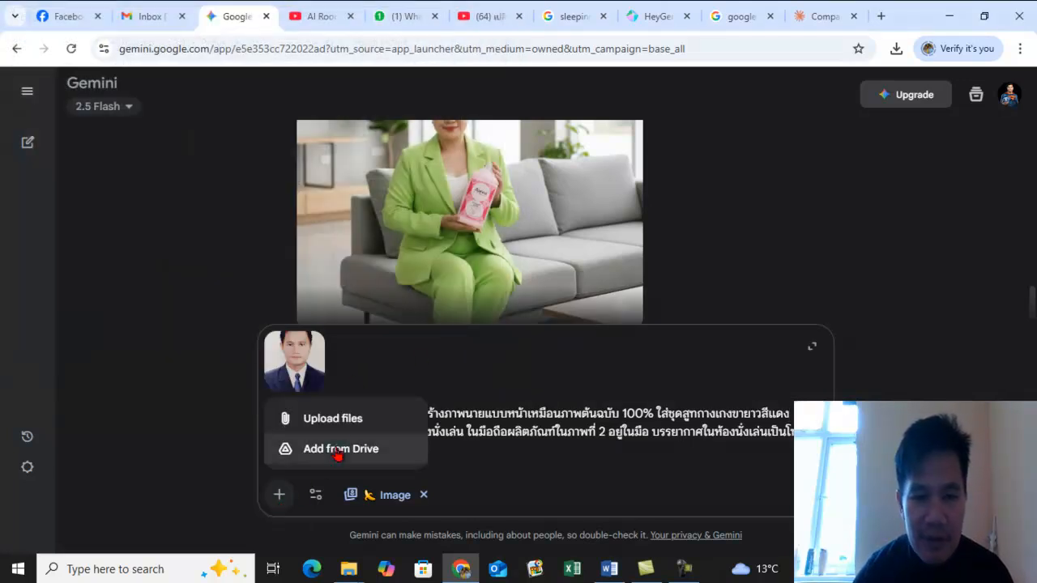
click(347, 421)
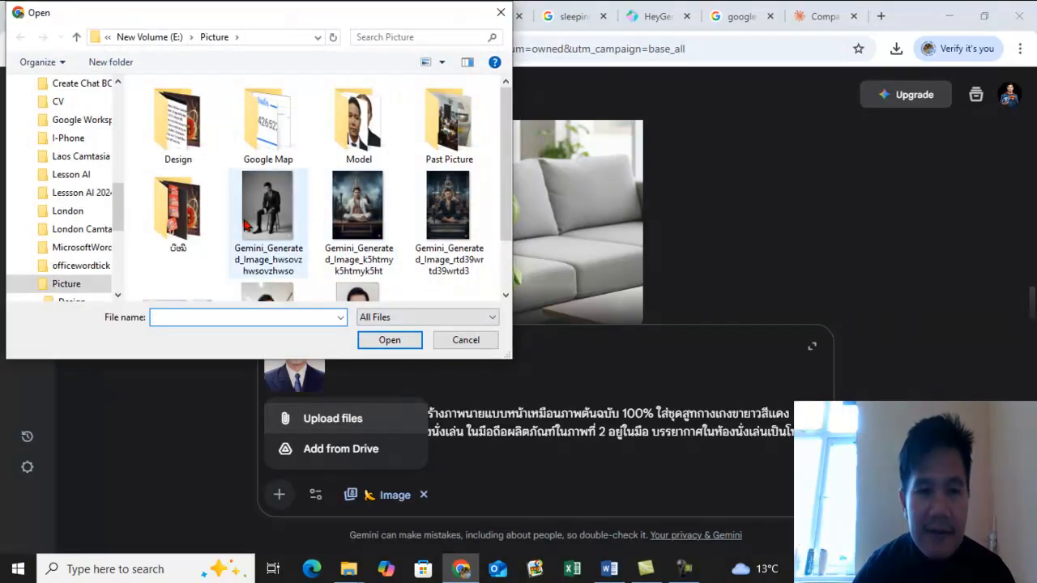
double_click(177, 213)
scroll(421, 194, down, 3)
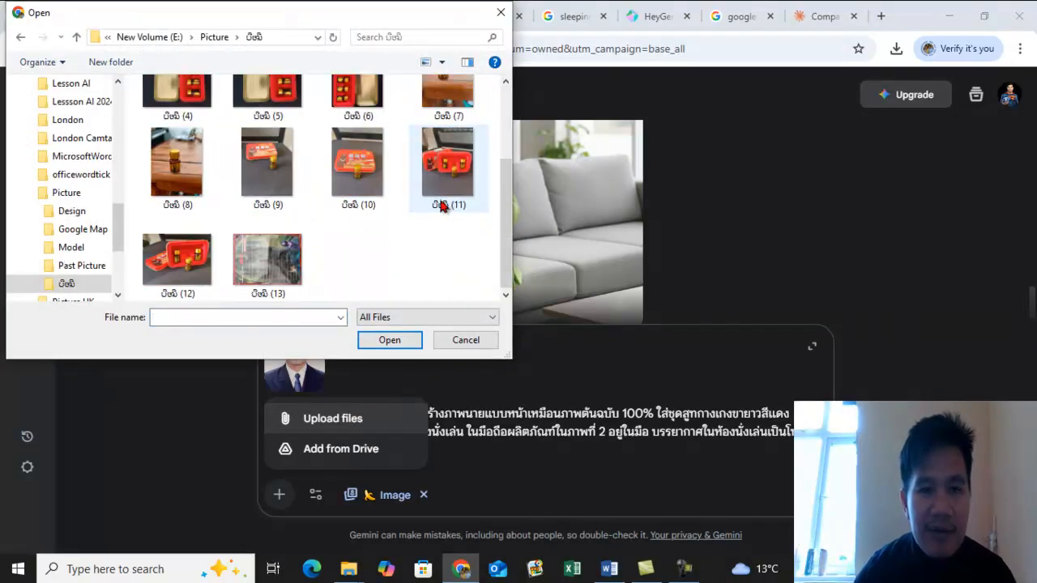
click(360, 179)
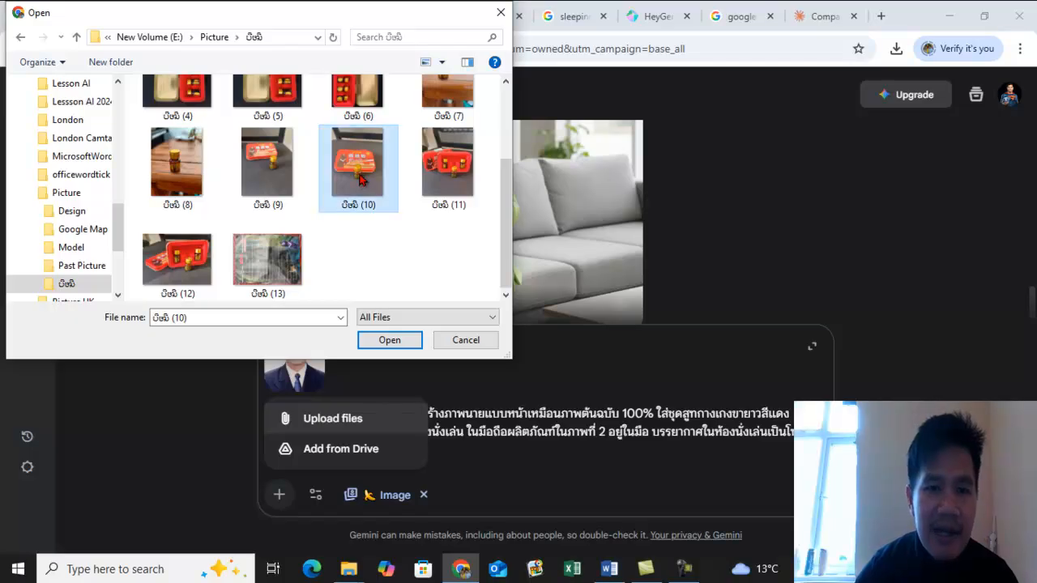
click(405, 341)
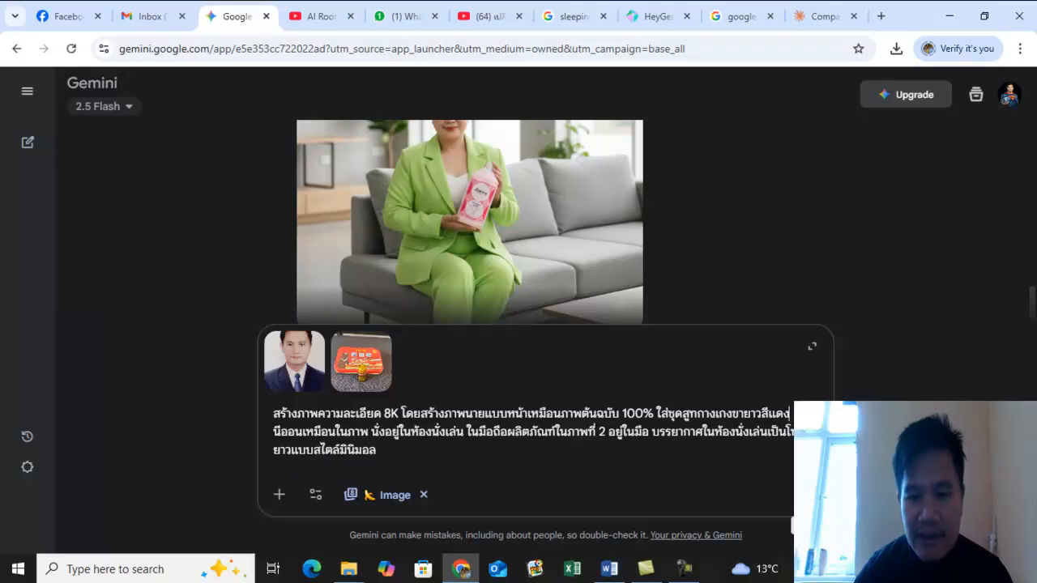
key(Return)
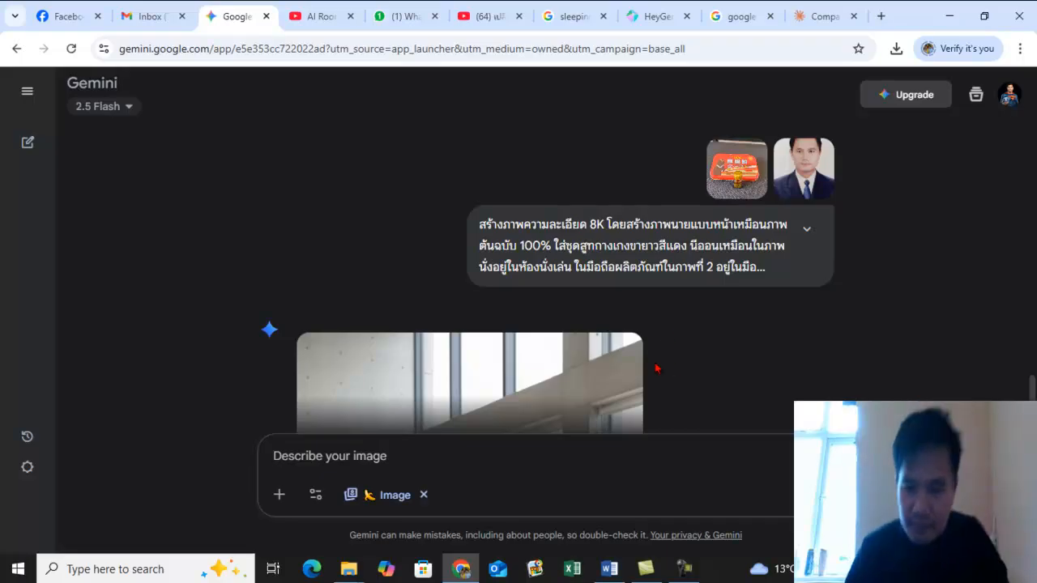
Review the generated living-room image of the man in the red suit, including his face, the product and the sofa setting.
scroll(684, 302, down, 3)
scroll(706, 275, down, 2)
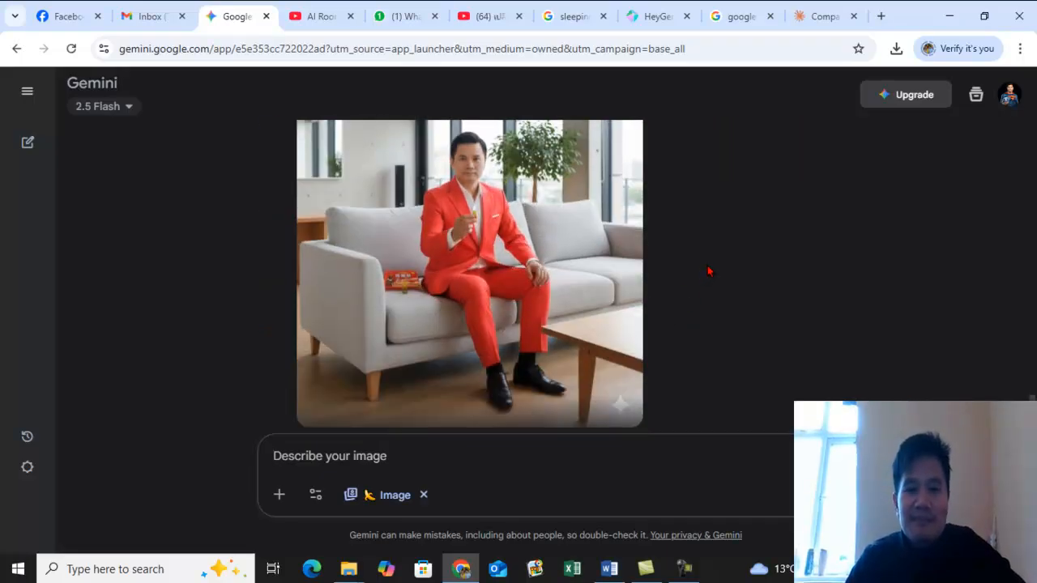
scroll(713, 269, down, 1)
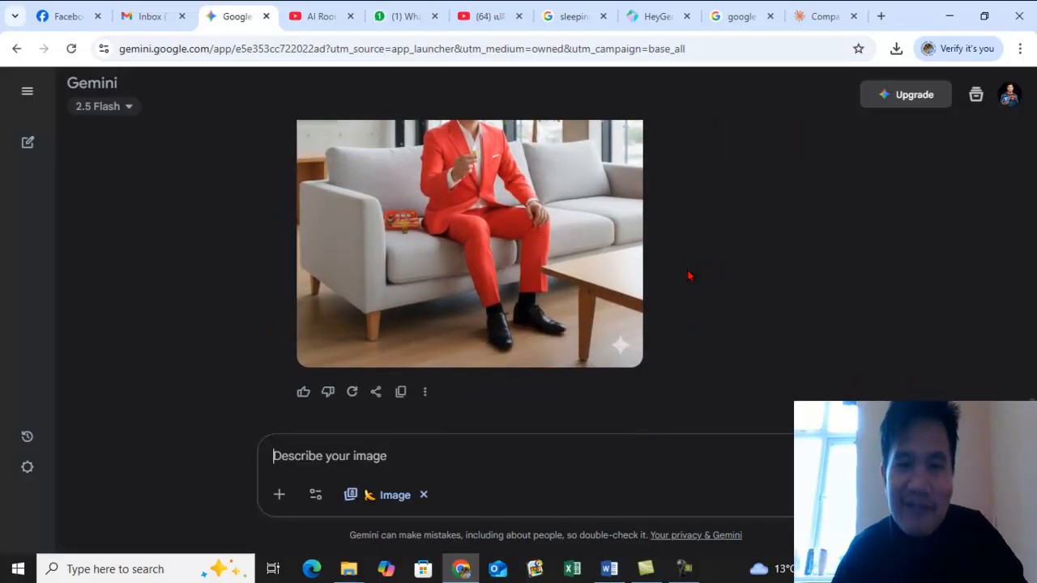
scroll(688, 277, up, 2)
scroll(517, 250, down, 1)
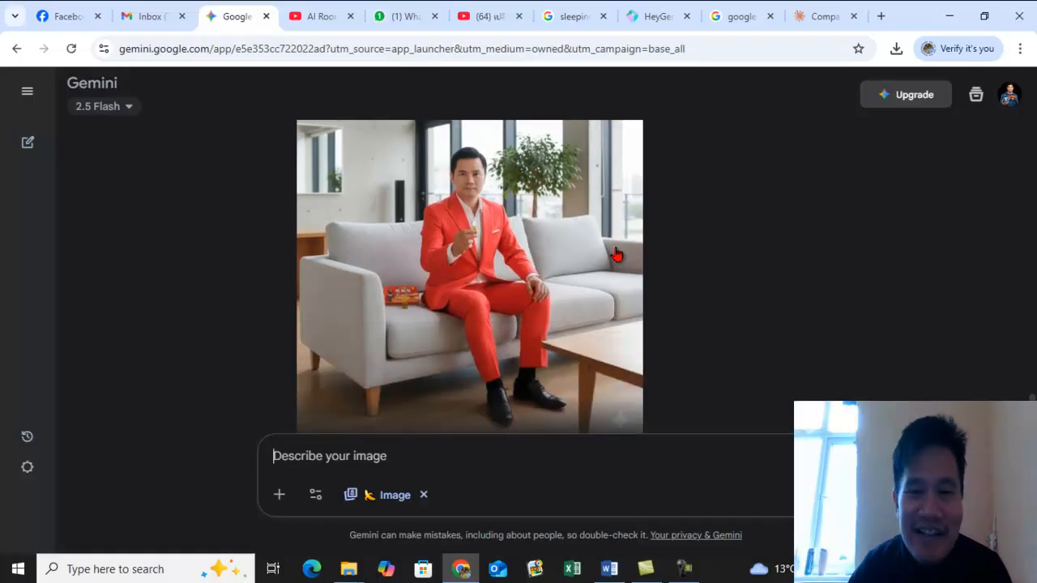
scroll(560, 282, down, 1)
scroll(559, 275, up, 3)
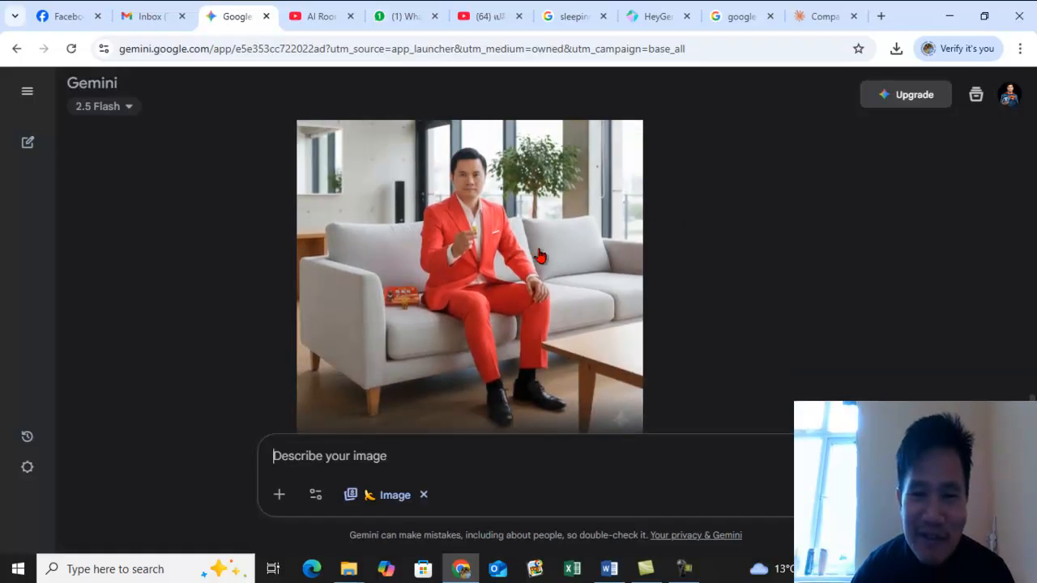
Examine the full living-room image of the man in the red suit, from the windows and plant down to the shoes and table.
scroll(578, 235, down, 1)
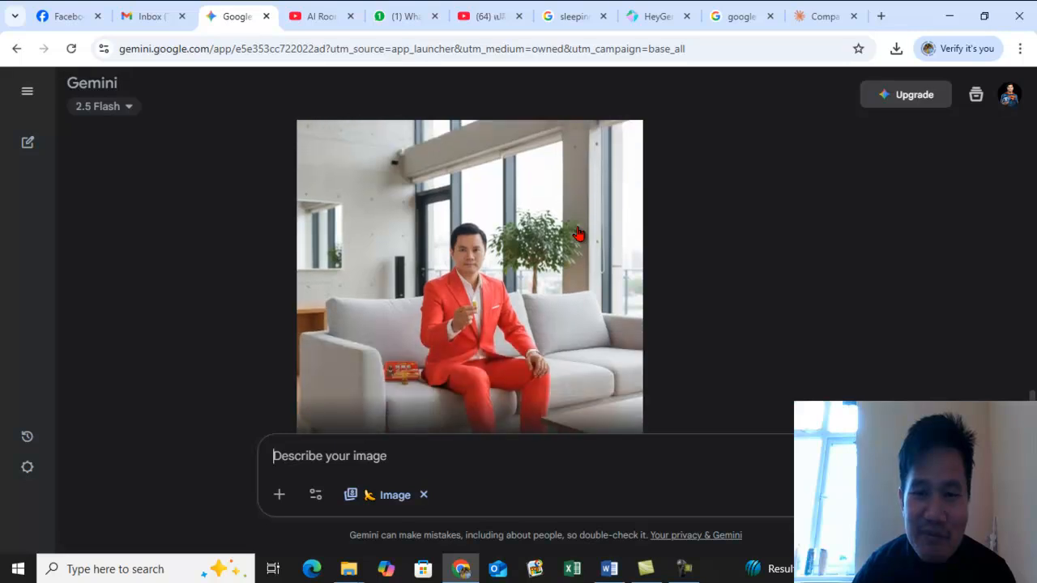
scroll(575, 234, down, 1)
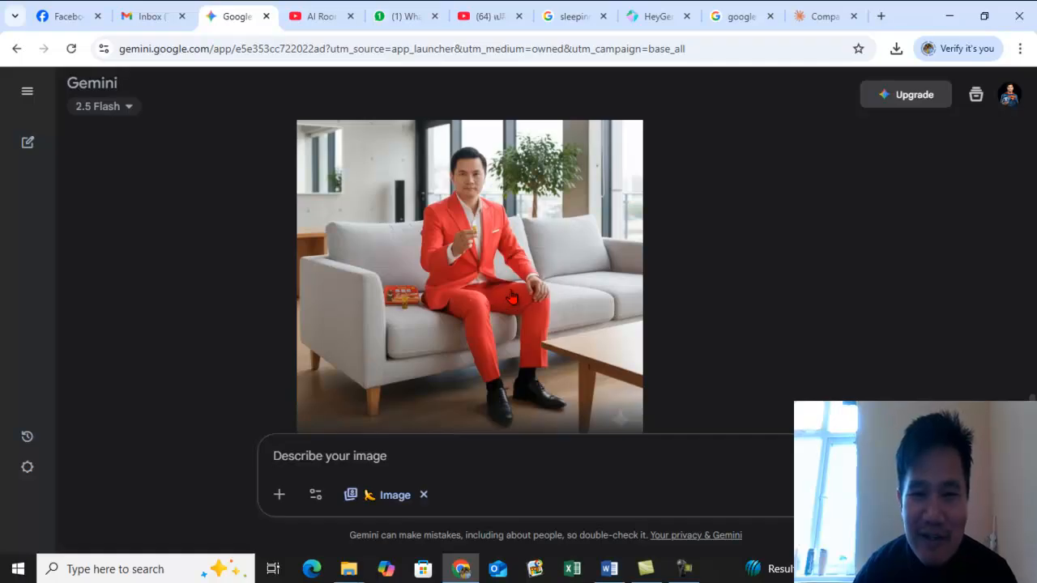
scroll(518, 282, down, 1)
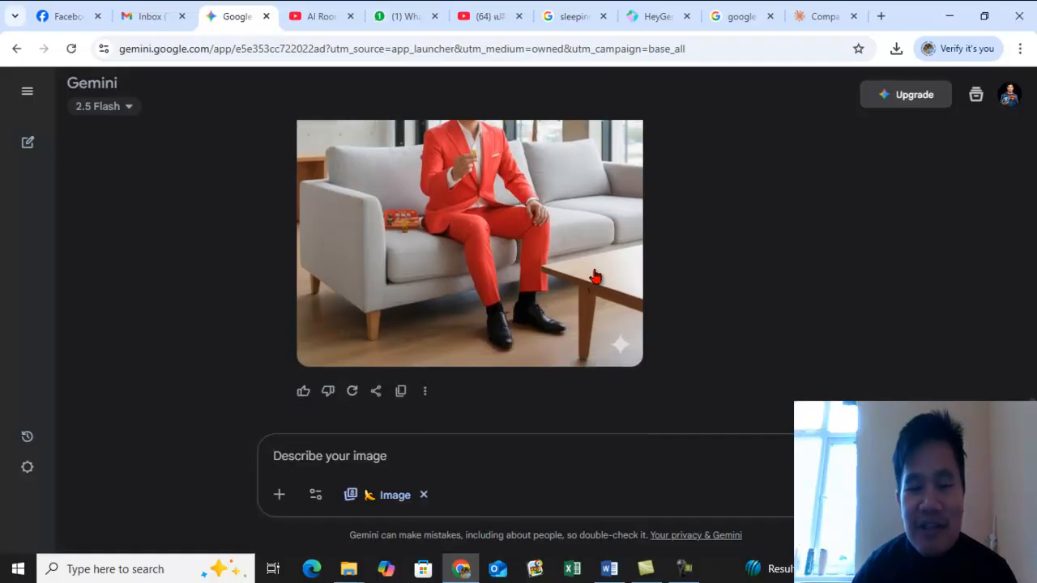
scroll(536, 279, up, 1)
scroll(536, 279, up, 1)
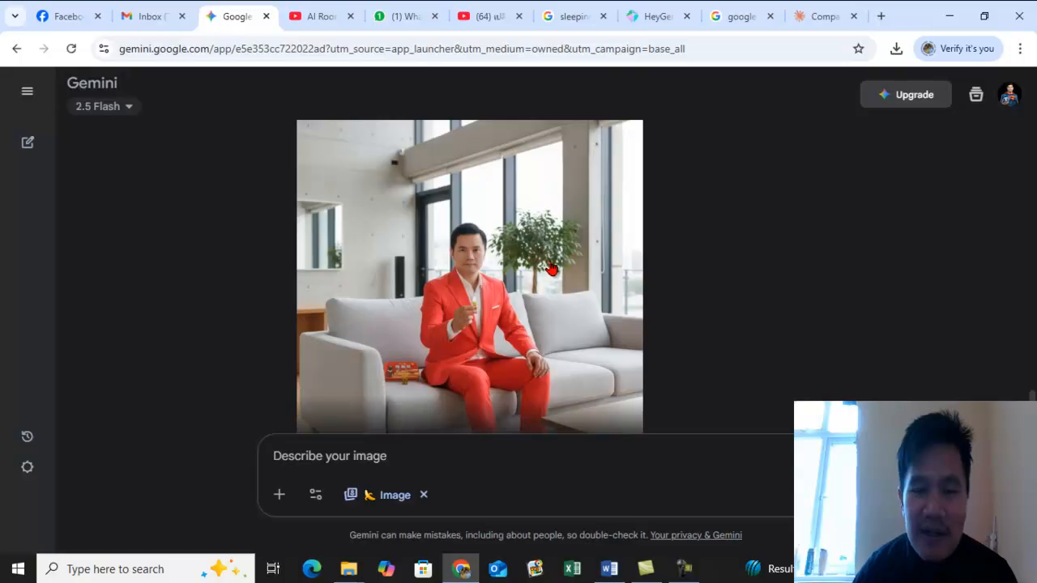
scroll(551, 268, down, 1)
scroll(613, 246, up, 1)
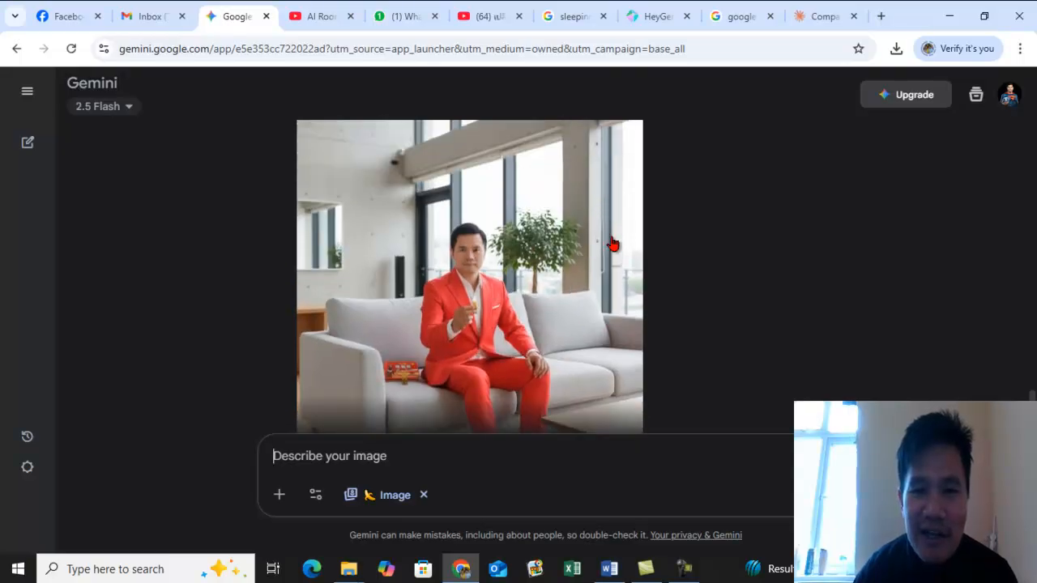
Download the full-size image of the man in the red suit and copy the file from the Downloads folder.
scroll(612, 245, up, 1)
click(622, 143)
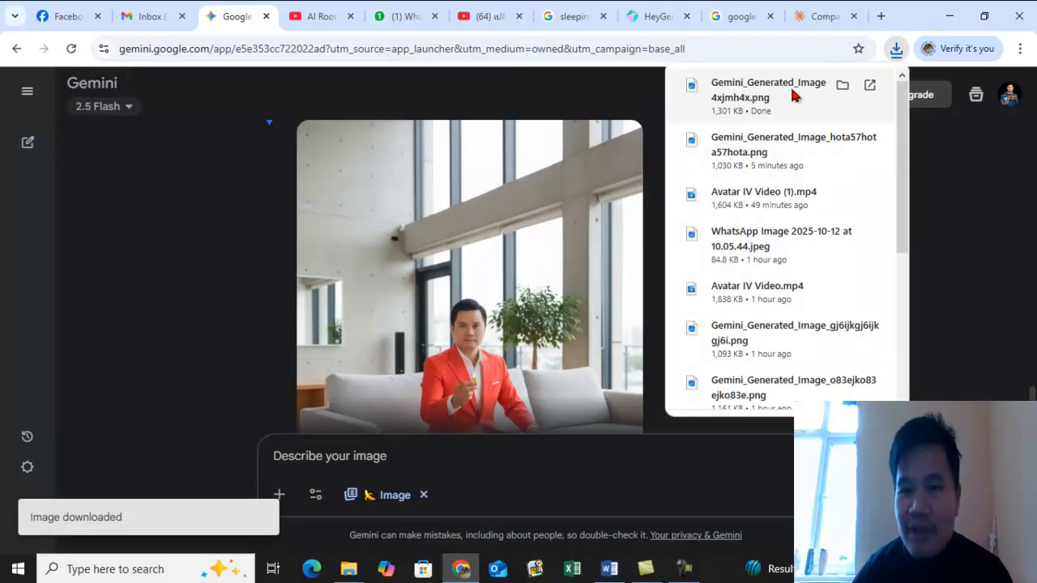
click(842, 84)
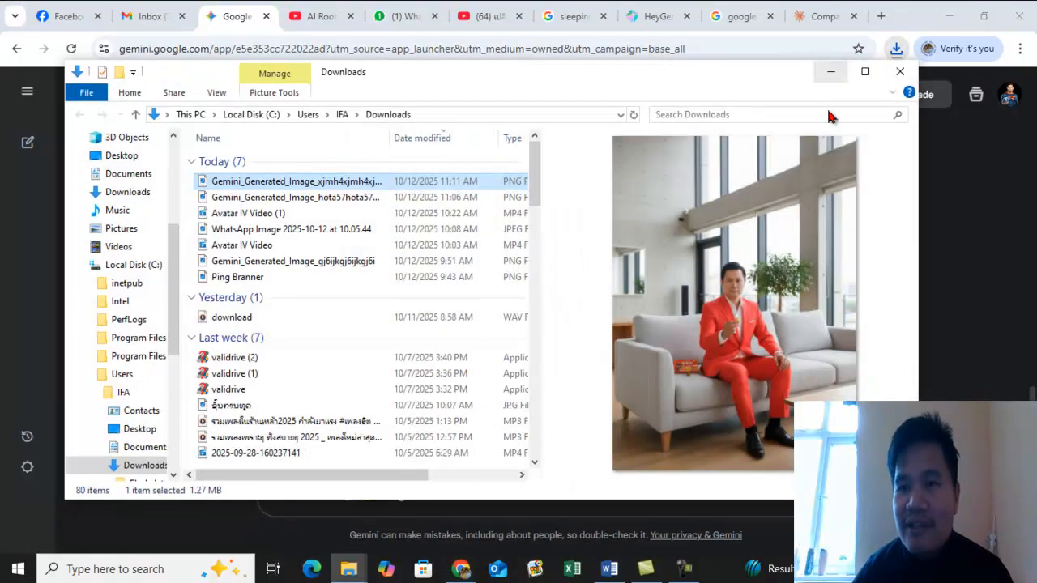
right_click(288, 188)
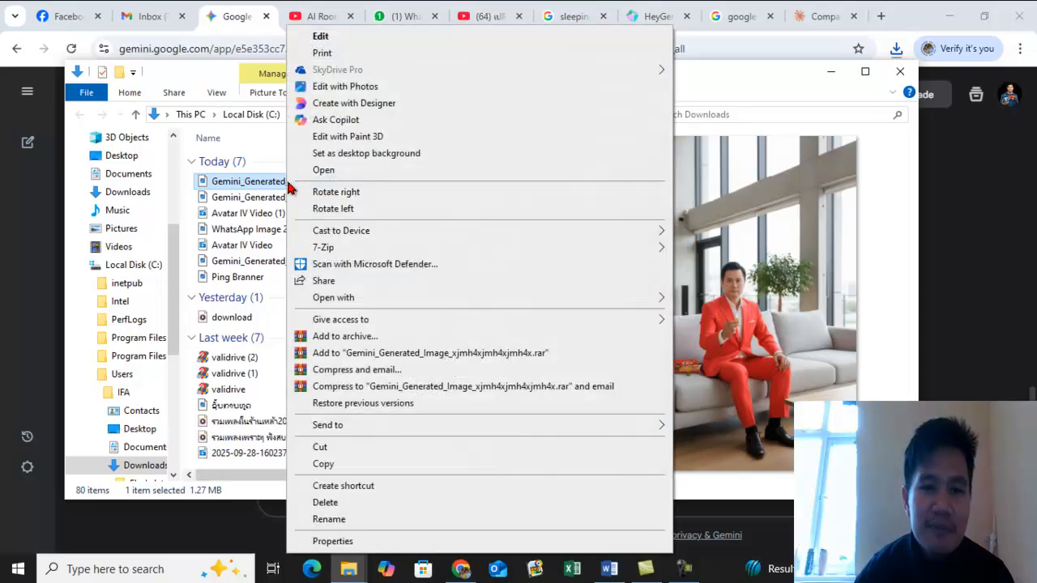
click(332, 468)
Paste the copied image into the Design folder inside UK on New Volume (E:).
scroll(150, 405, down, 2)
scroll(150, 405, down, 4)
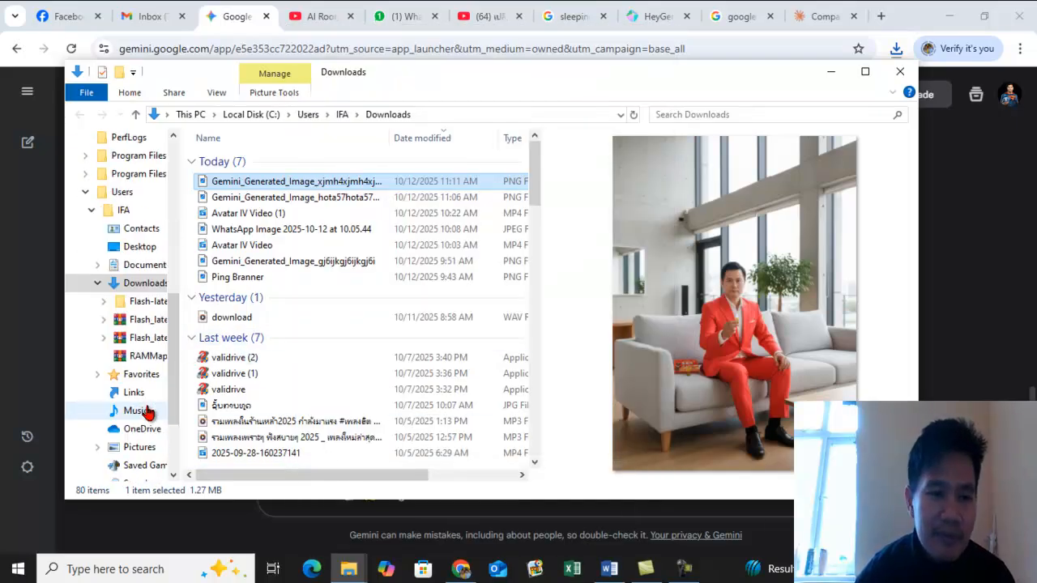
click(146, 429)
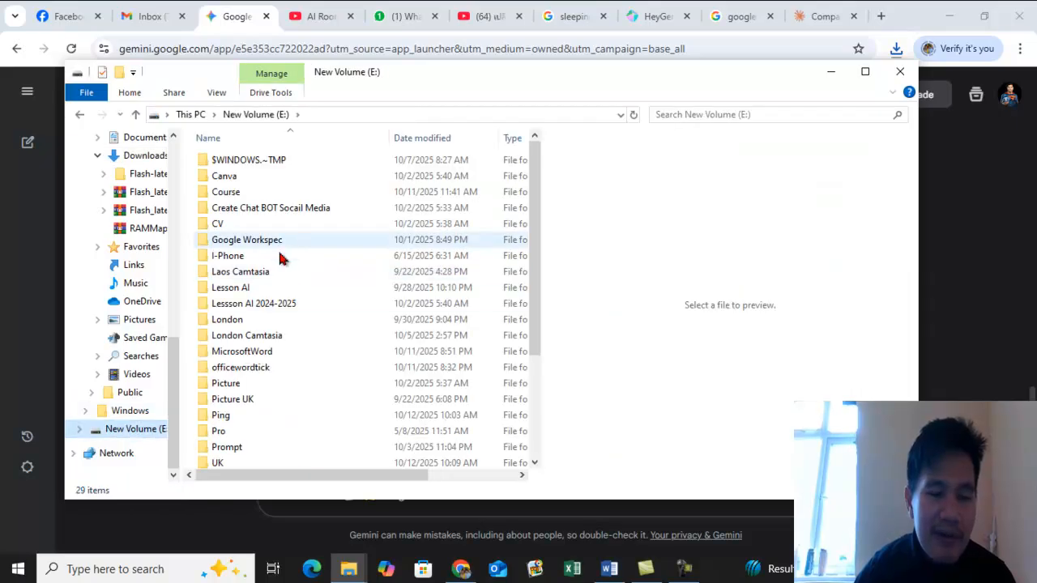
scroll(268, 332, down, 4)
double_click(220, 332)
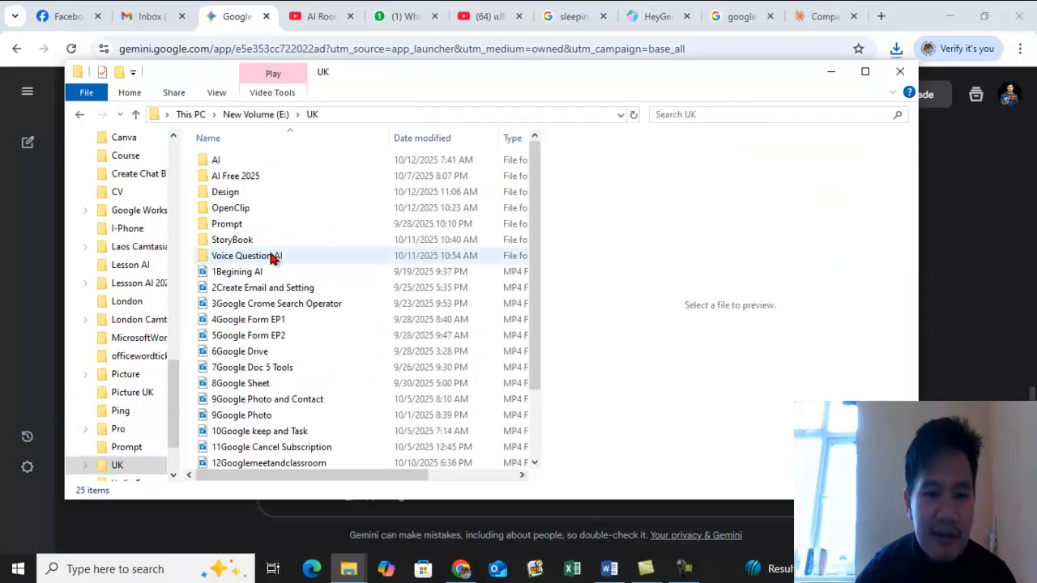
double_click(238, 193)
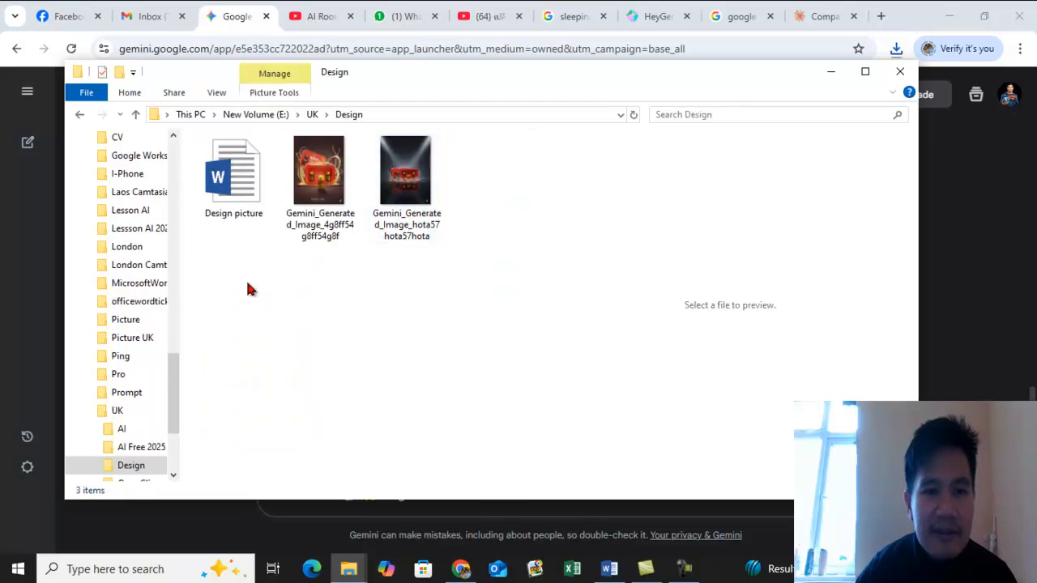
right_click(289, 275)
click(316, 381)
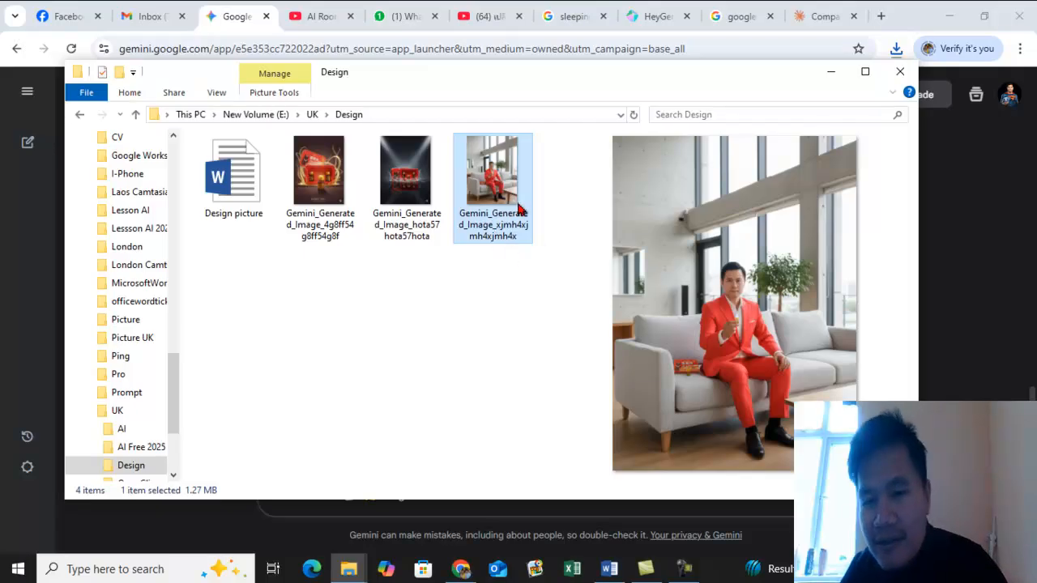
Rename the pasted image of the man in the red suit to "Brand Bimee" and select it for preview.
right_click(500, 228)
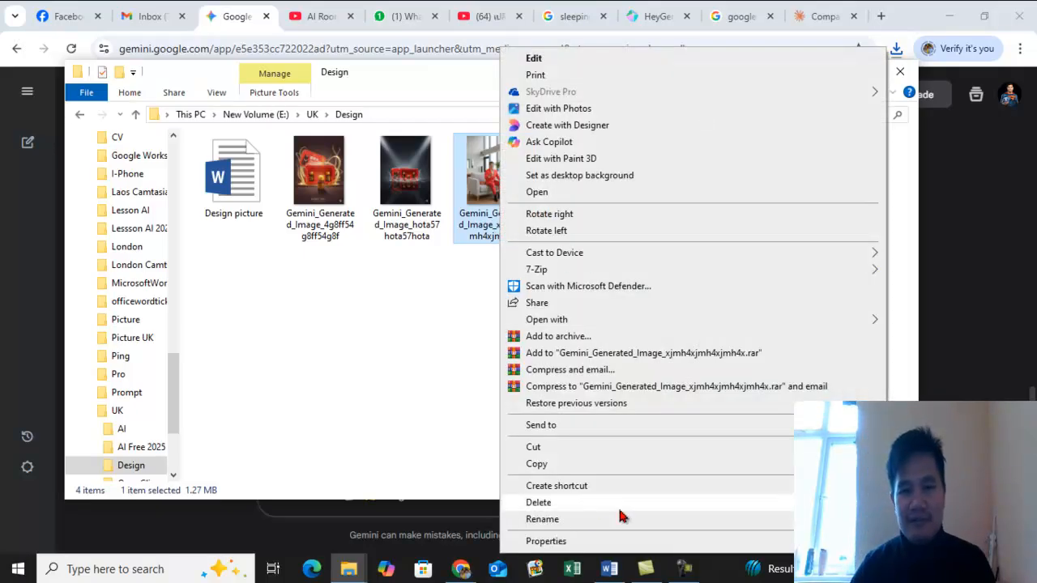
click(541, 520)
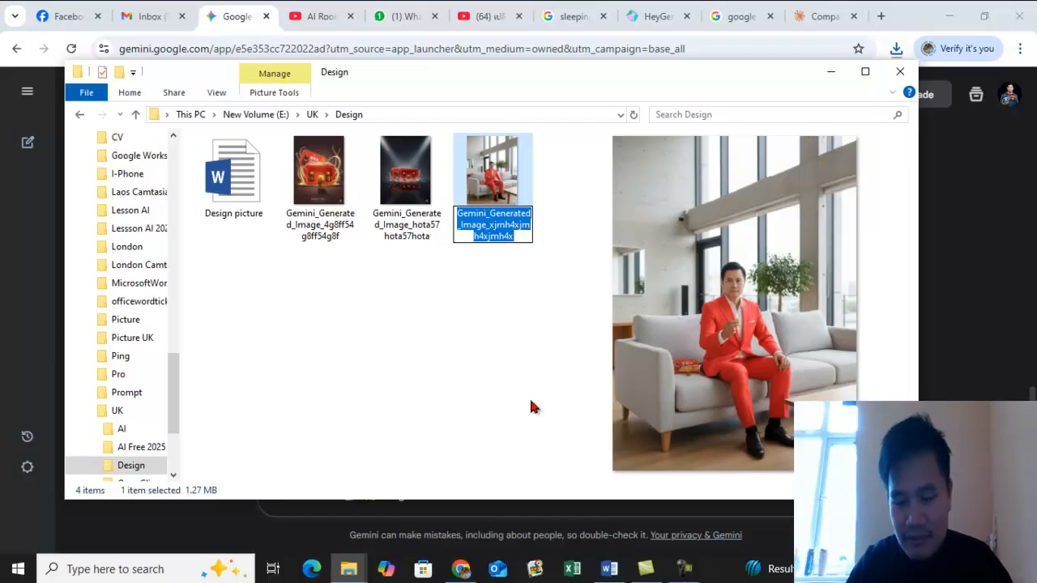
text(Brand)
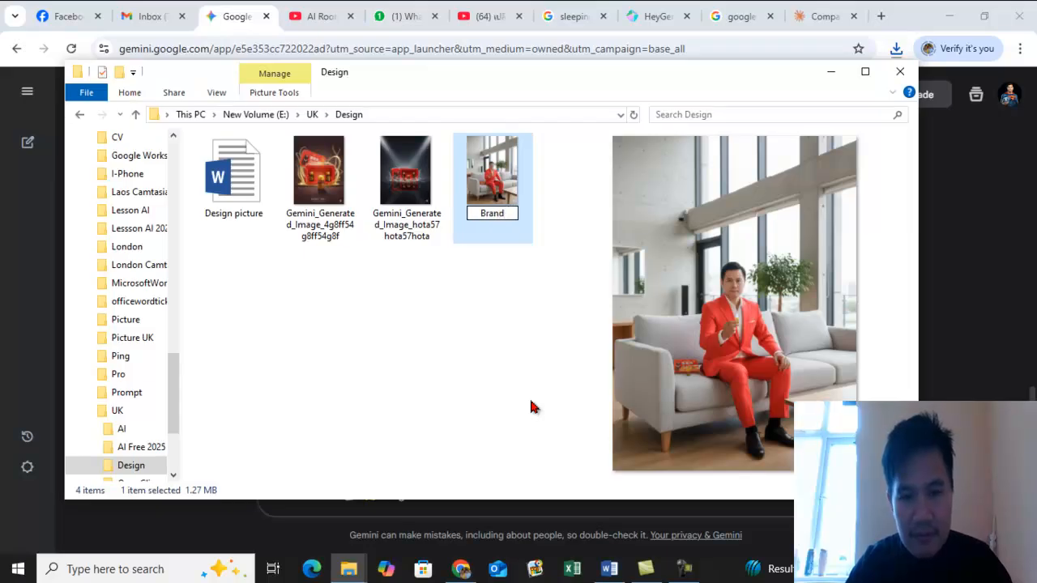
text( BiM)
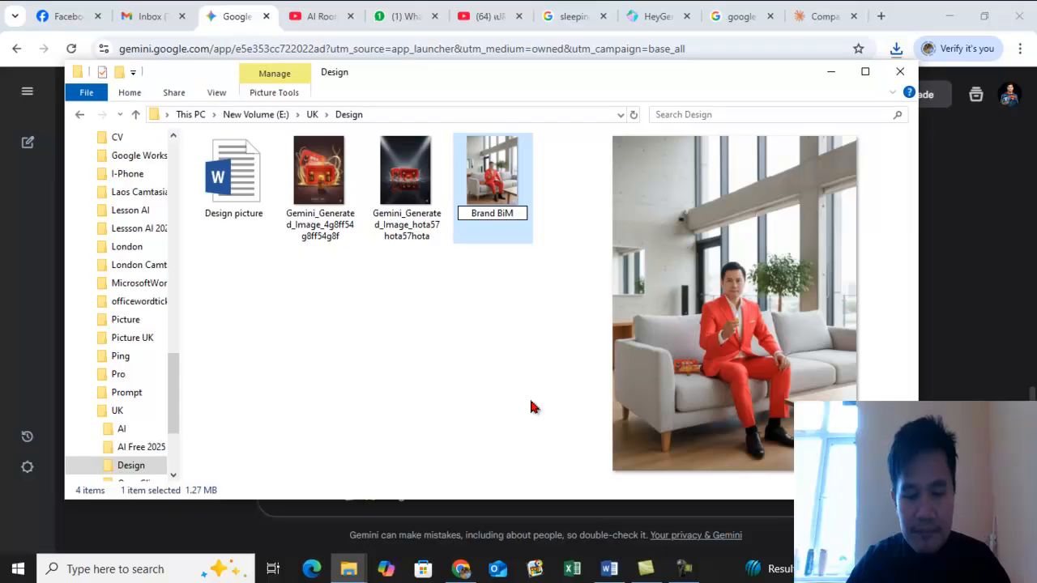
key(BackSpace)
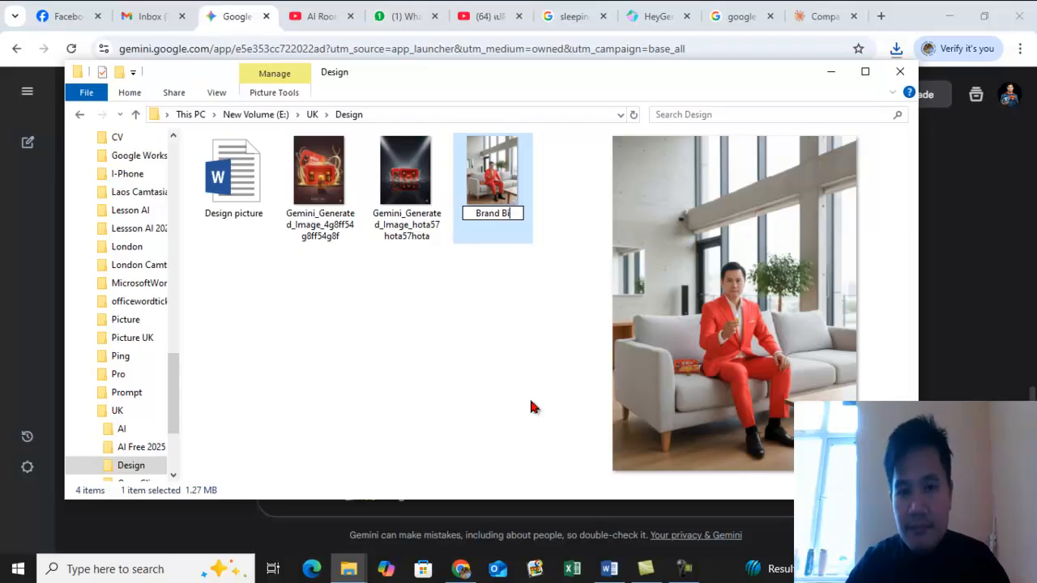
text(mee)
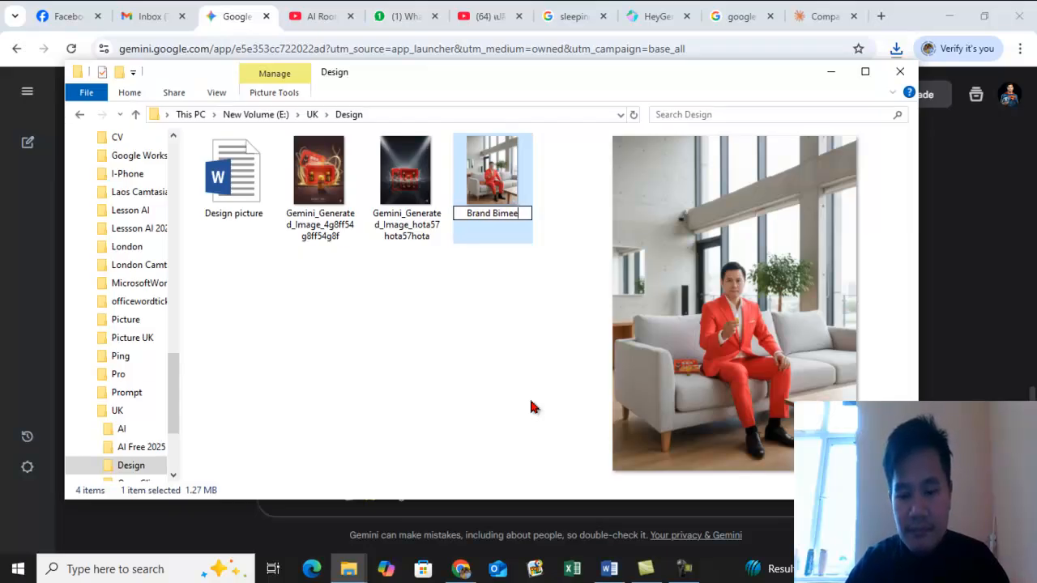
click(483, 332)
click(248, 196)
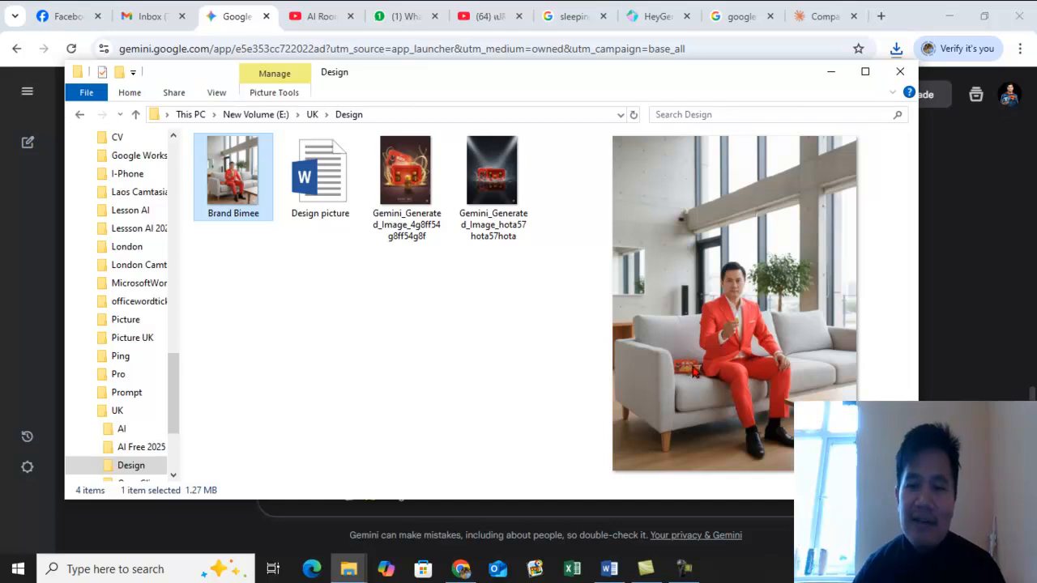
Return to the Gemini chat and compare the earlier woman-in-green and red-tin images with the red-suit image.
click(830, 79)
scroll(573, 333, up, 5)
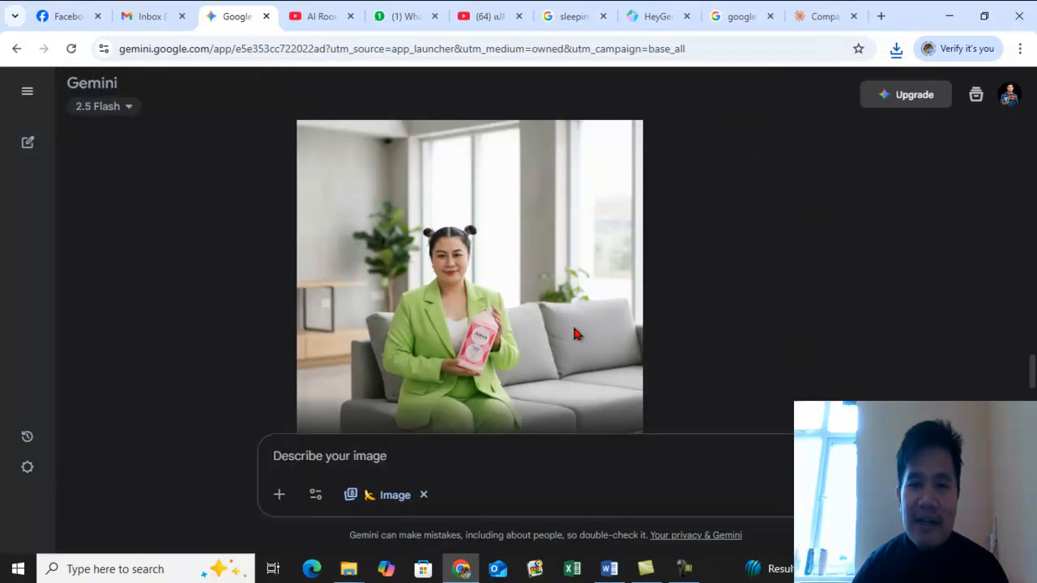
scroll(575, 328, up, 5)
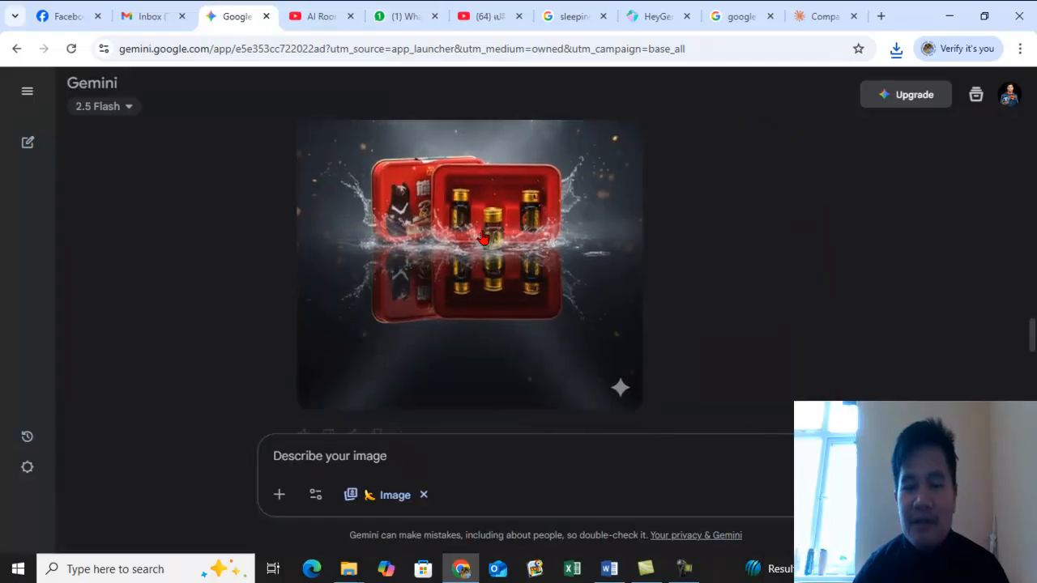
scroll(483, 239, down, 10)
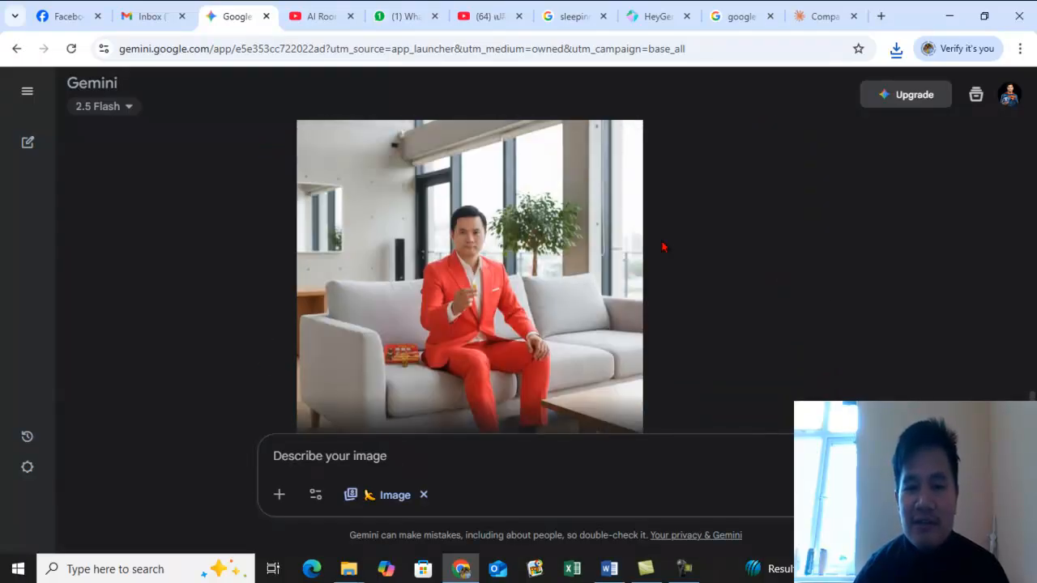
scroll(489, 320, up, 1)
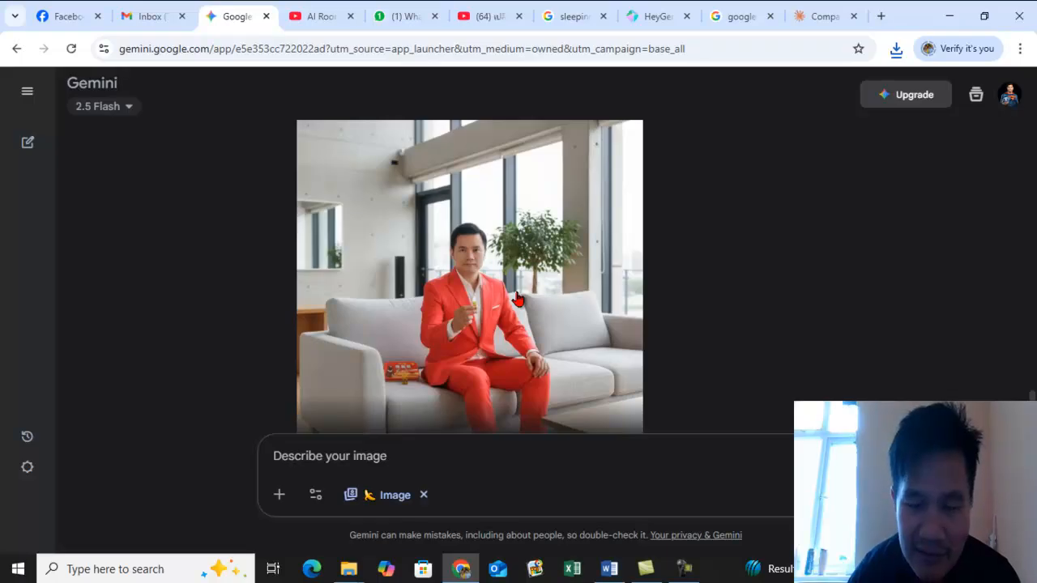
scroll(527, 284, down, 1)
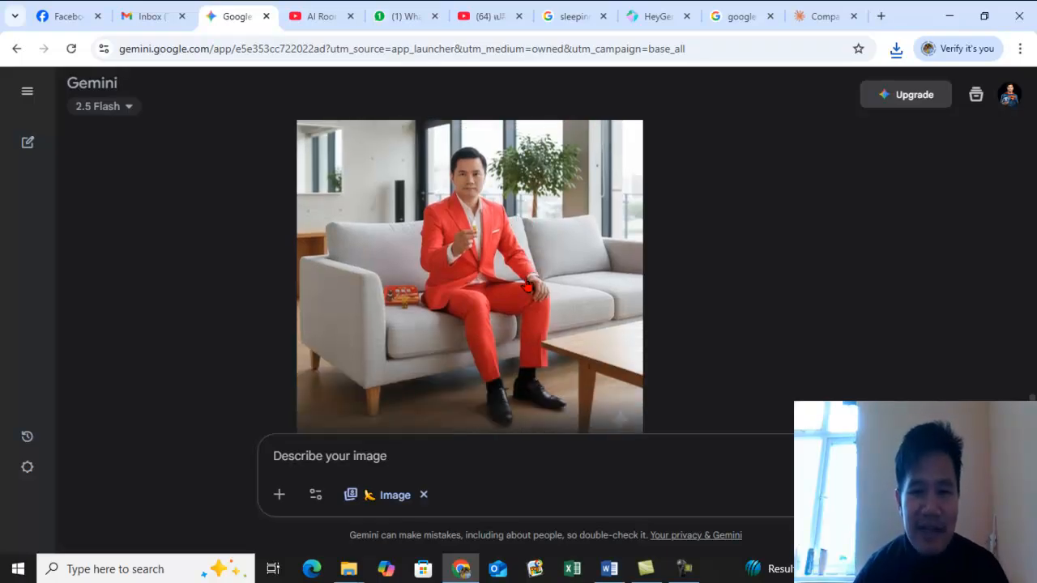
scroll(541, 263, down, 1)
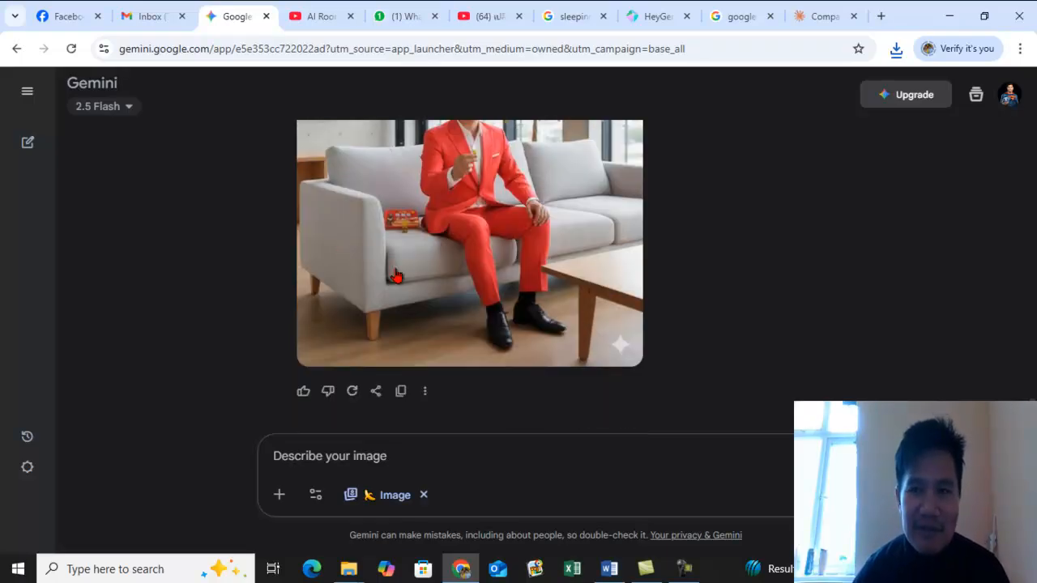
scroll(581, 273, up, 2)
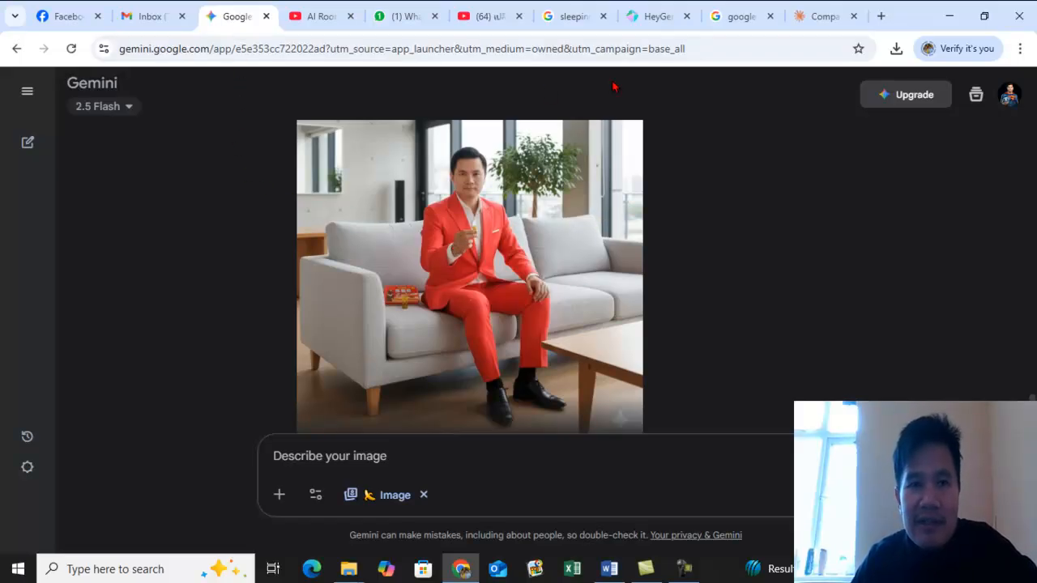
Switch to HeyGen and look over the existing avatar videos on the Projects page.
click(656, 18)
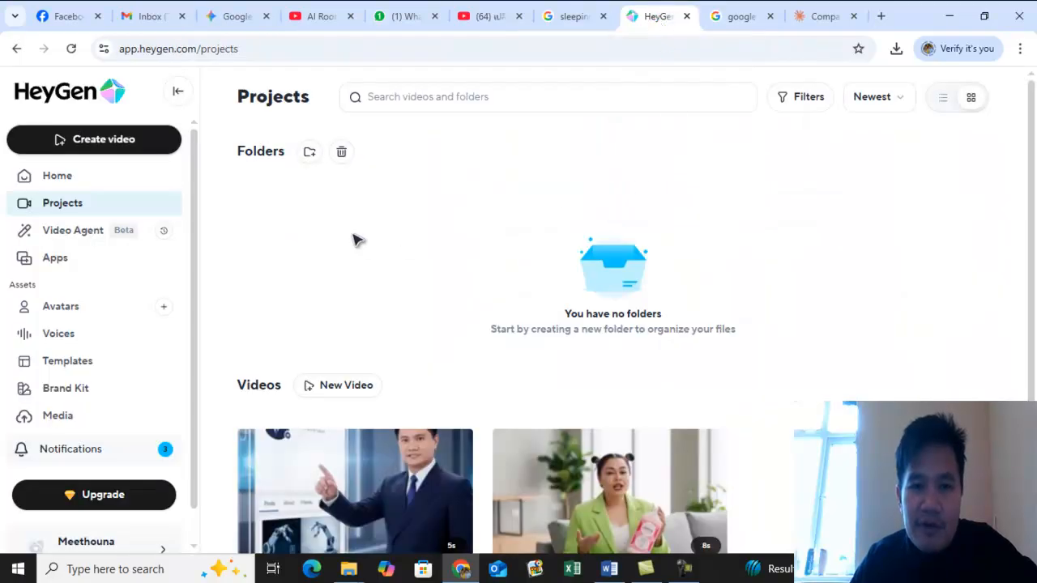
scroll(361, 233, down, 1)
scroll(365, 195, up, 1)
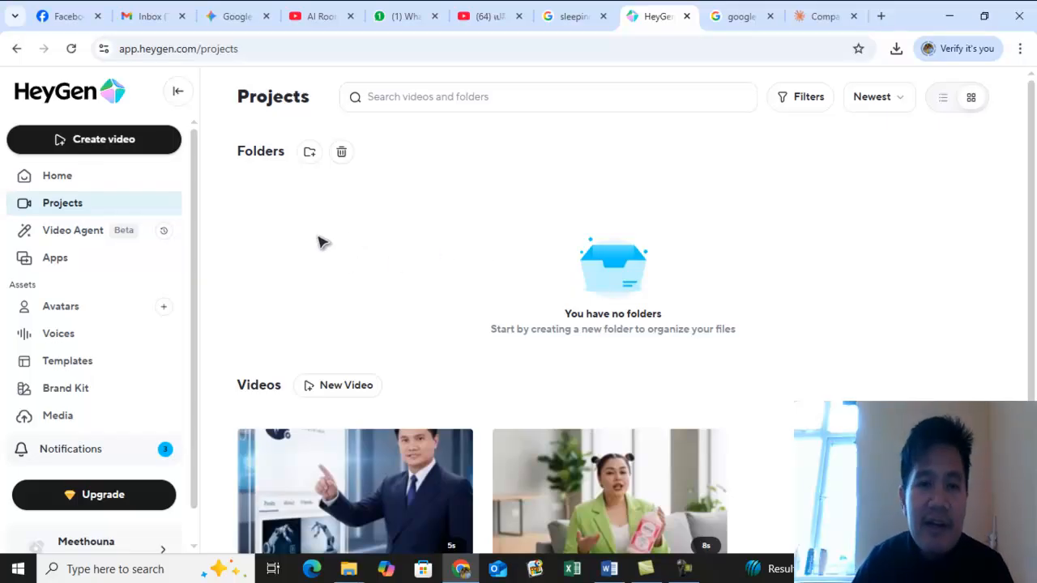
scroll(482, 215, down, 1)
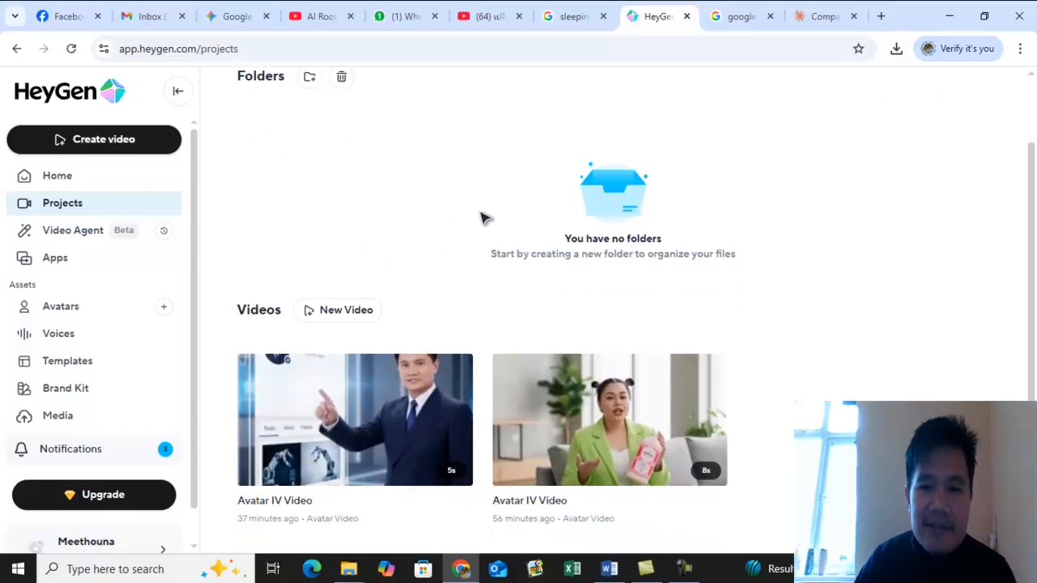
Review HeyGen's Creator, Team and Enterprise plans under yearly and monthly billing, and close the plan overview.
click(104, 510)
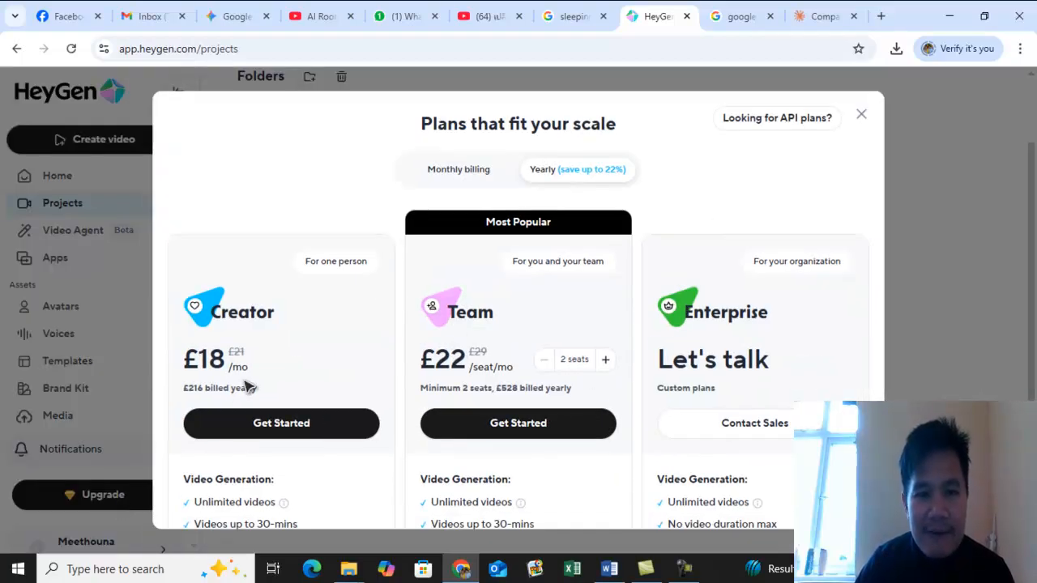
scroll(273, 375, down, 1)
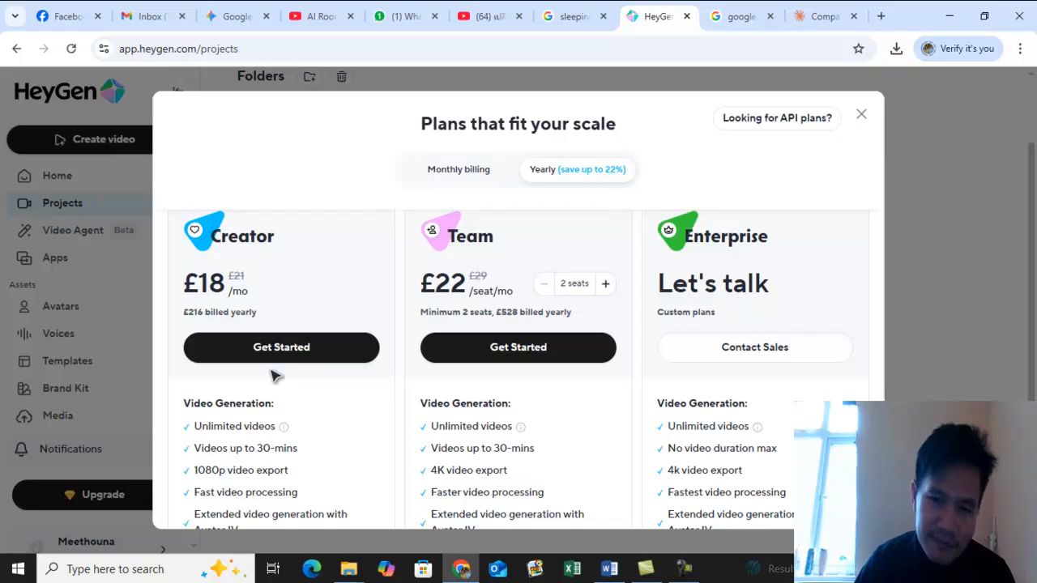
scroll(273, 374, down, 1)
scroll(273, 373, up, 2)
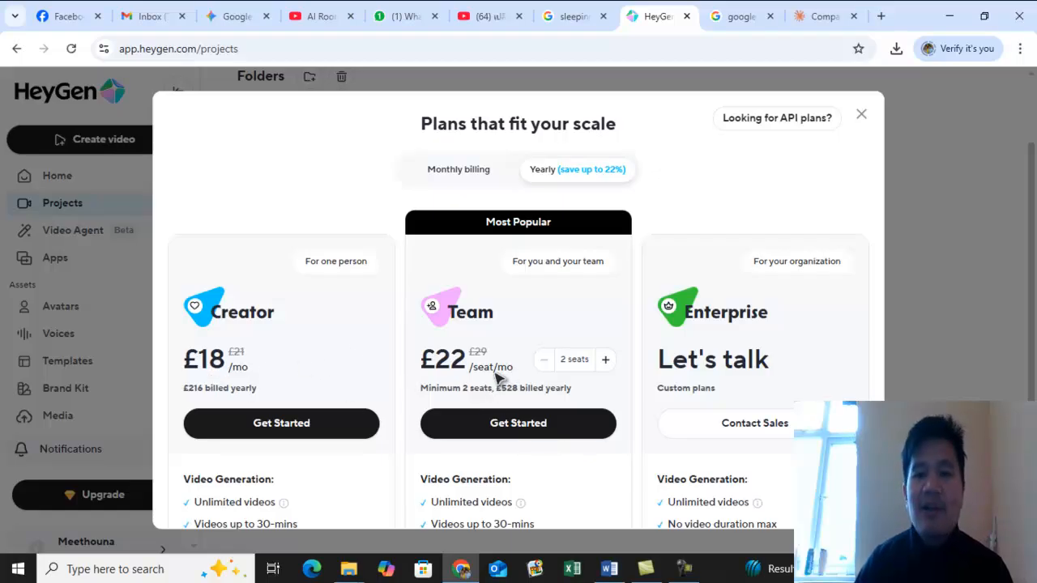
click(474, 172)
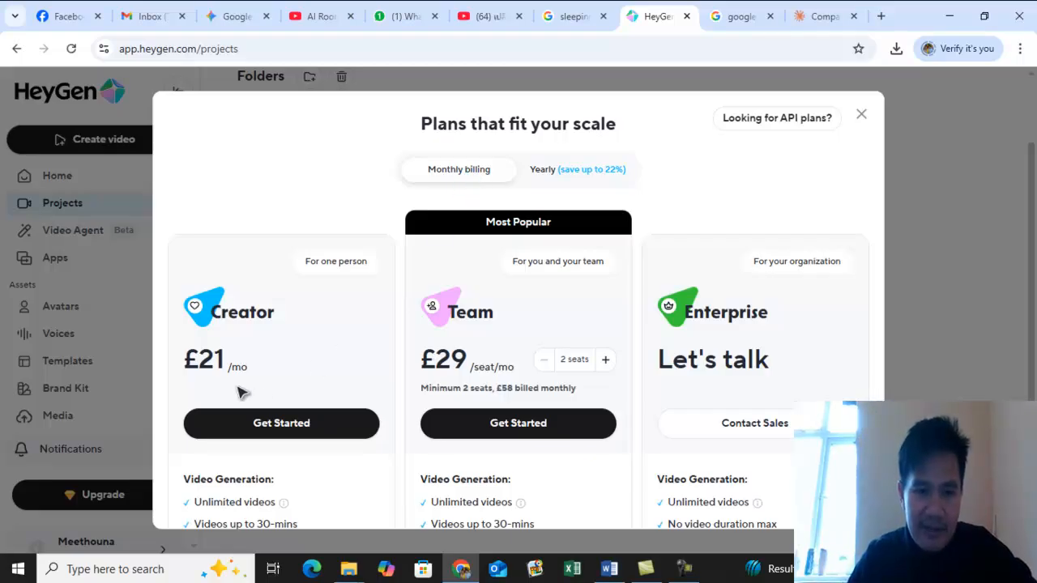
click(861, 116)
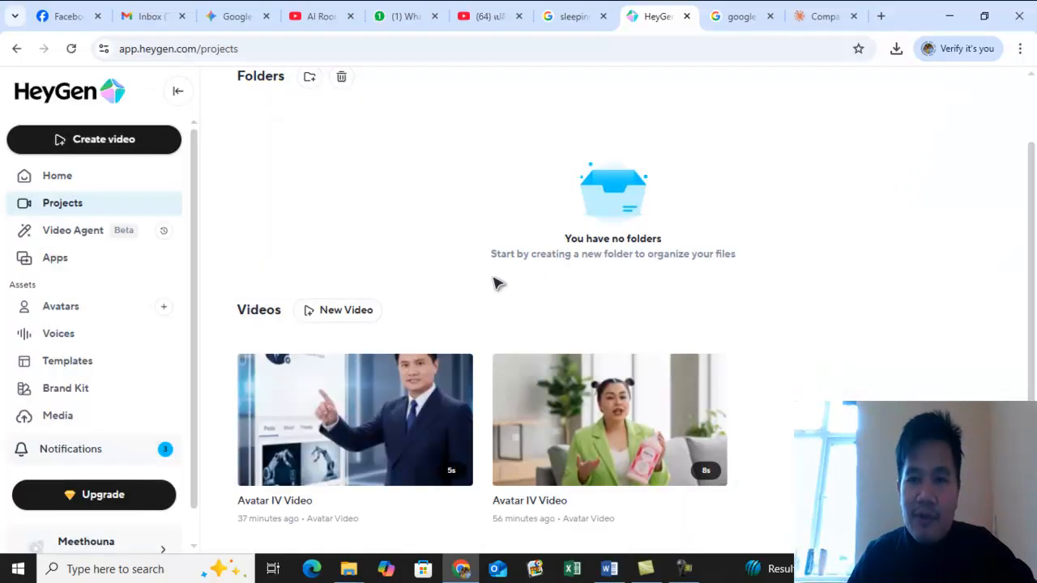
Examine the portrait and landscape options for creating a video from scratch, close them, and look over the site's navigation sections.
click(711, 365)
click(316, 297)
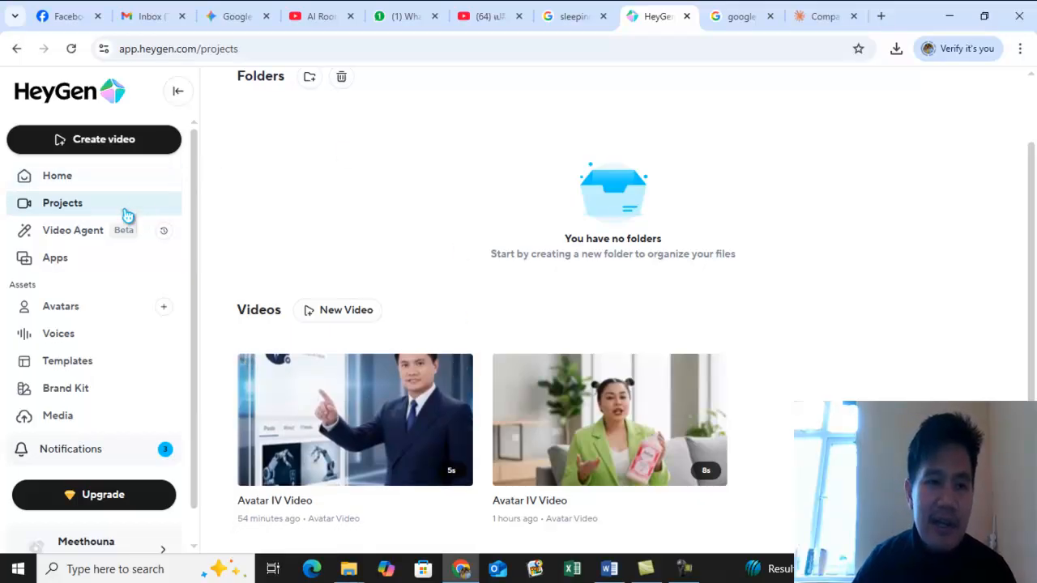
click(118, 146)
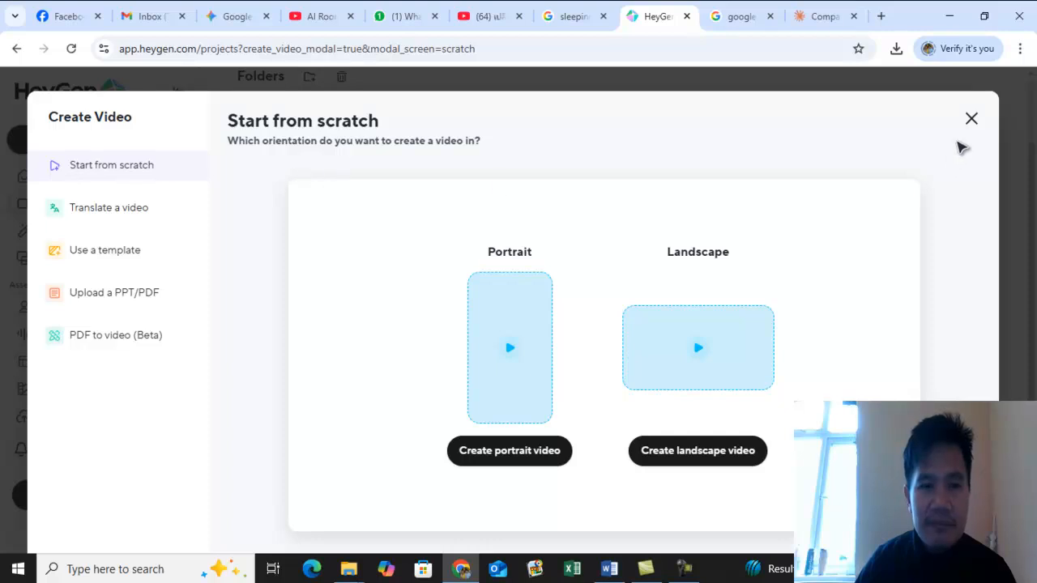
click(971, 119)
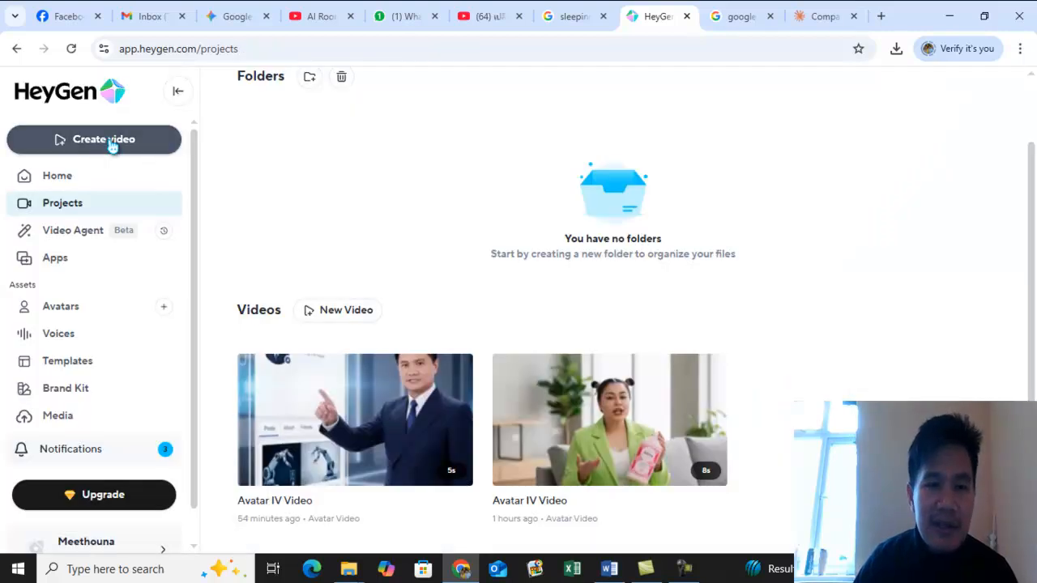
scroll(132, 296, down, 1)
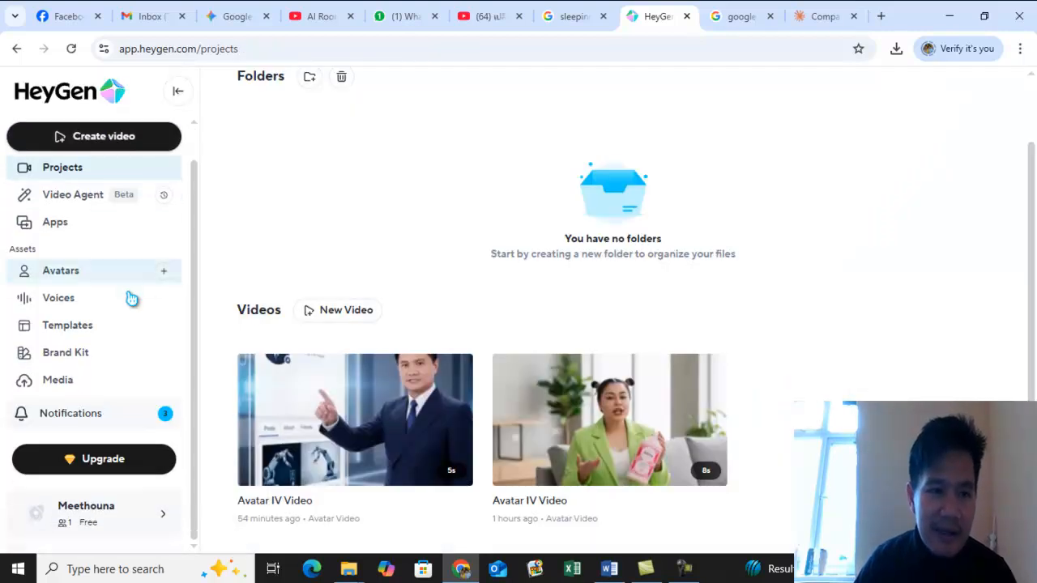
scroll(166, 169, up, 1)
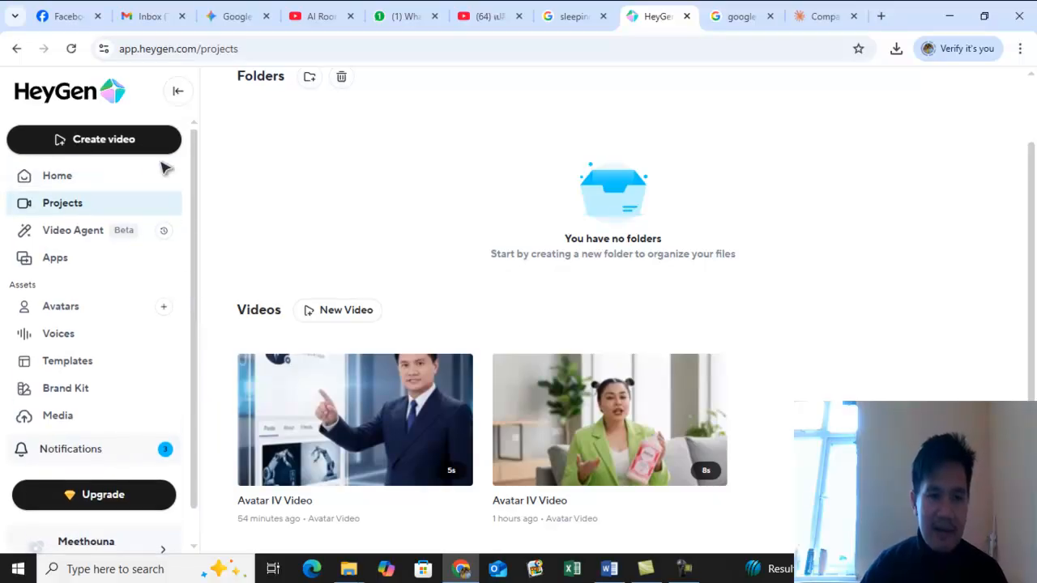
click(177, 91)
click(24, 92)
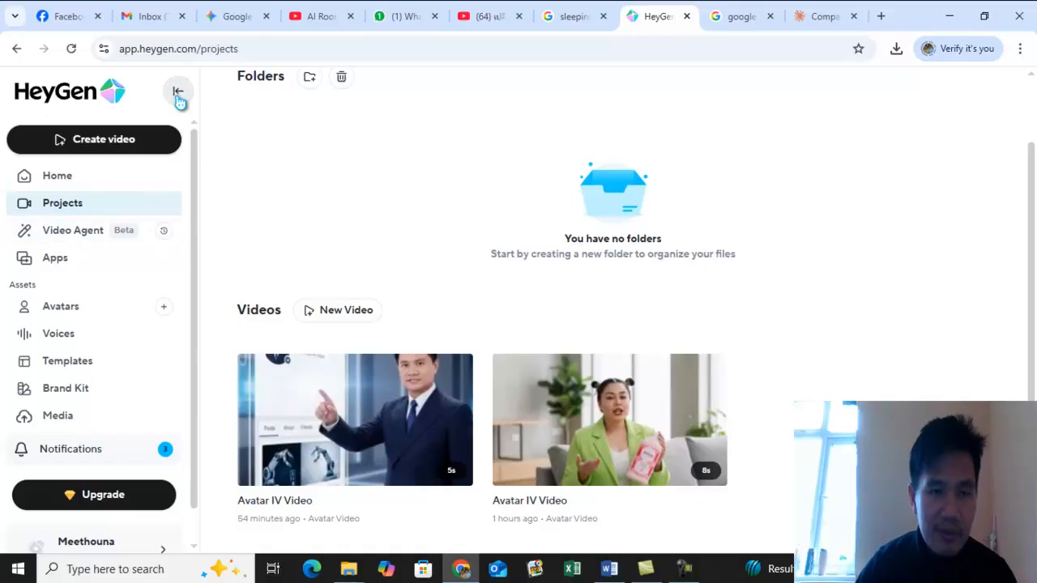
Go to the HeyGen home page and open the Photo to Video creator for an Avatar IV talking video.
click(61, 183)
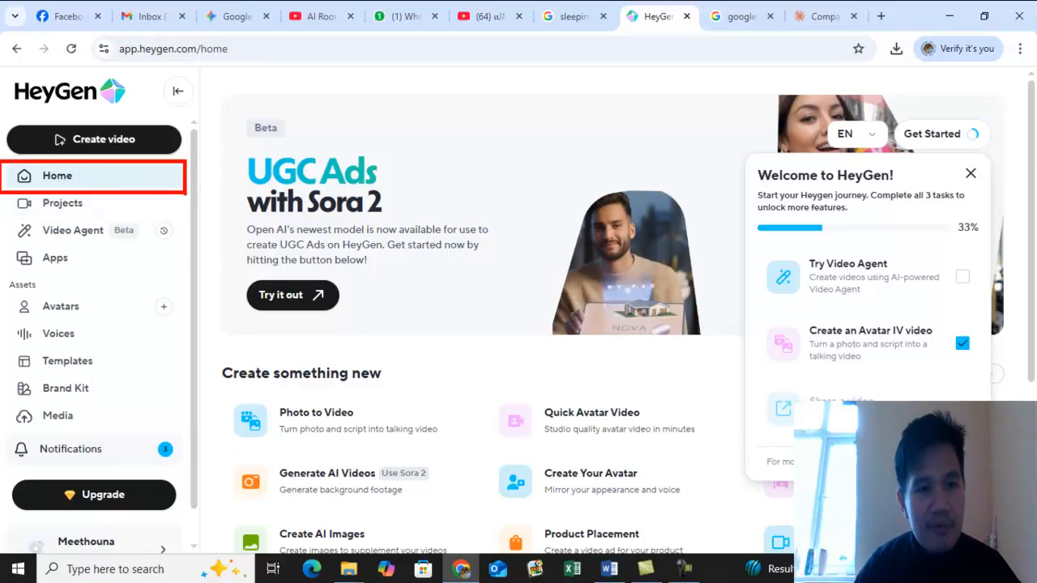
click(345, 431)
drag(616, 118, 608, 51)
click(677, 125)
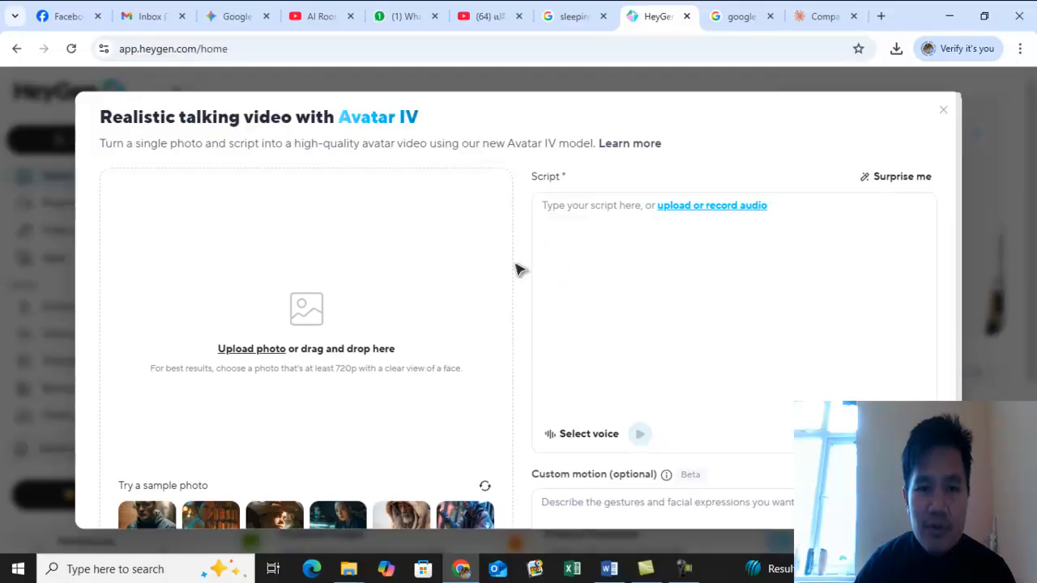
scroll(305, 268, down, 2)
scroll(405, 259, up, 2)
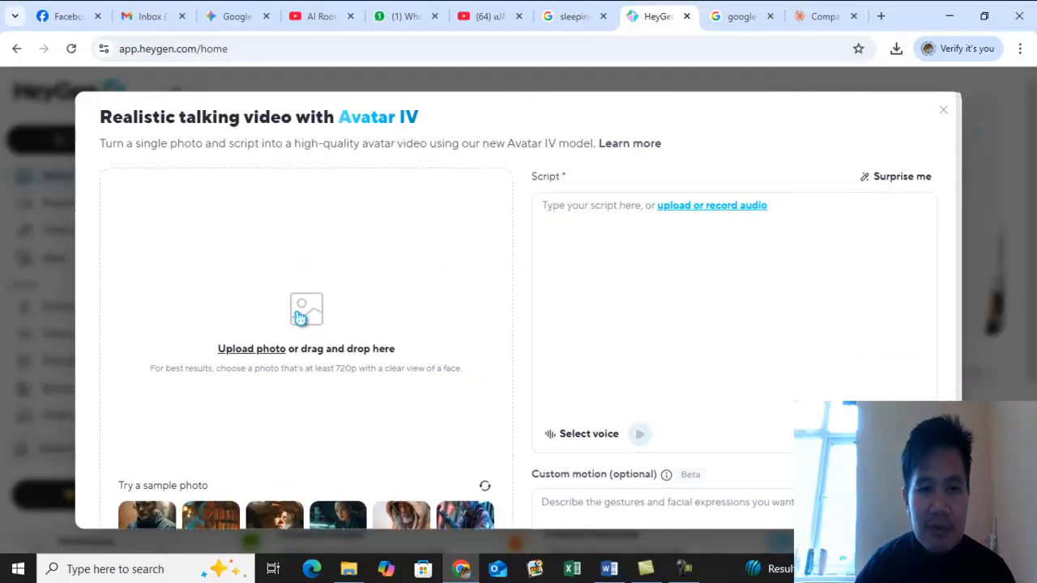
drag(154, 235, 469, 407)
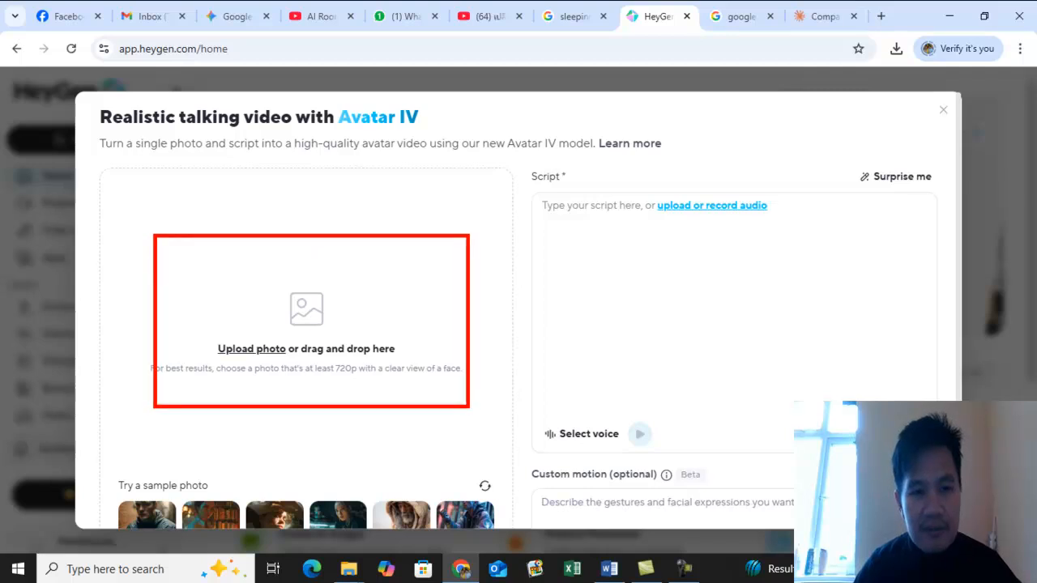
Open the photo upload and search the Picture folder's product and Design subfolders for the avatar photo.
click(273, 353)
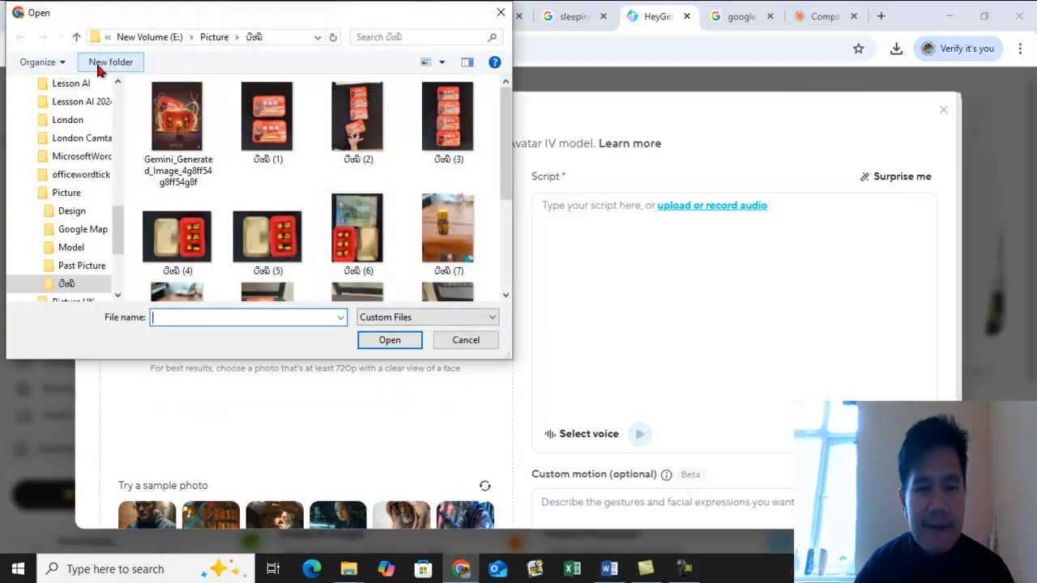
click(214, 37)
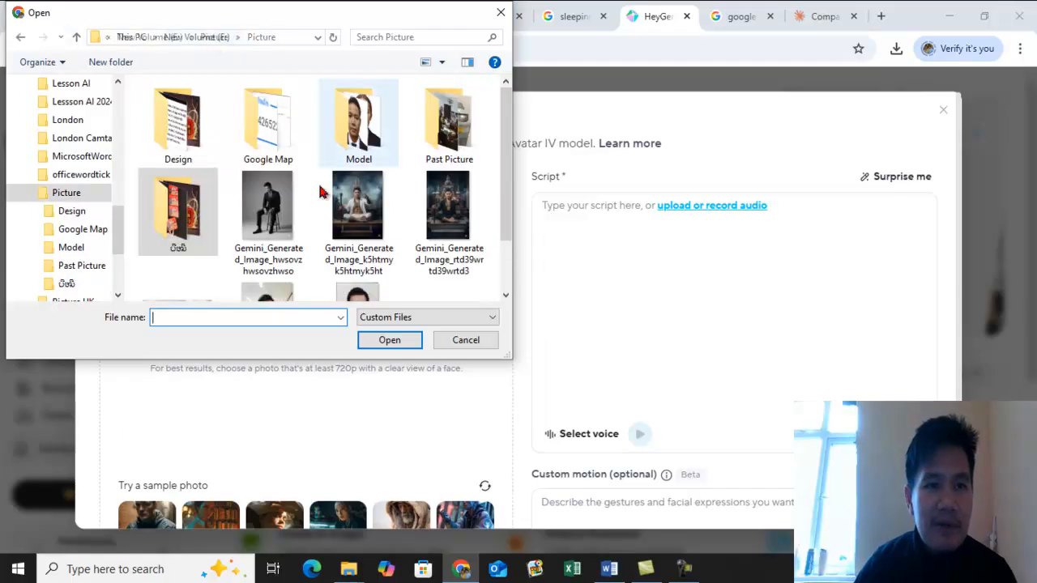
double_click(202, 209)
scroll(397, 209, down, 3)
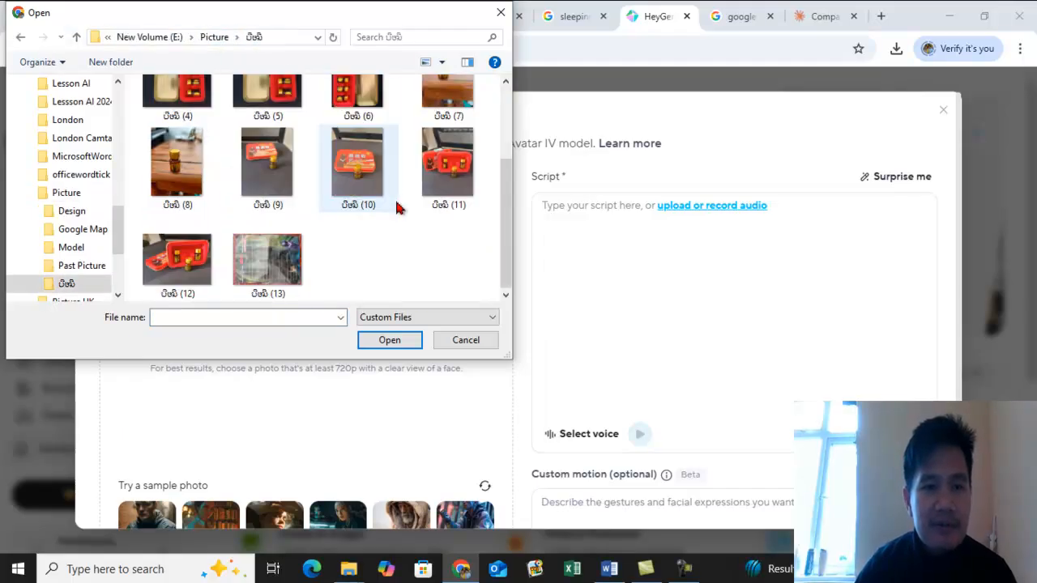
scroll(396, 209, up, 3)
click(21, 36)
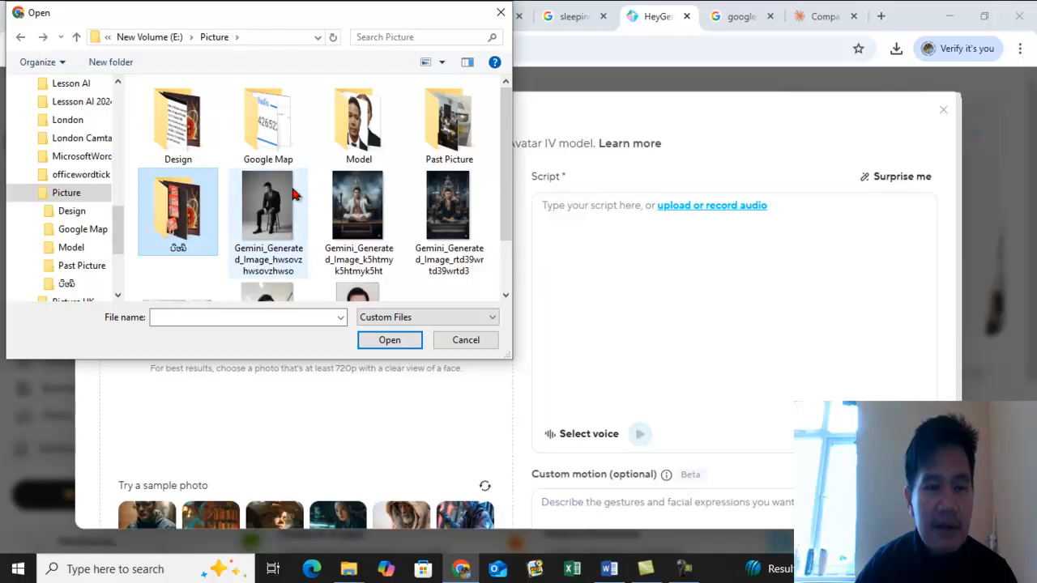
double_click(178, 121)
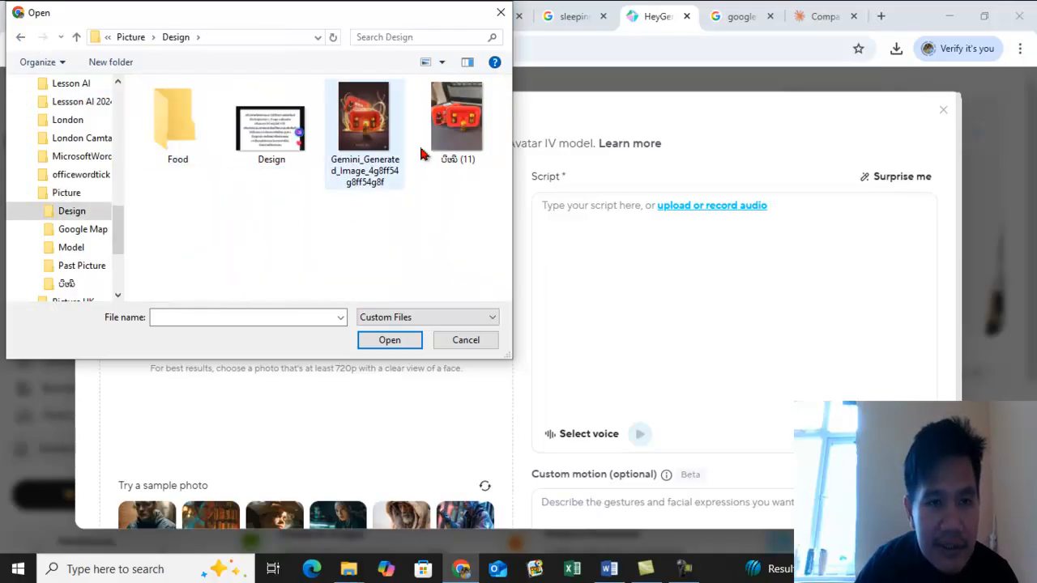
click(21, 36)
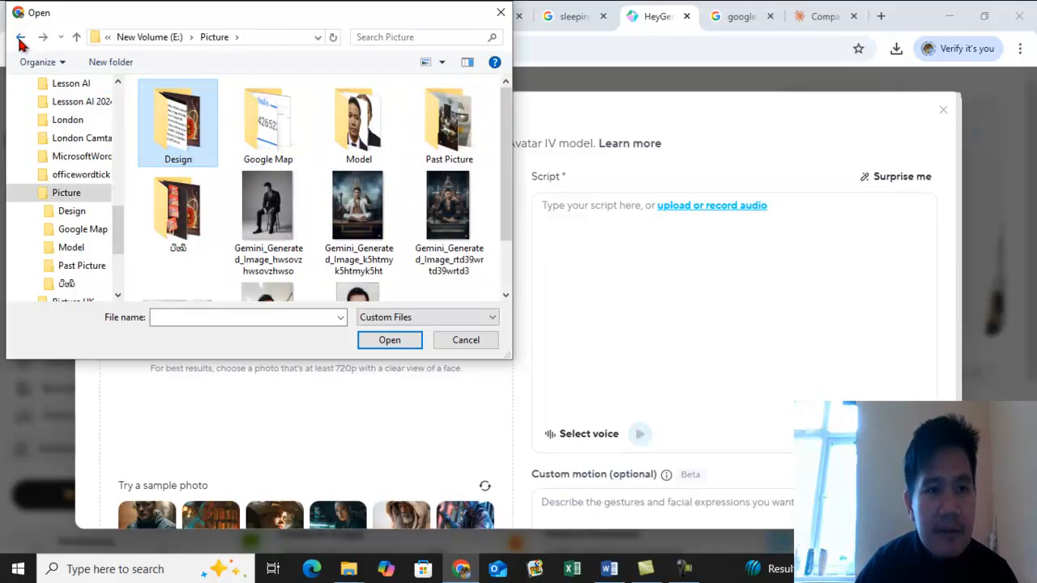
click(20, 37)
scroll(283, 223, down, 3)
scroll(283, 225, up, 3)
scroll(283, 227, down, 1)
scroll(284, 229, down, 1)
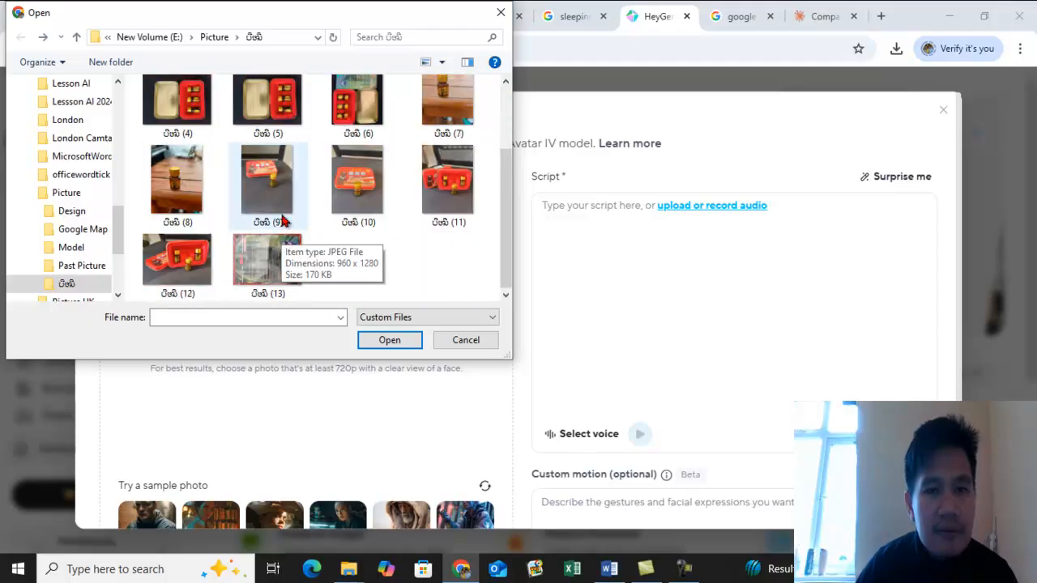
Upload the "Brand Bimee" image from the UK > Design folder on drive E: as the avatar photo.
click(144, 43)
scroll(209, 220, down, 4)
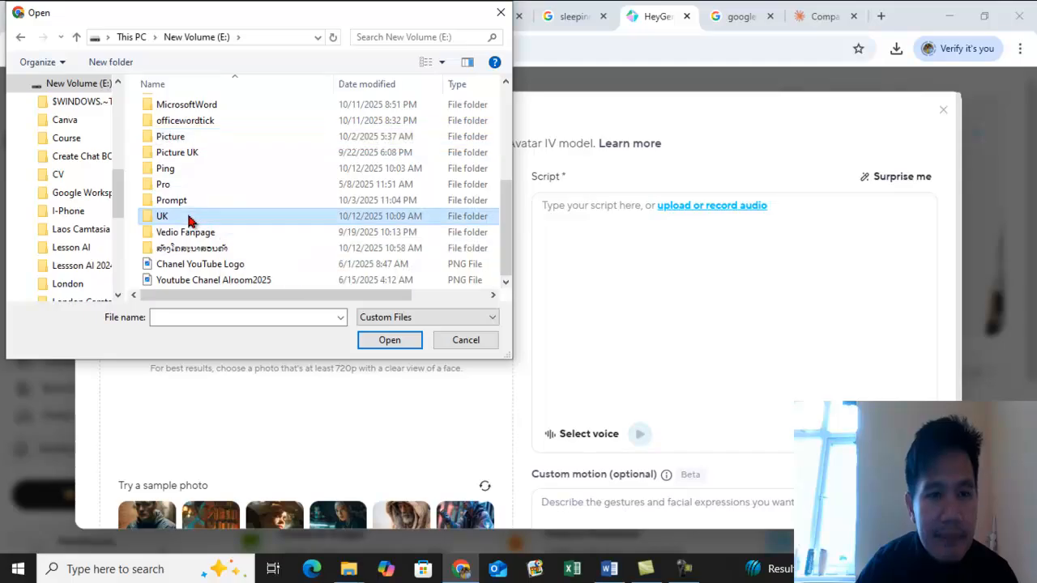
double_click(188, 217)
double_click(188, 140)
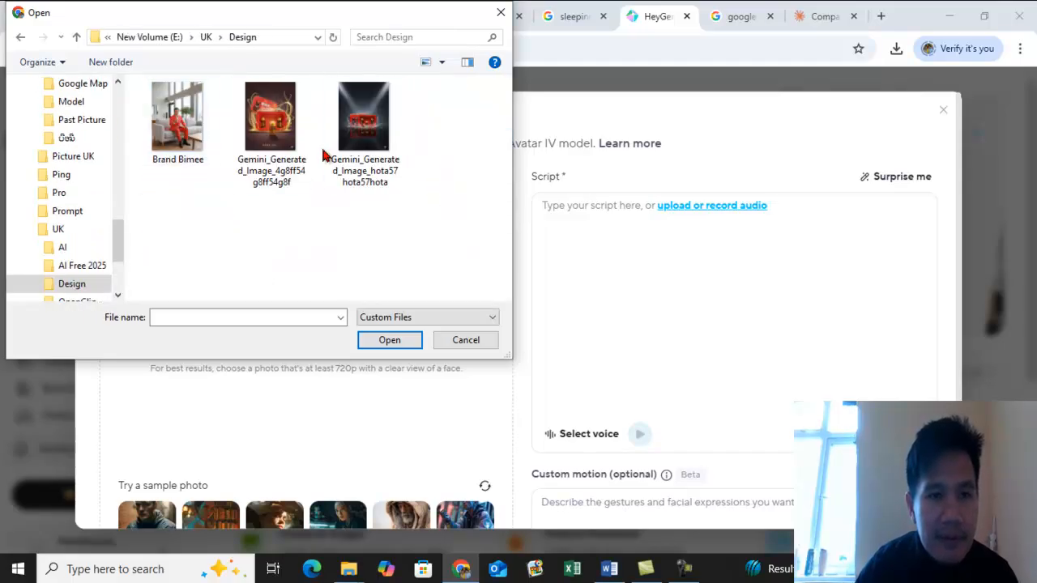
click(193, 121)
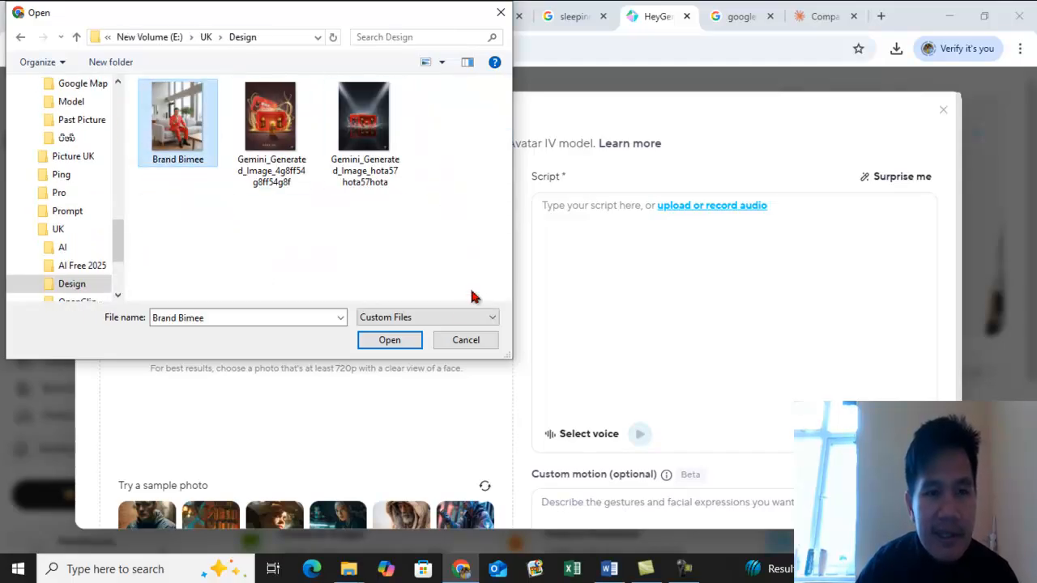
click(390, 340)
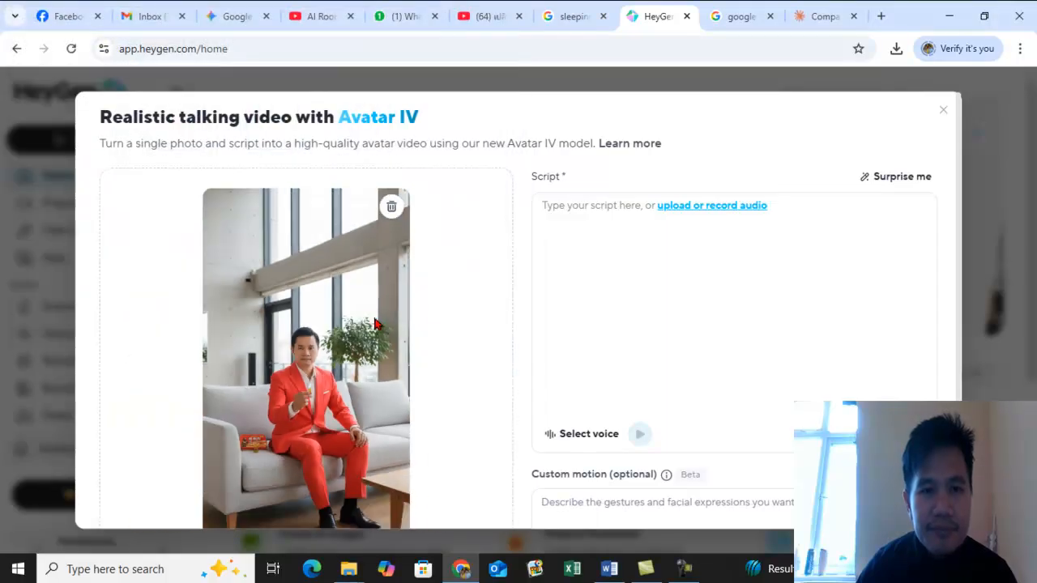
scroll(437, 300, down, 3)
scroll(436, 308, up, 2)
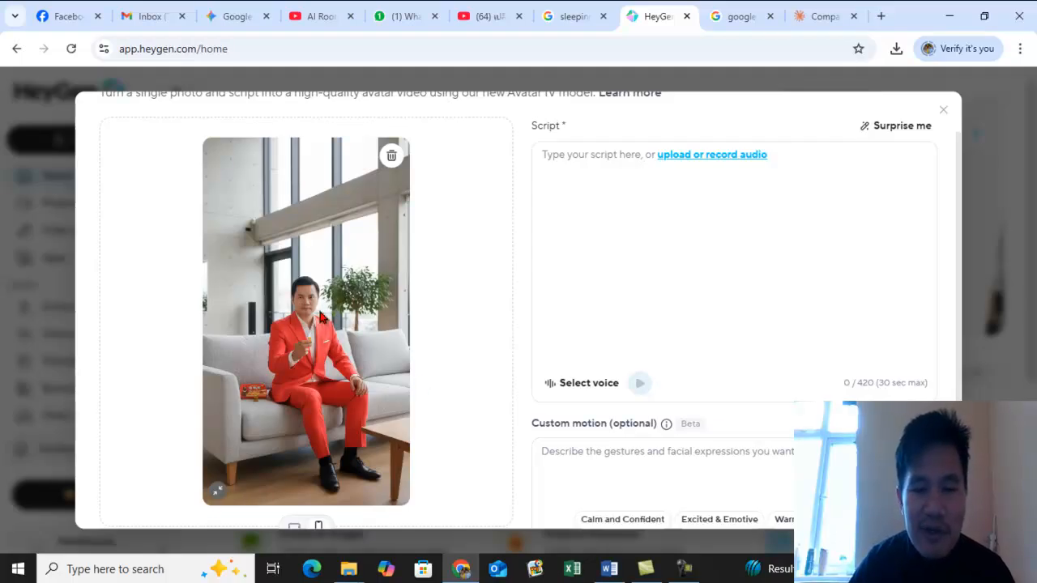
Open the audio options for the avatar's script and compare uploading an audio file with recording a clip.
click(652, 186)
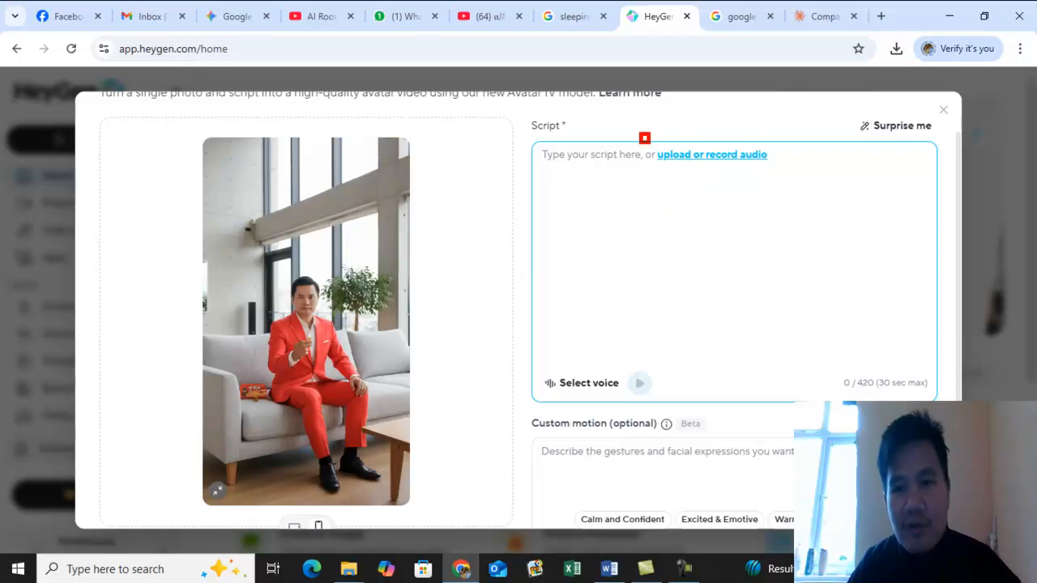
click(713, 155)
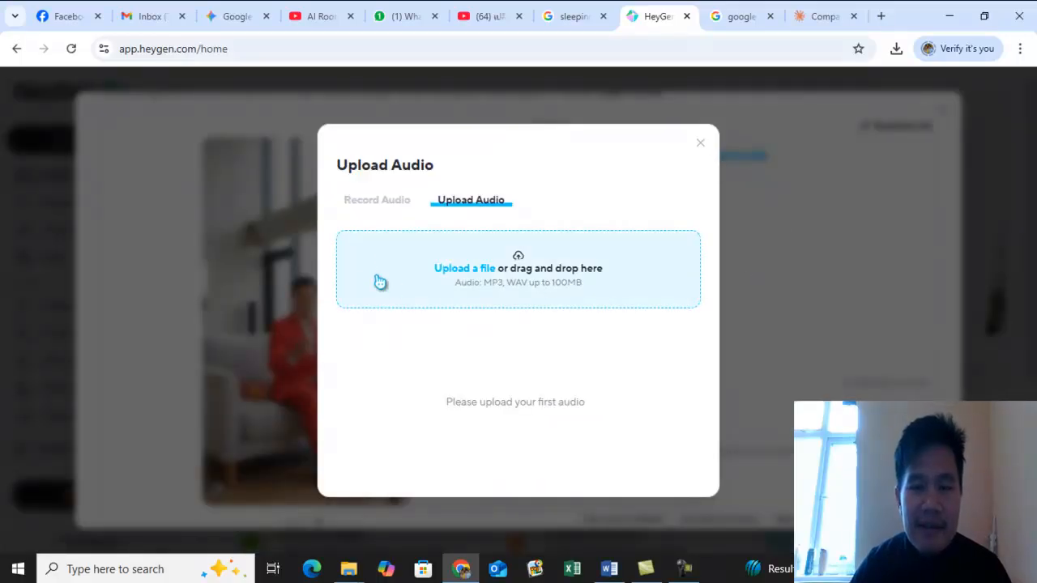
click(372, 202)
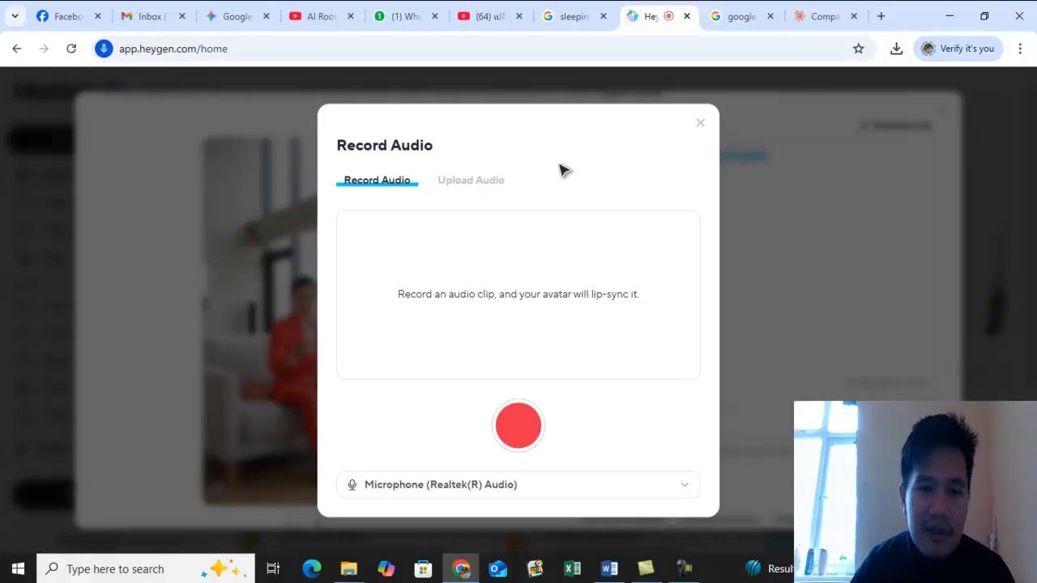
click(476, 191)
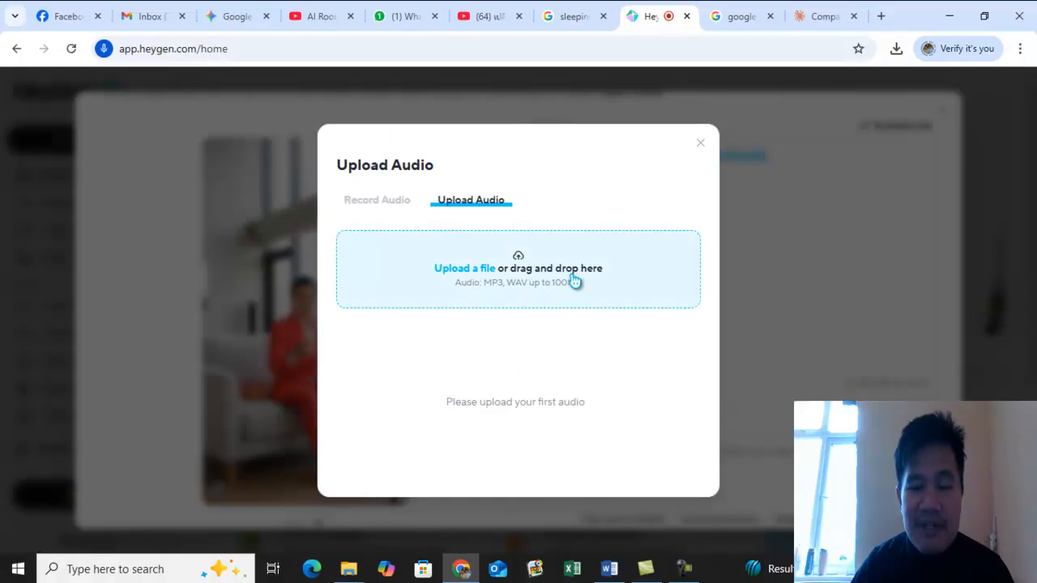
click(378, 205)
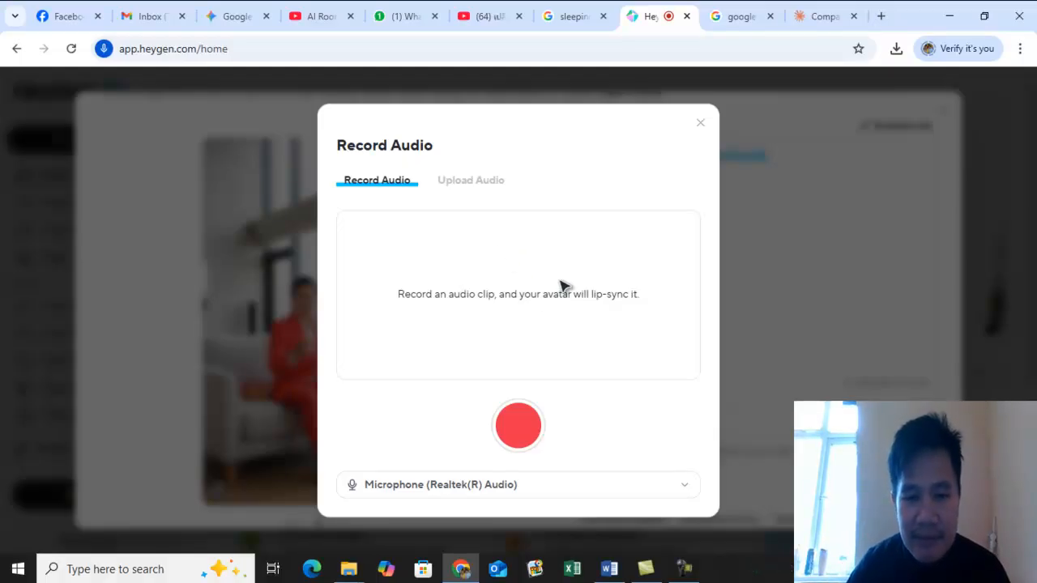
Record a voice clip of about 21 seconds for the avatar, play it back and discard it.
click(527, 440)
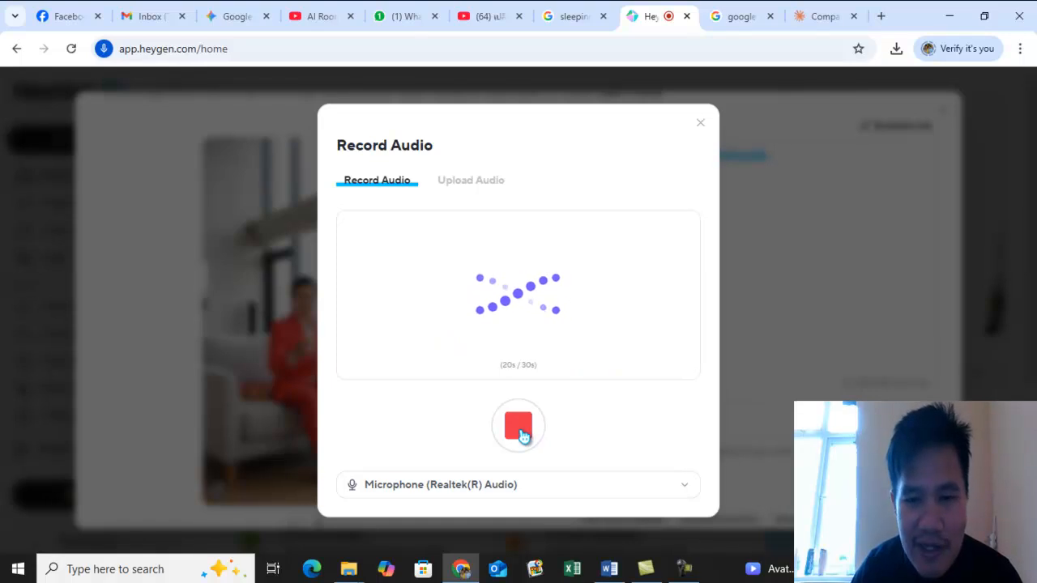
click(522, 436)
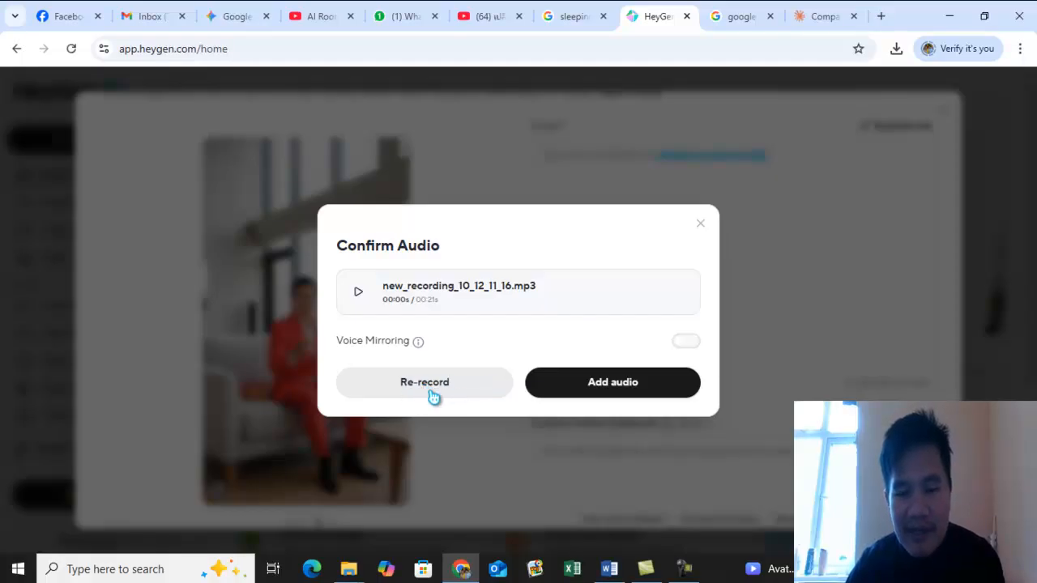
click(358, 291)
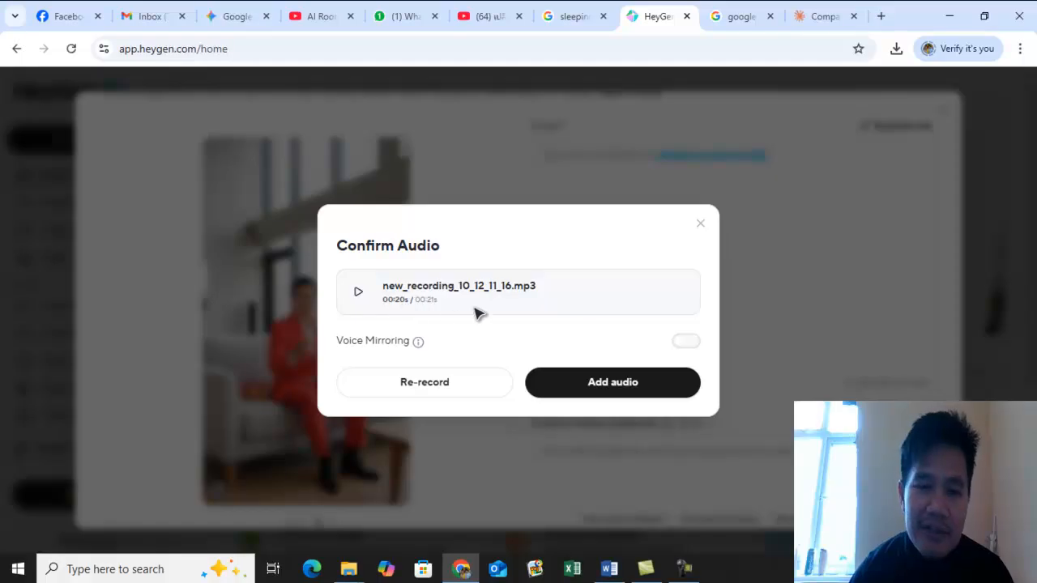
click(701, 231)
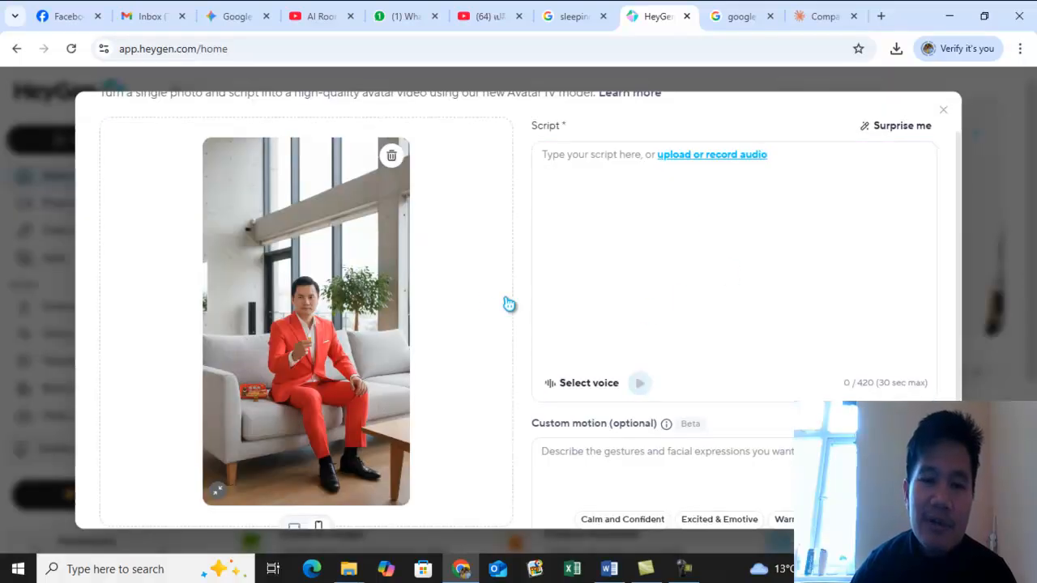
Record a voice clip of about 10 seconds for the avatar's script with the Realtek microphone and discard it.
scroll(494, 283, up, 1)
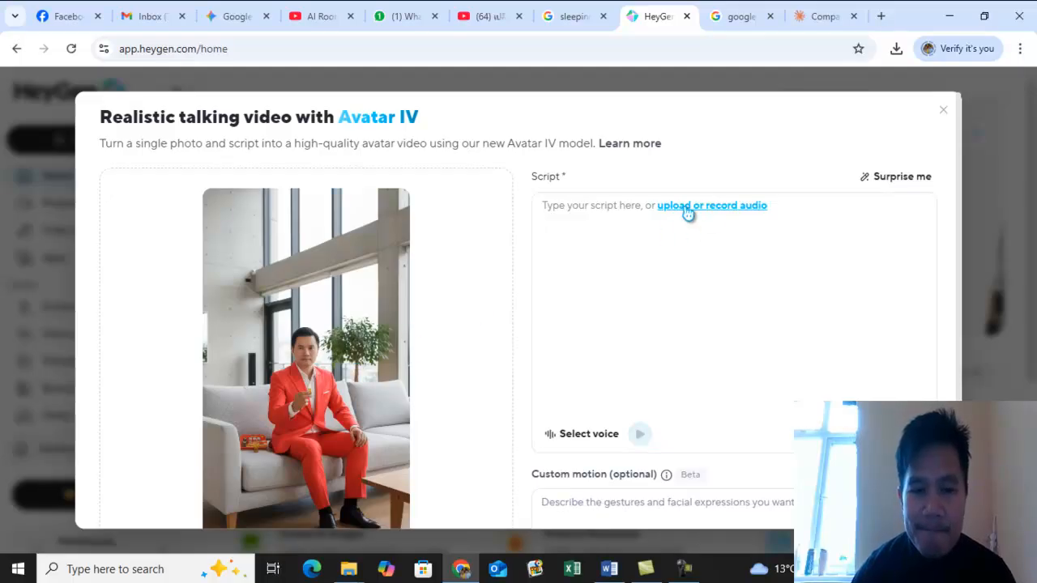
click(687, 207)
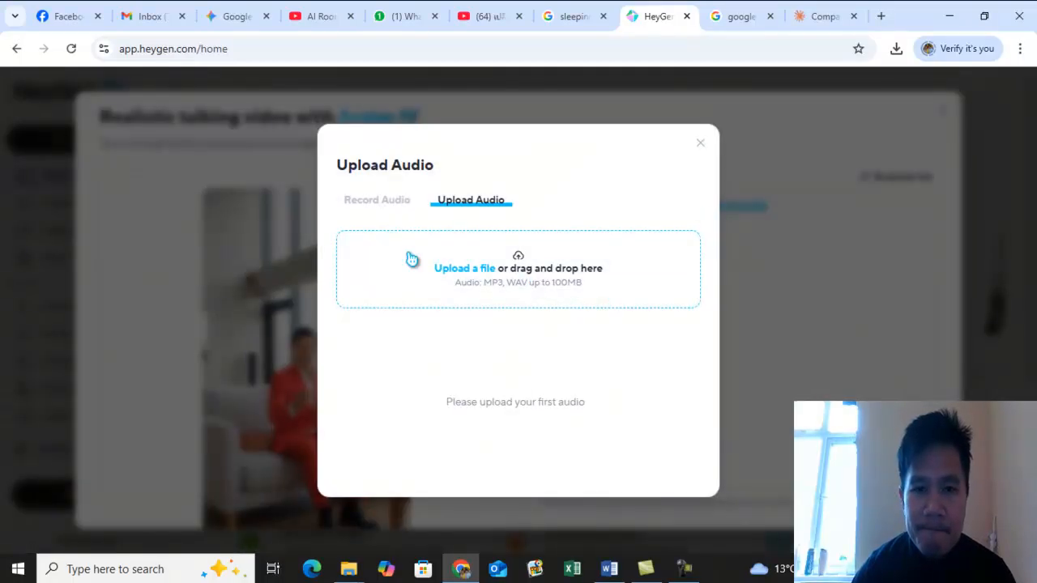
click(372, 205)
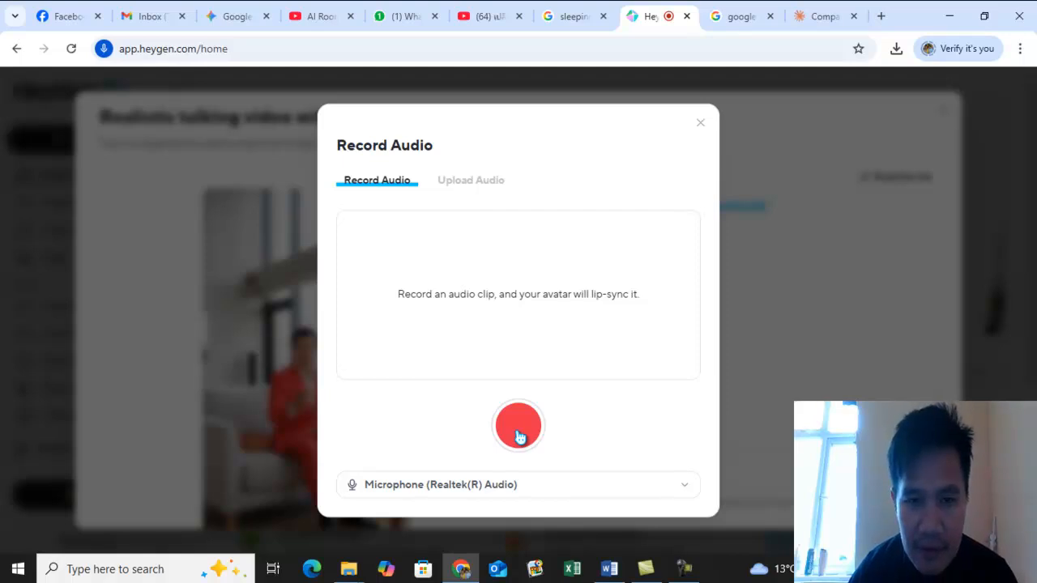
click(518, 429)
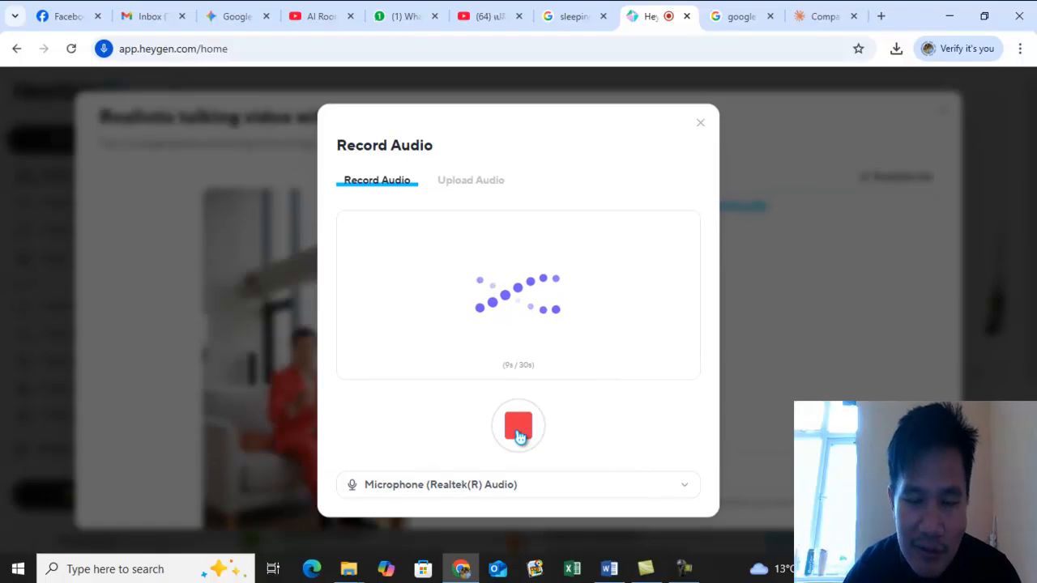
click(518, 426)
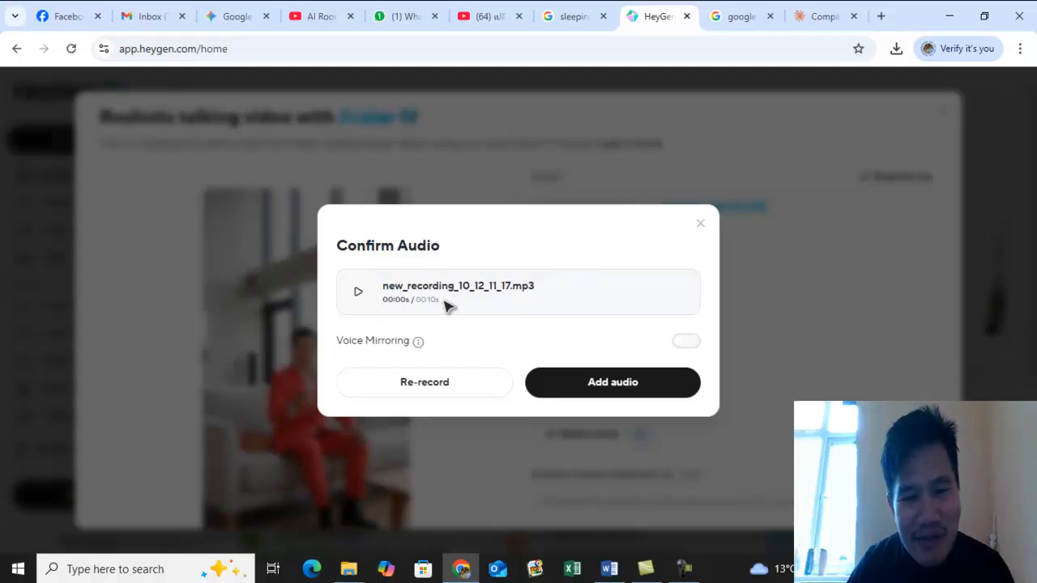
click(702, 228)
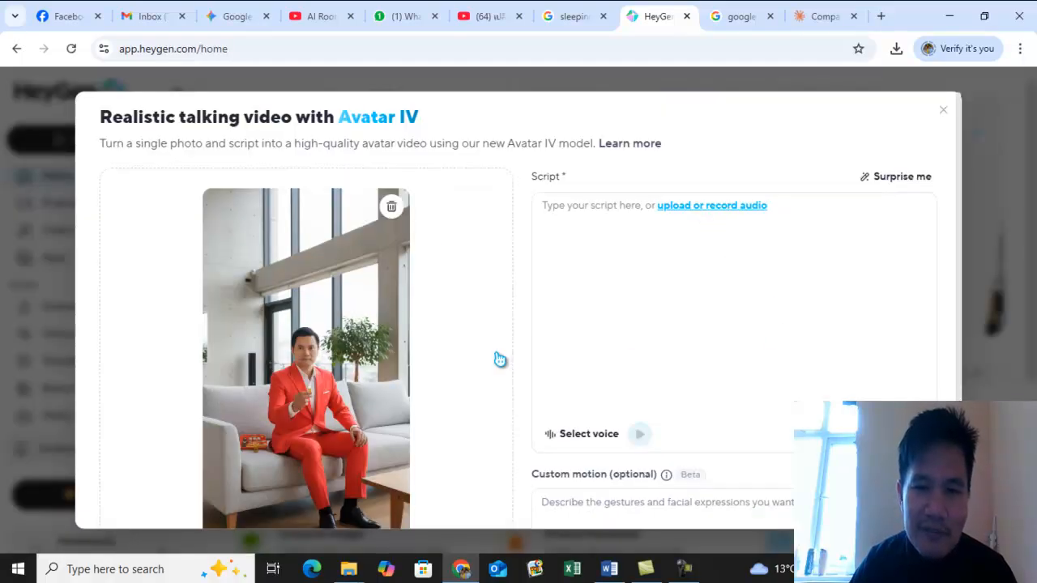
scroll(378, 360, down, 1)
scroll(379, 359, up, 1)
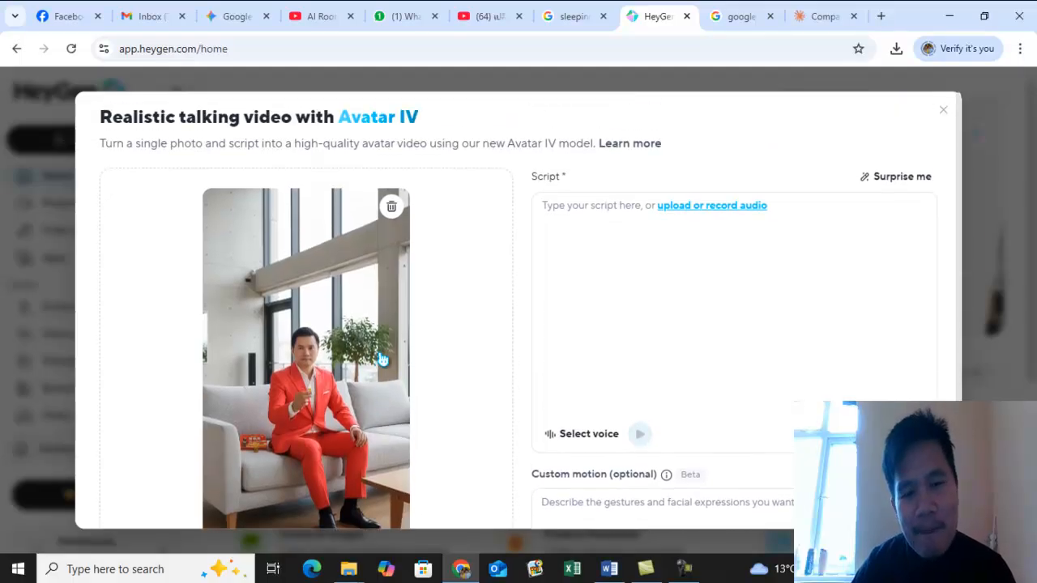
scroll(385, 353, down, 1)
scroll(387, 350, up, 1)
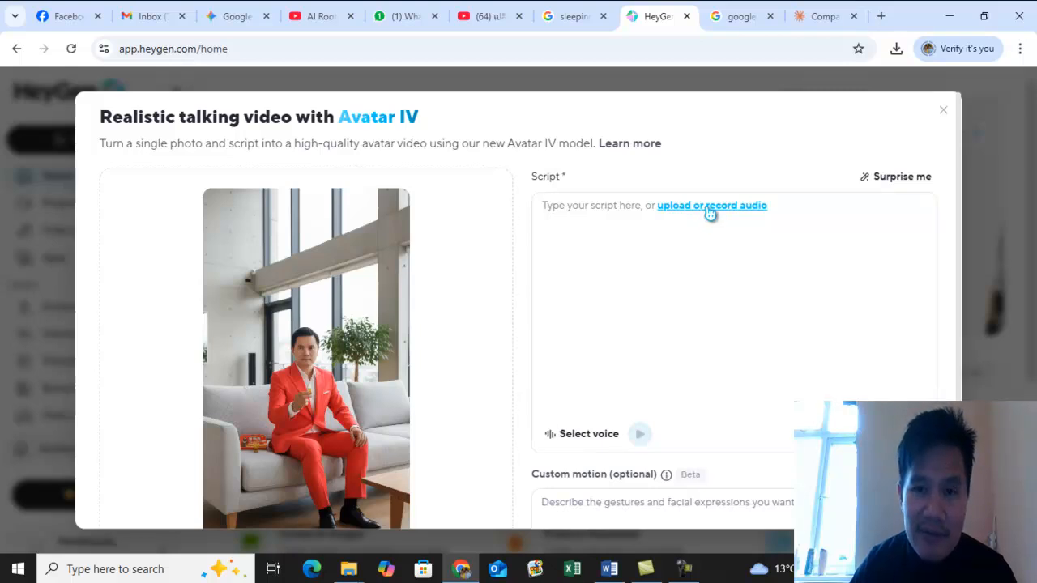
click(710, 207)
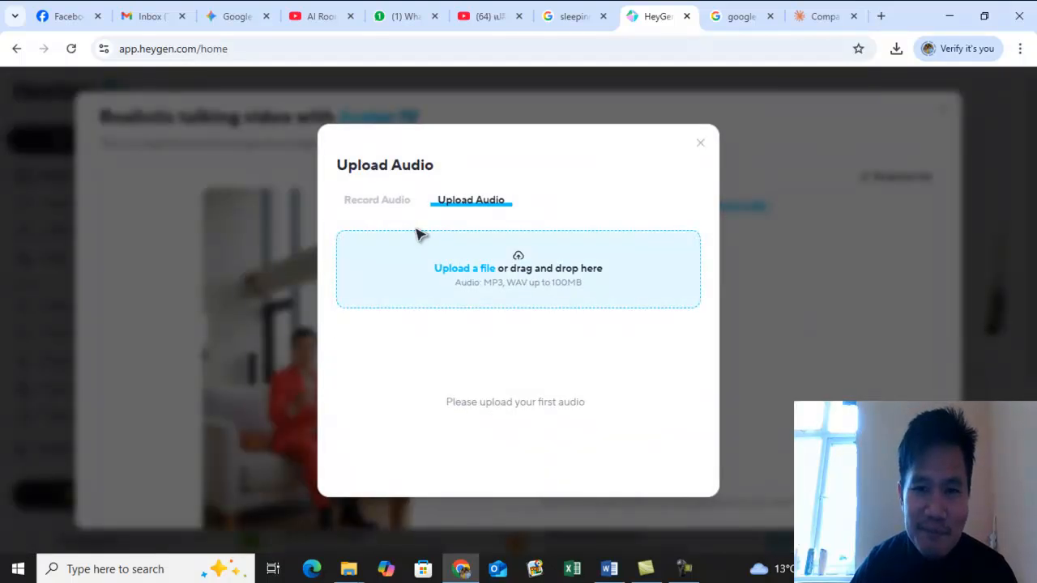
click(701, 144)
drag(640, 196, 788, 222)
key(Escape)
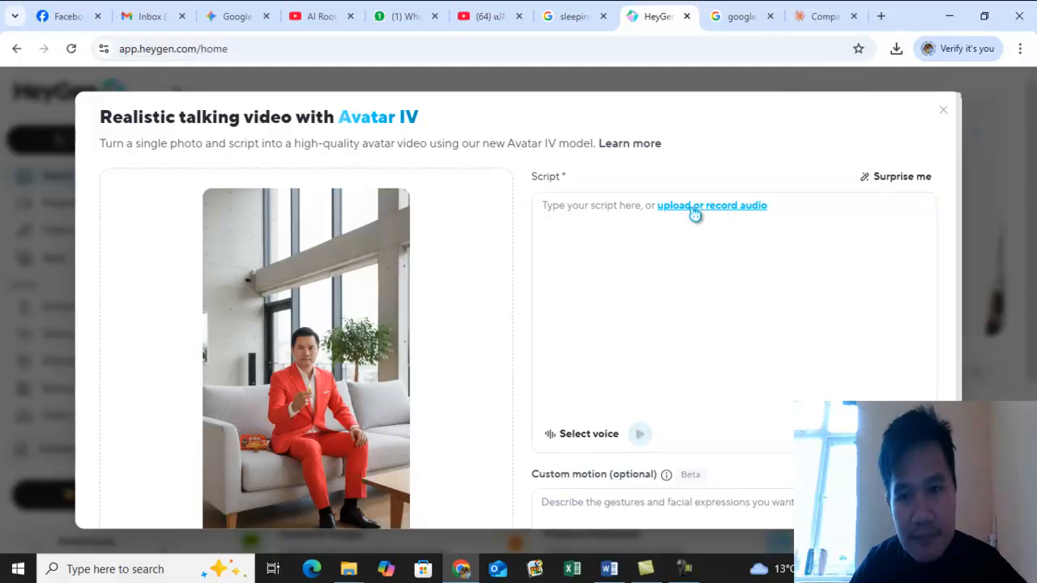
Record a voice clip of about 11 seconds, play it back and add it as the avatar's script audio.
click(695, 210)
click(379, 205)
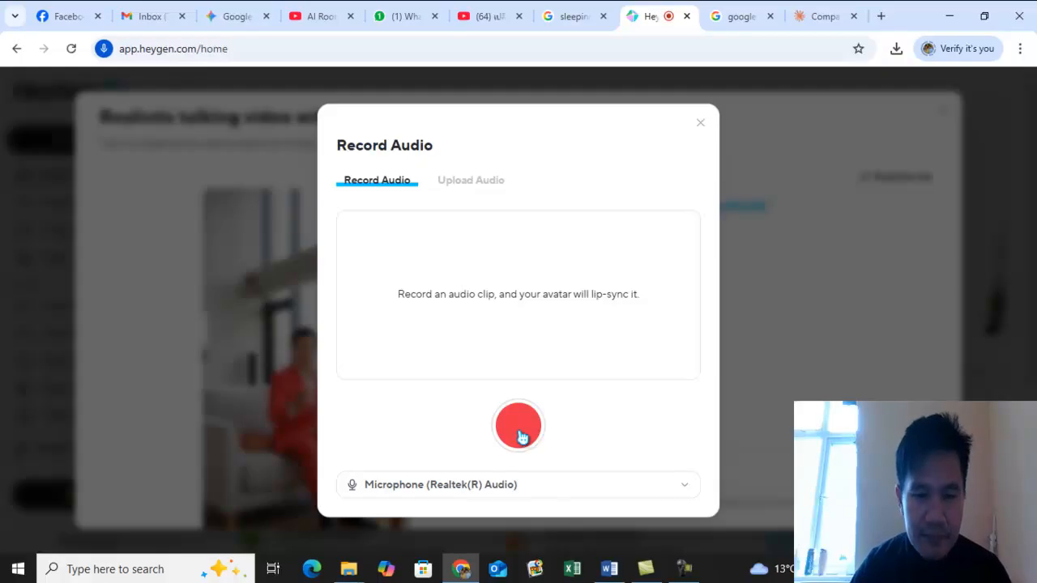
click(520, 436)
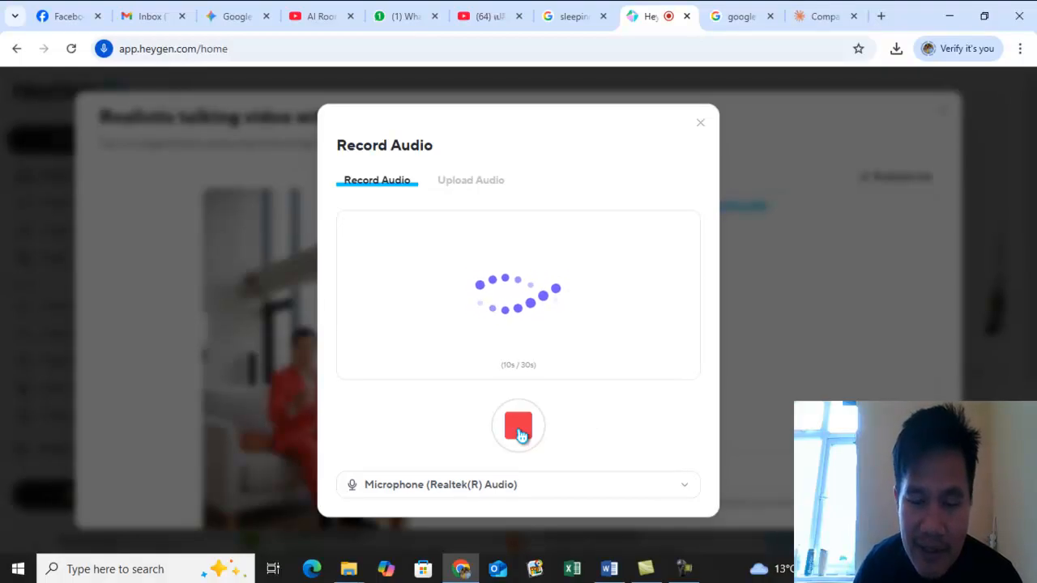
click(519, 428)
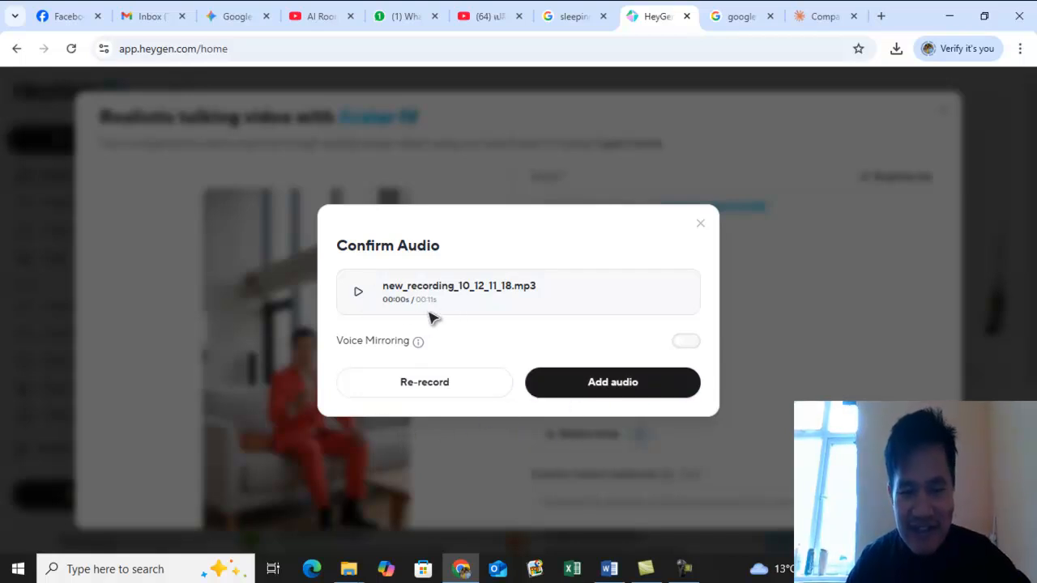
click(360, 293)
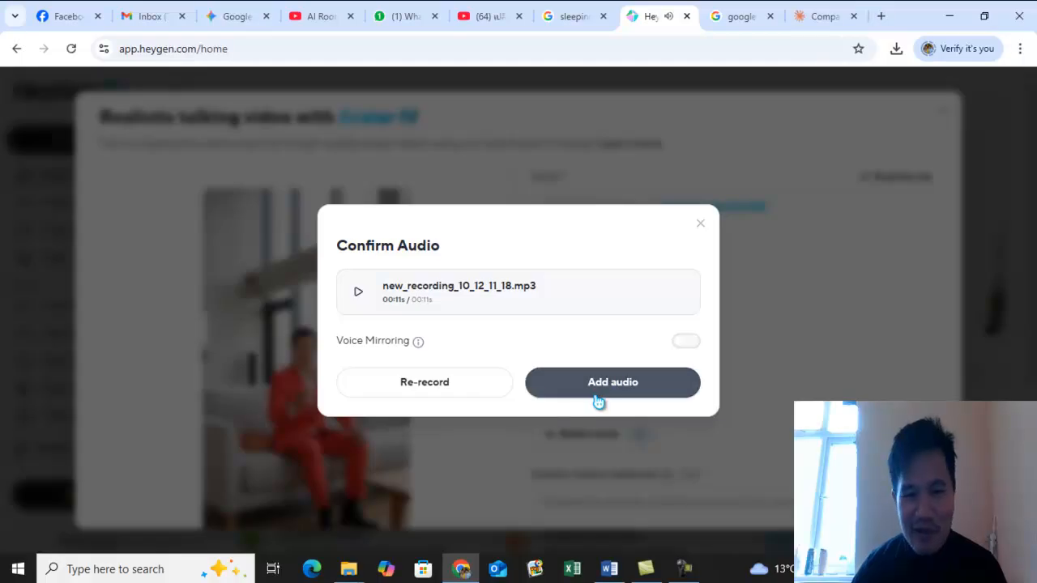
click(635, 391)
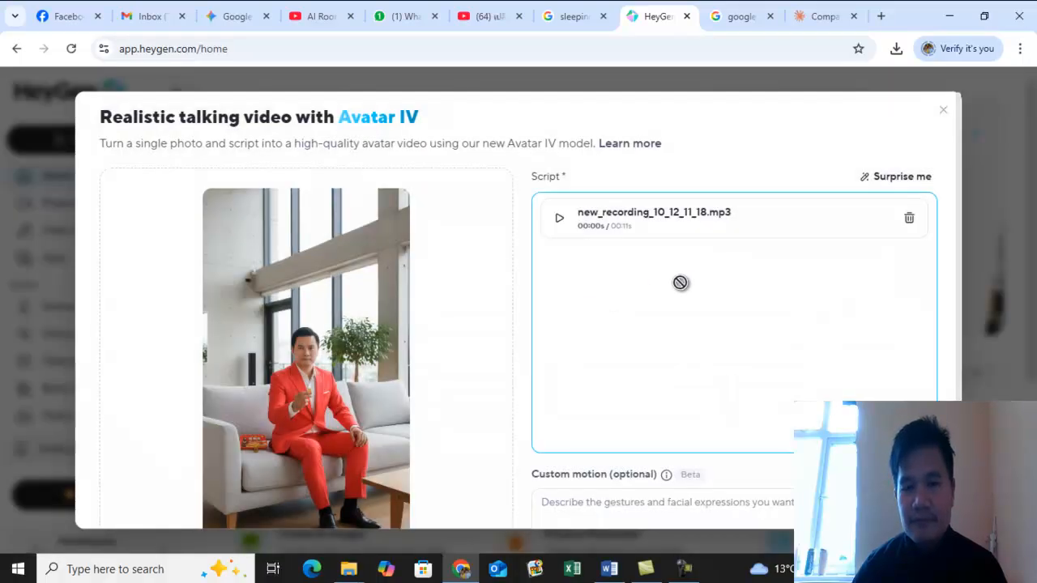
Enter the custom motion "move hand and show product the right hand" for the avatar.
scroll(669, 381, down, 1)
scroll(667, 391, down, 3)
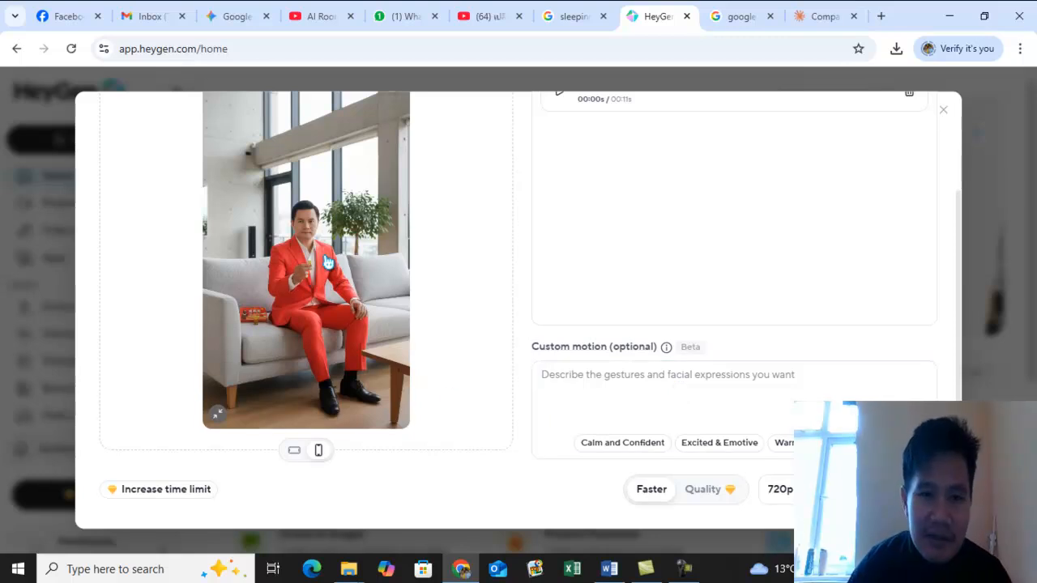
click(571, 378)
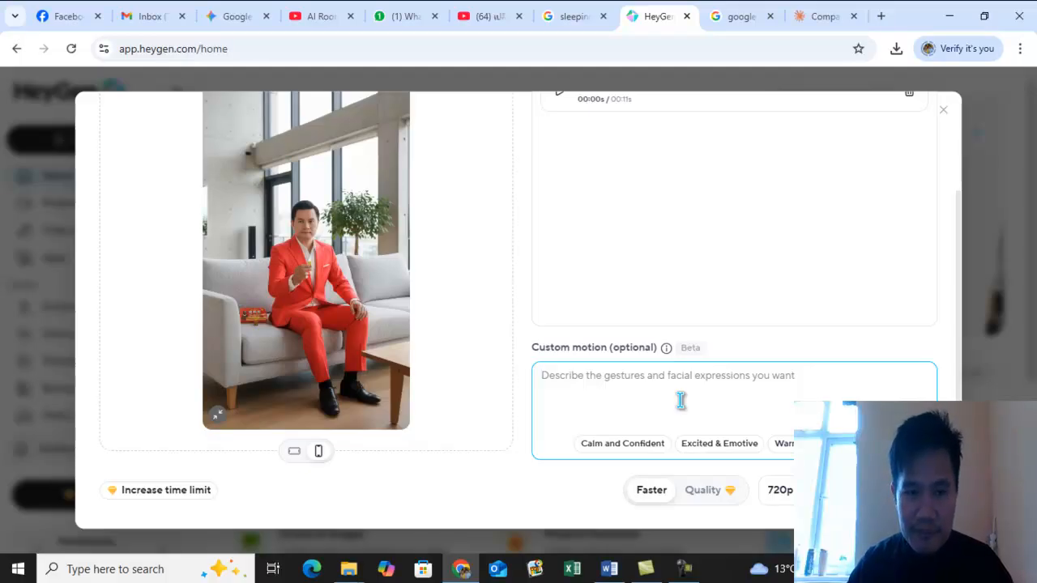
text(mo)
text(ve ha)
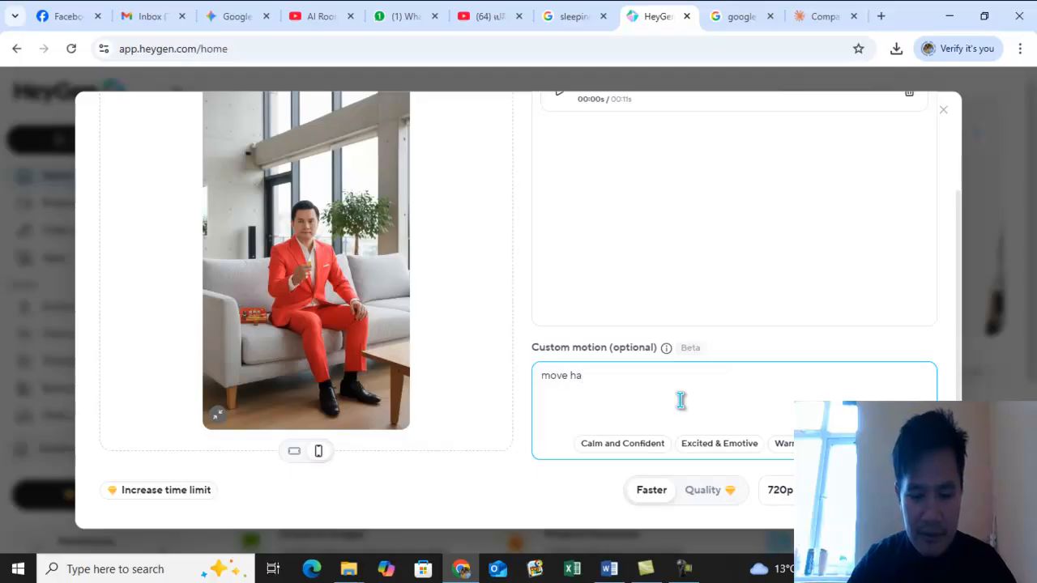
text(nd )
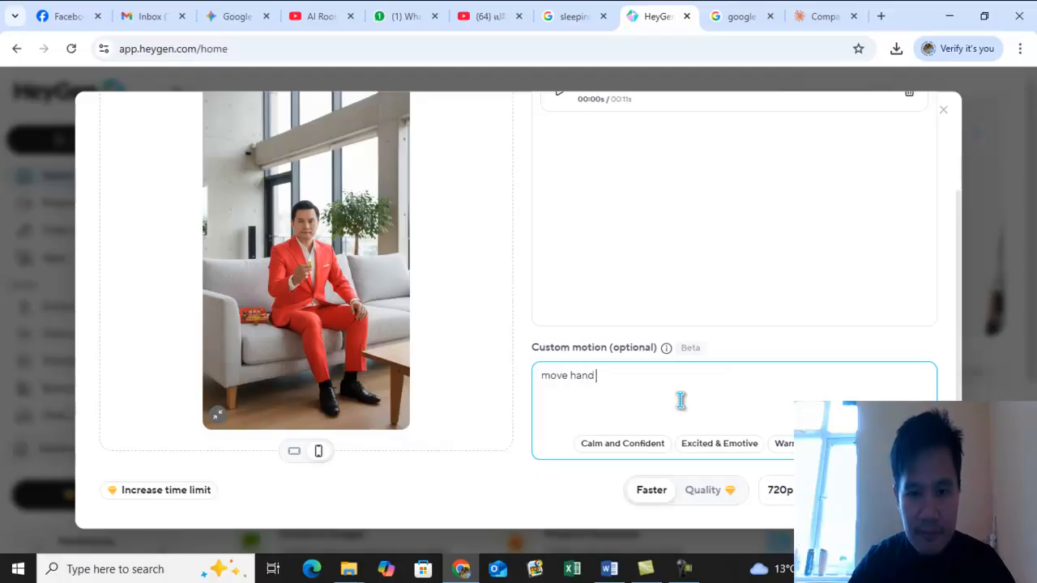
text(and show)
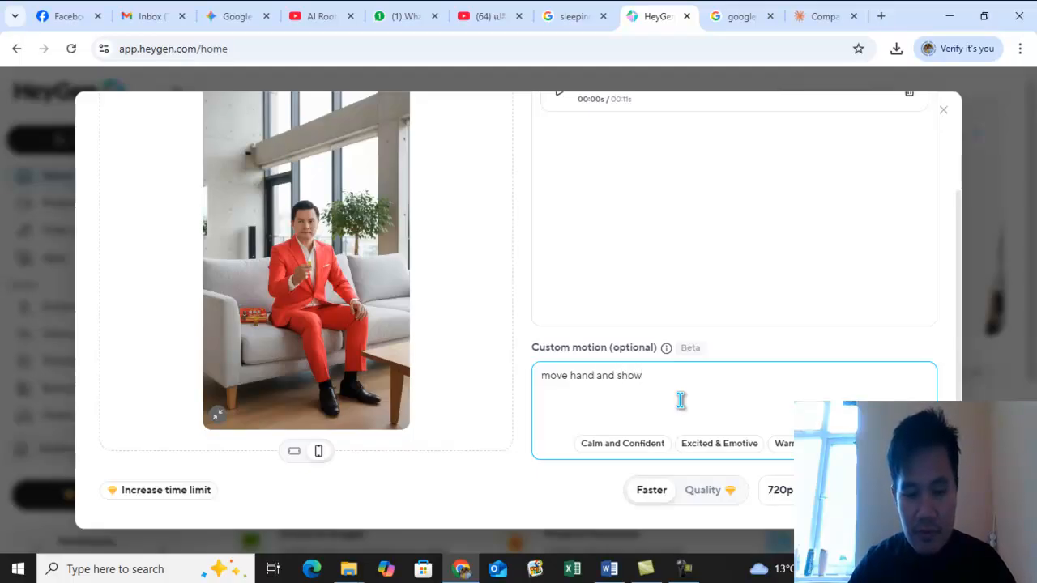
text(d and show product the right handside)
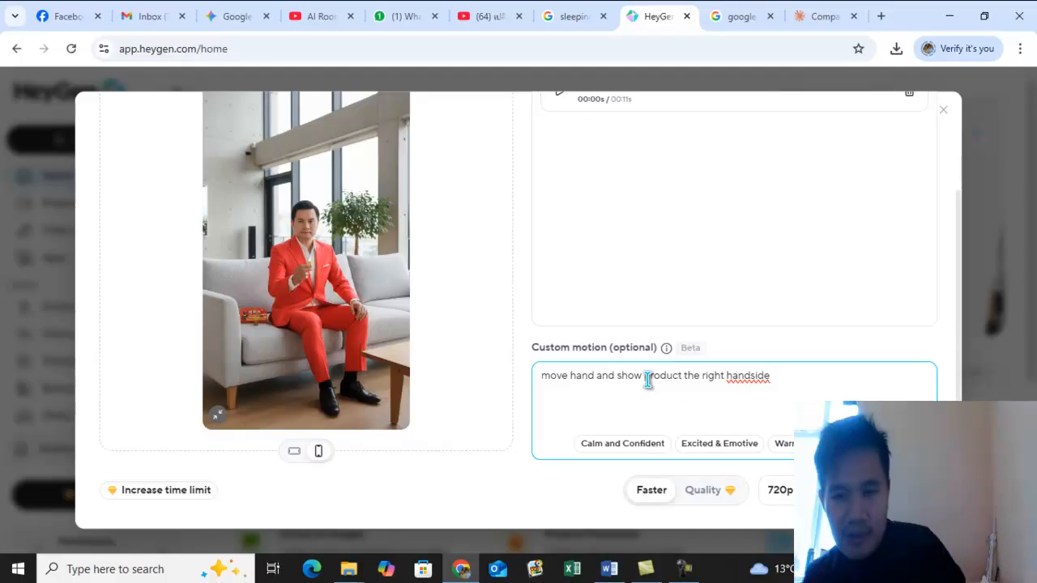
right_click(751, 379)
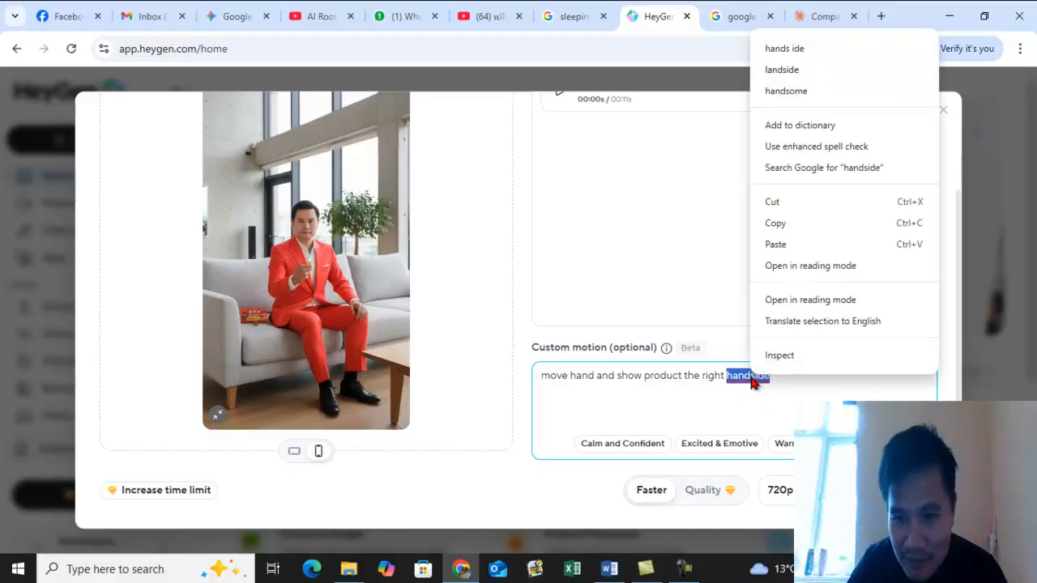
click(810, 48)
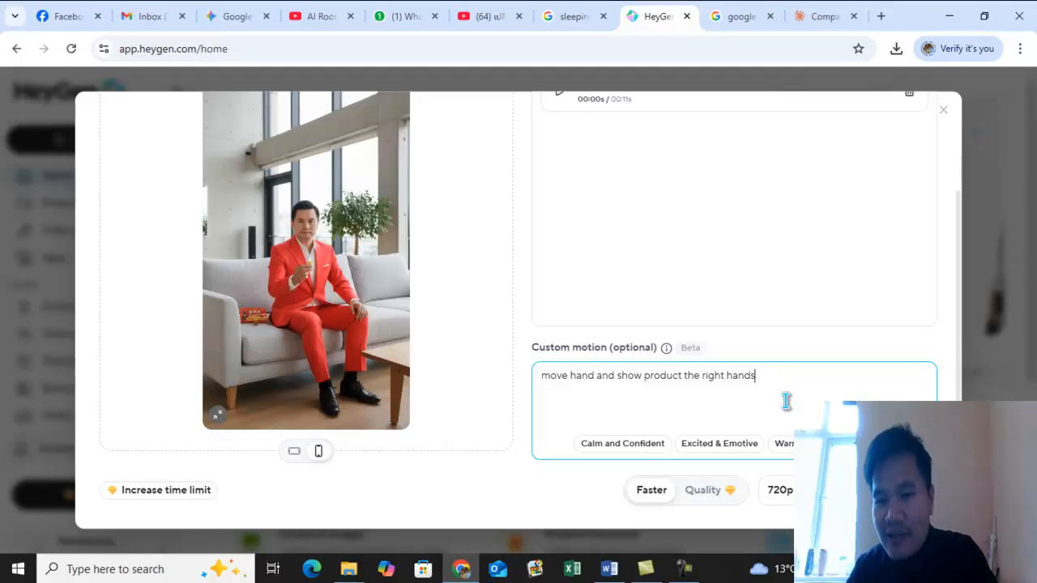
key(BackSpace)
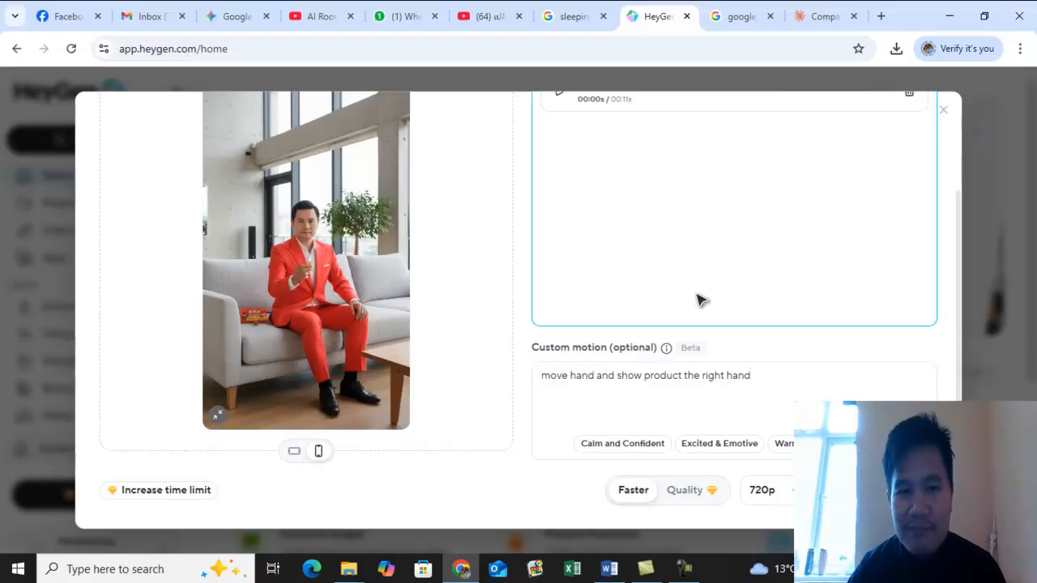
scroll(710, 282, up, 1)
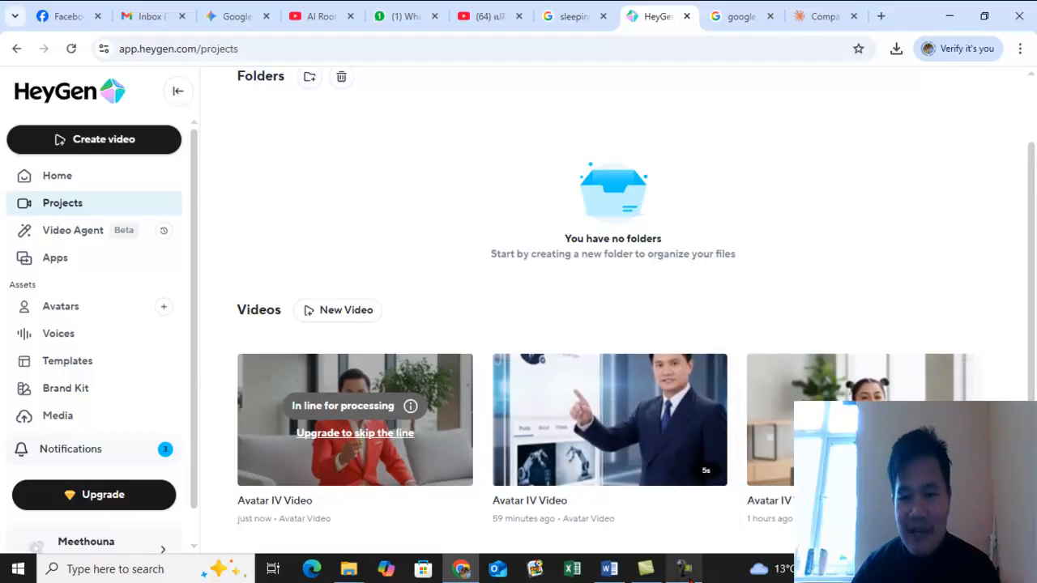
mouse_move(691, 578)
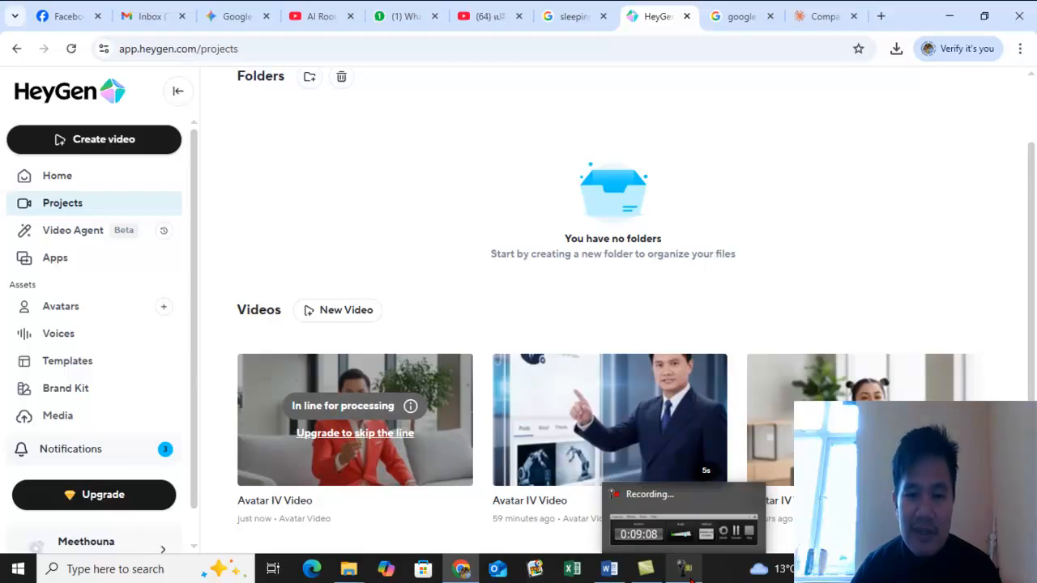
click(686, 570)
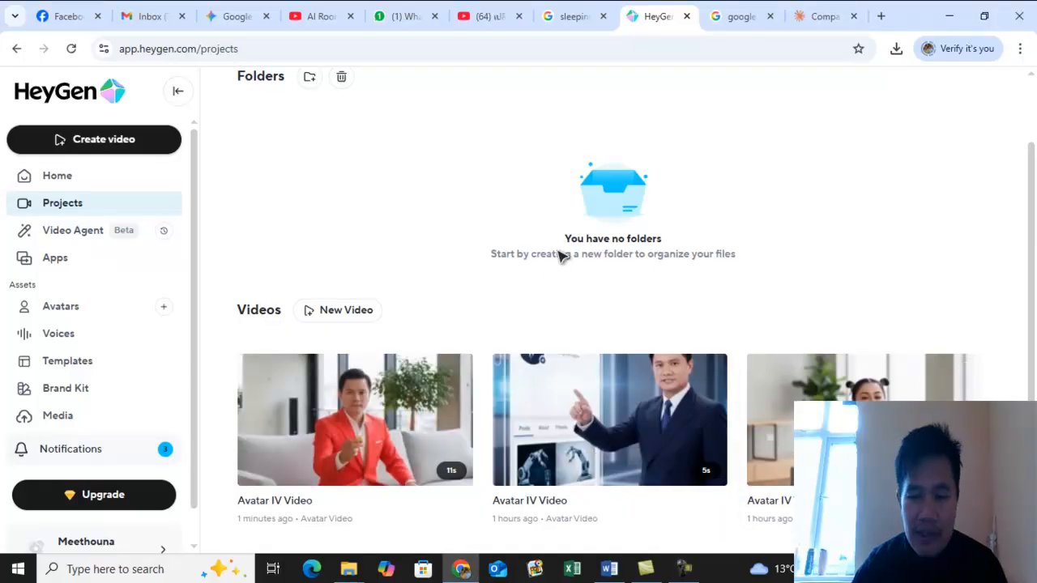
Open the generated 11-second red-suit video from the projects, play it and rate it "I like it".
mouse_move(379, 362)
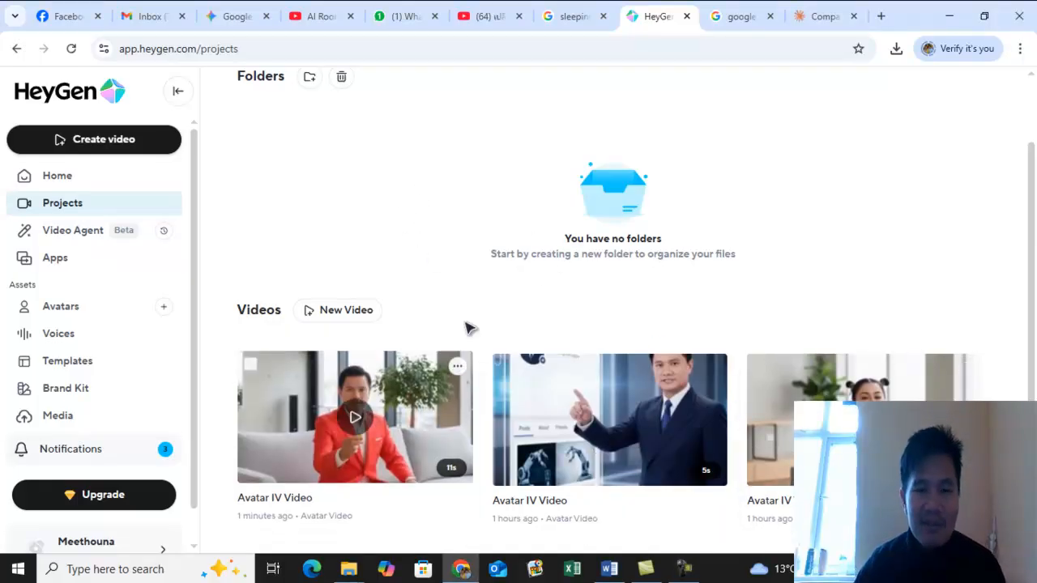
click(357, 419)
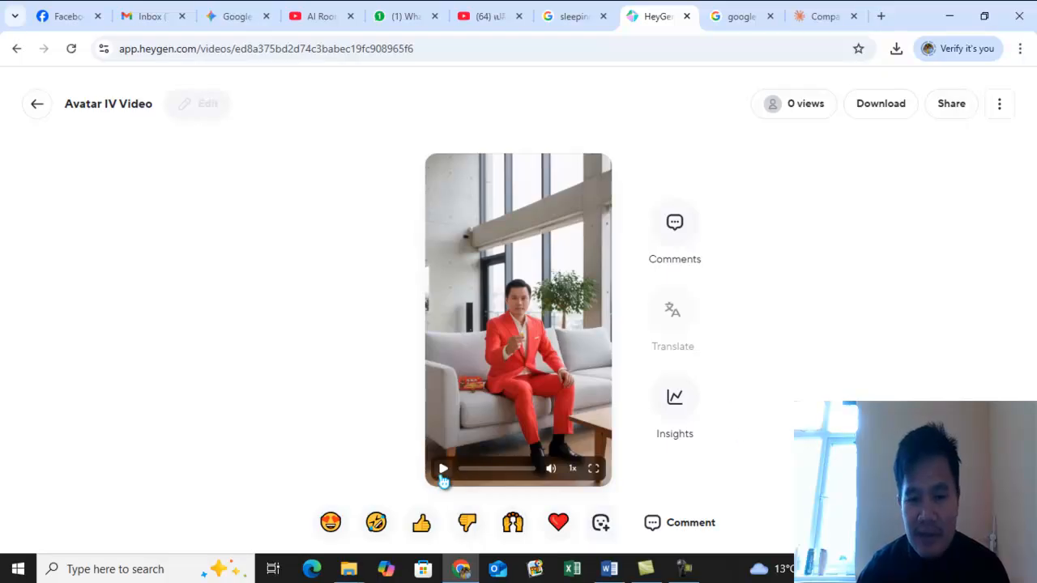
click(443, 469)
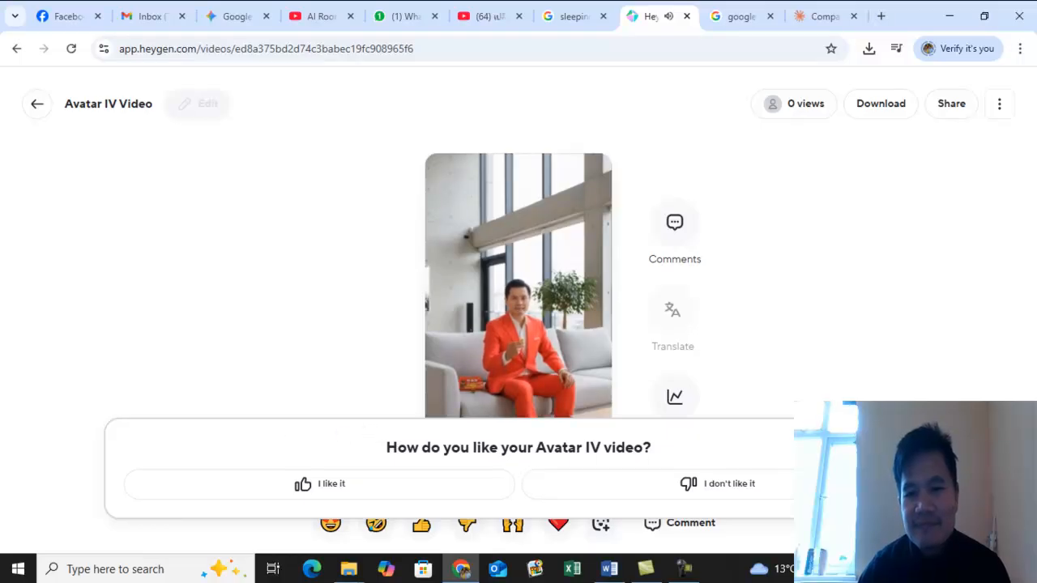
click(316, 489)
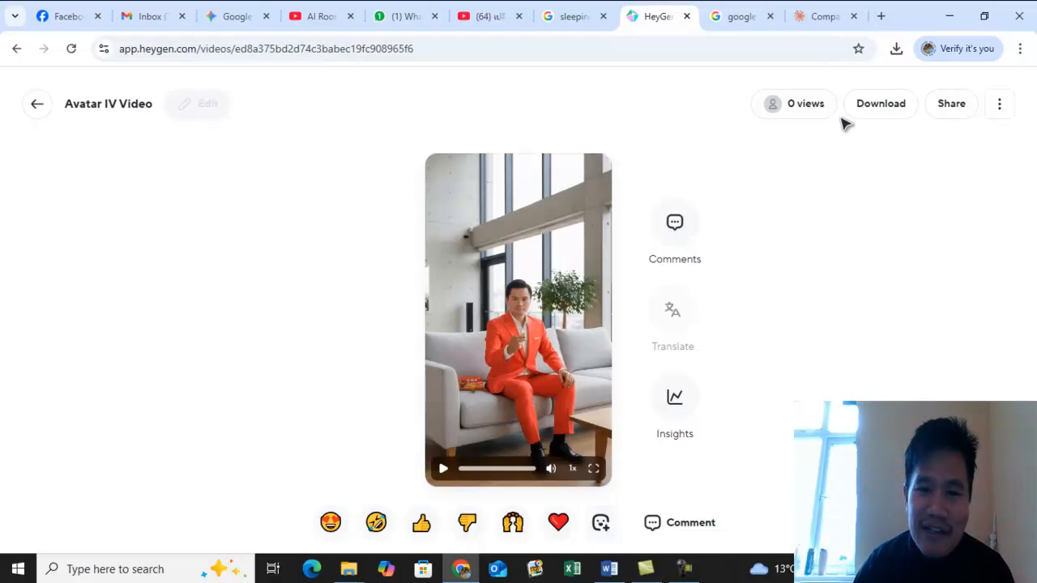
Download the red-suit Avatar IV video and show the downloaded file in its folder.
click(882, 105)
click(526, 445)
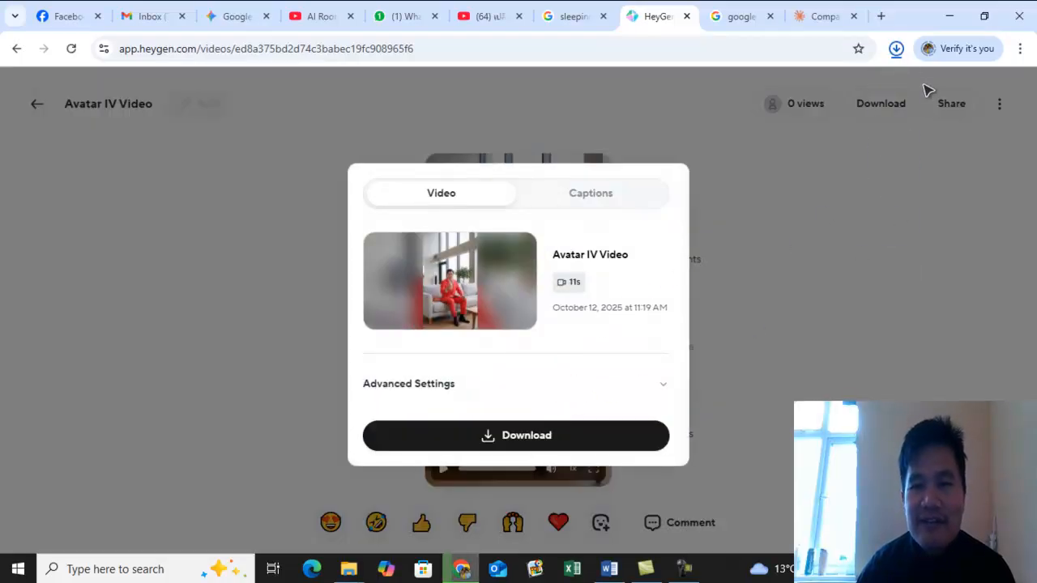
click(863, 84)
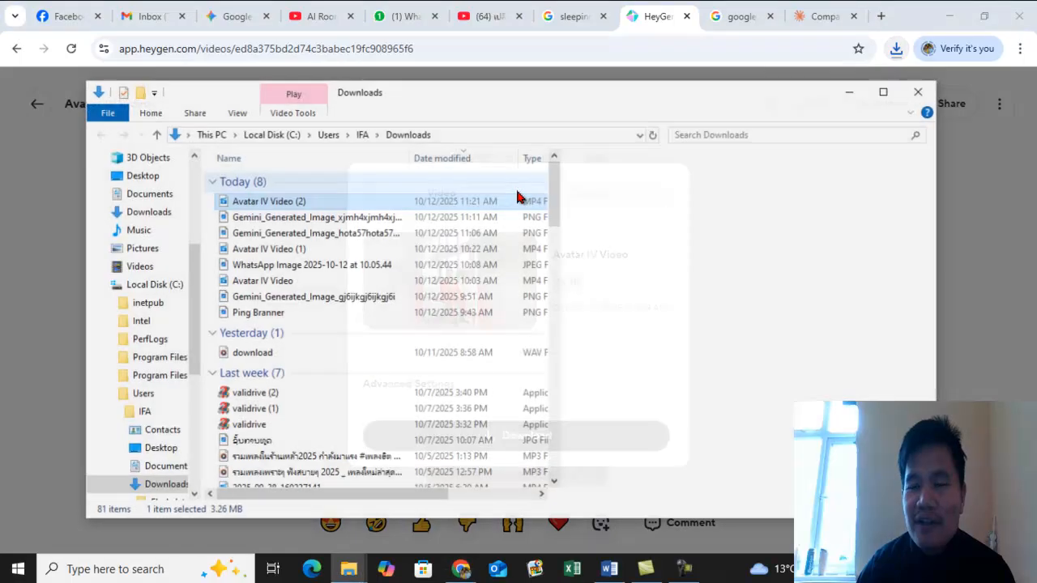
Copy the downloaded "Avatar IV Video (2)" file from Downloads into the OpenClip folder under UK on New Volume (E:).
right_click(285, 203)
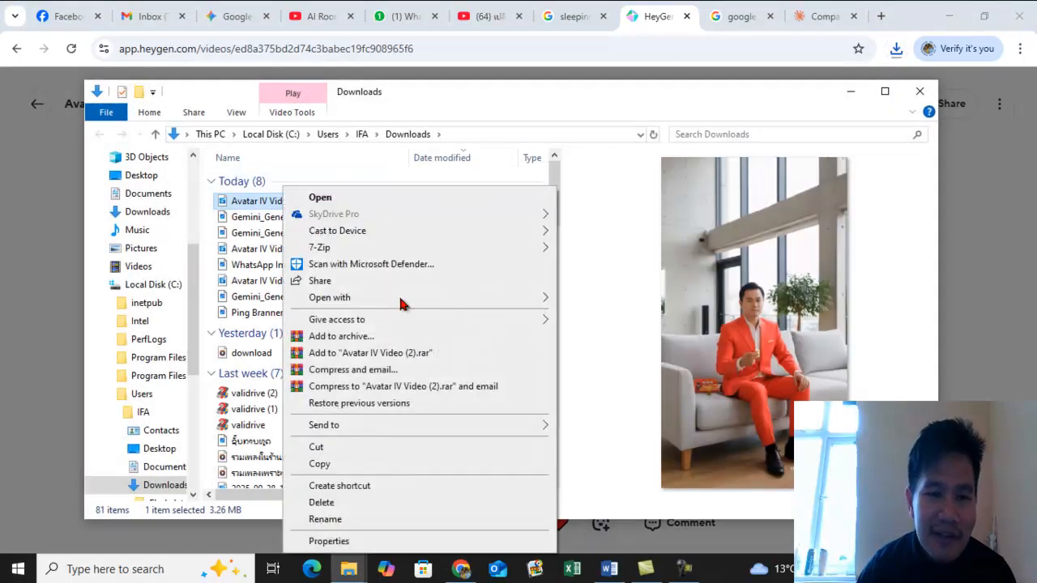
click(321, 468)
scroll(162, 356, down, 3)
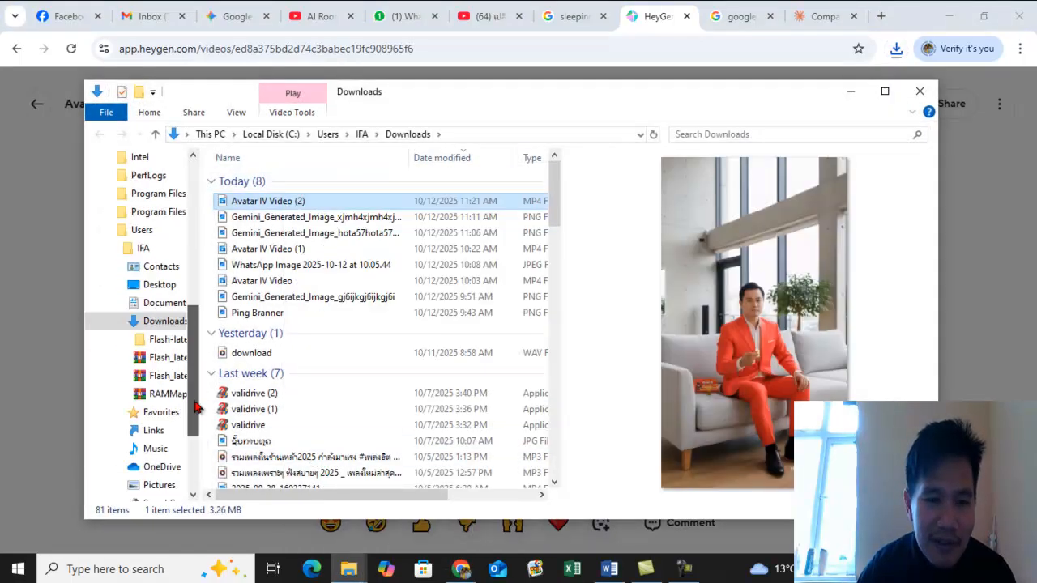
mouse_move(348, 568)
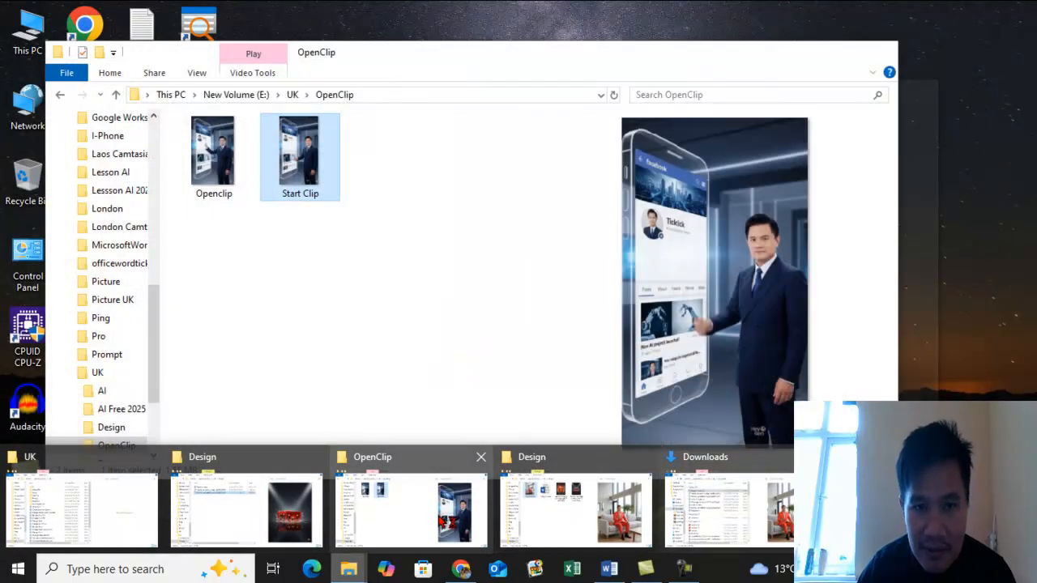
click(411, 506)
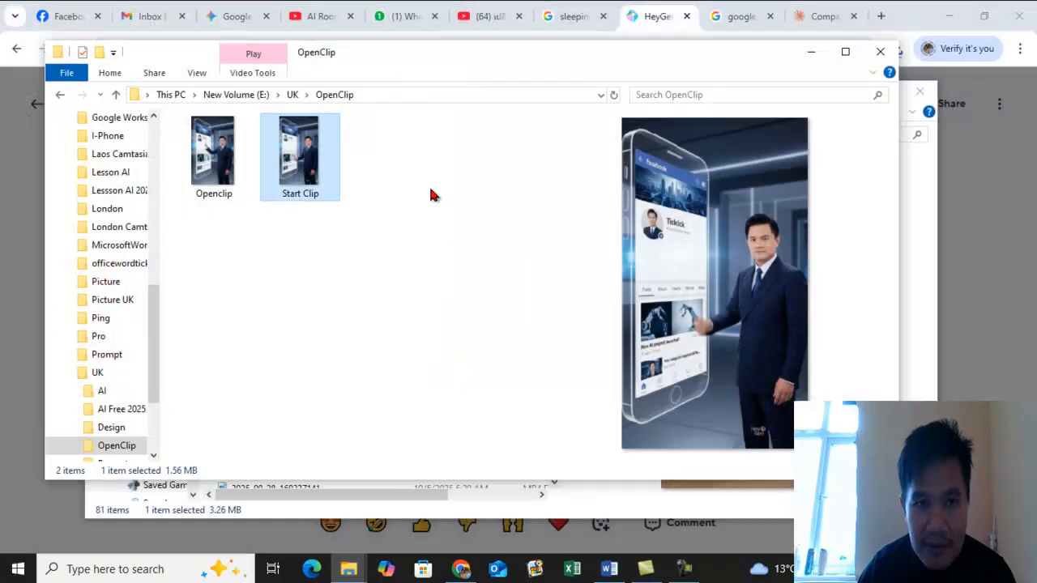
click(402, 149)
right_click(406, 145)
click(440, 247)
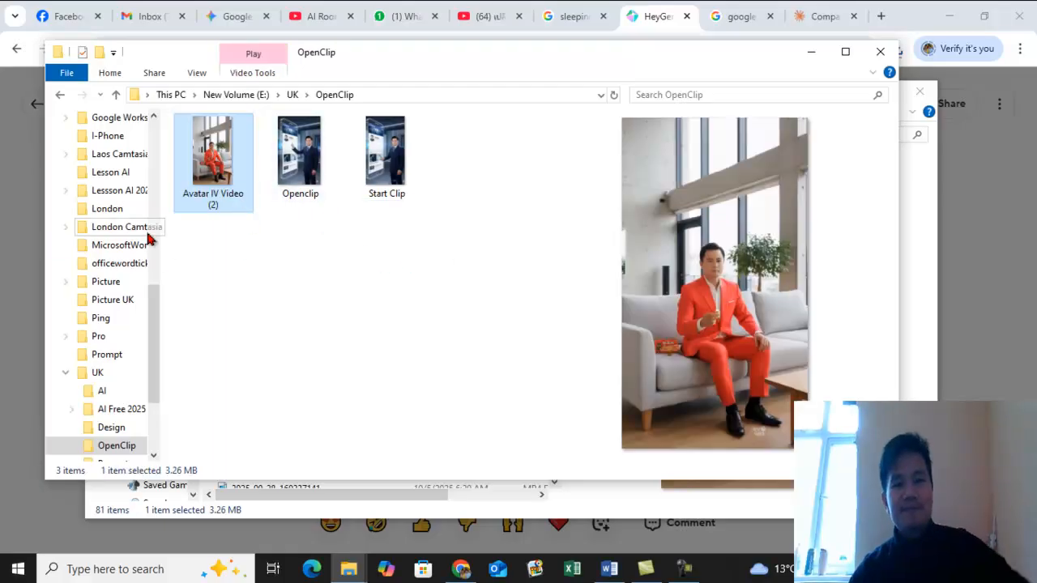
Minimize both folder windows and dismiss the download dialog of the Avatar IV video.
click(811, 56)
click(839, 91)
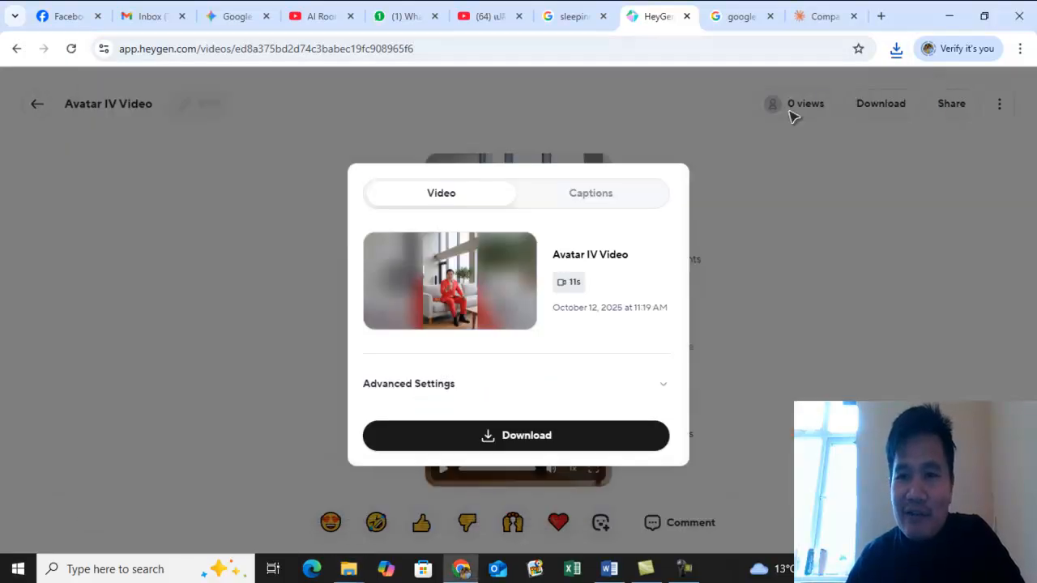
click(844, 223)
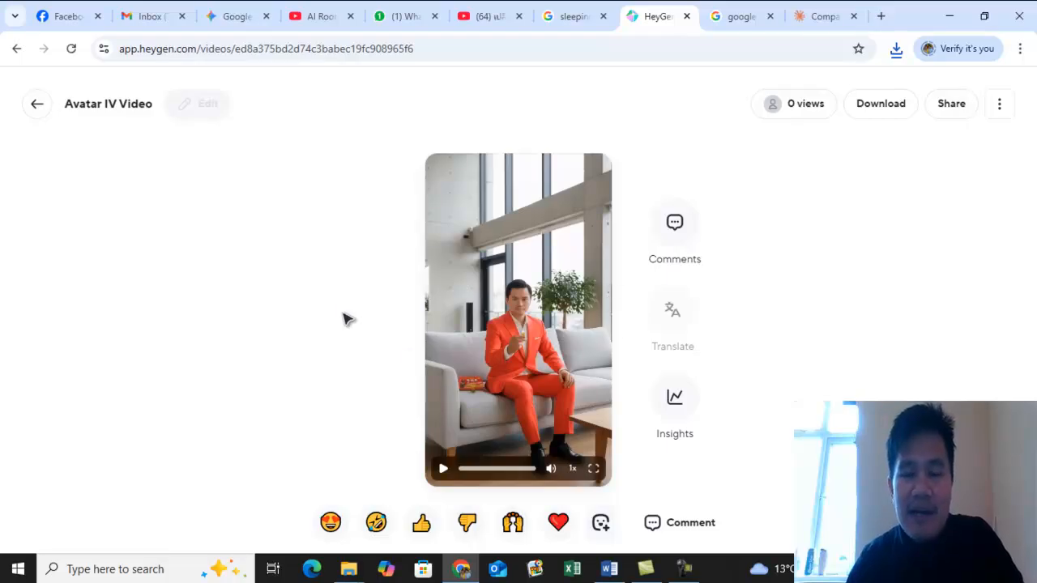
Switch to Word, examine the list of advertising prompt elements and the Lao, English and Thai sample prompts, and close the document.
click(610, 569)
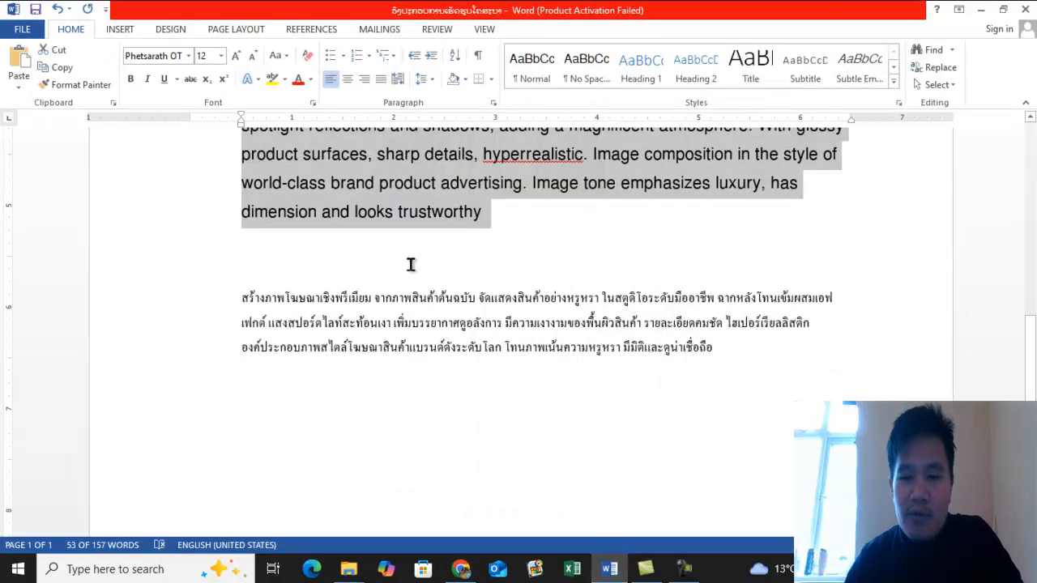
scroll(421, 275, up, 10)
scroll(467, 308, down, 5)
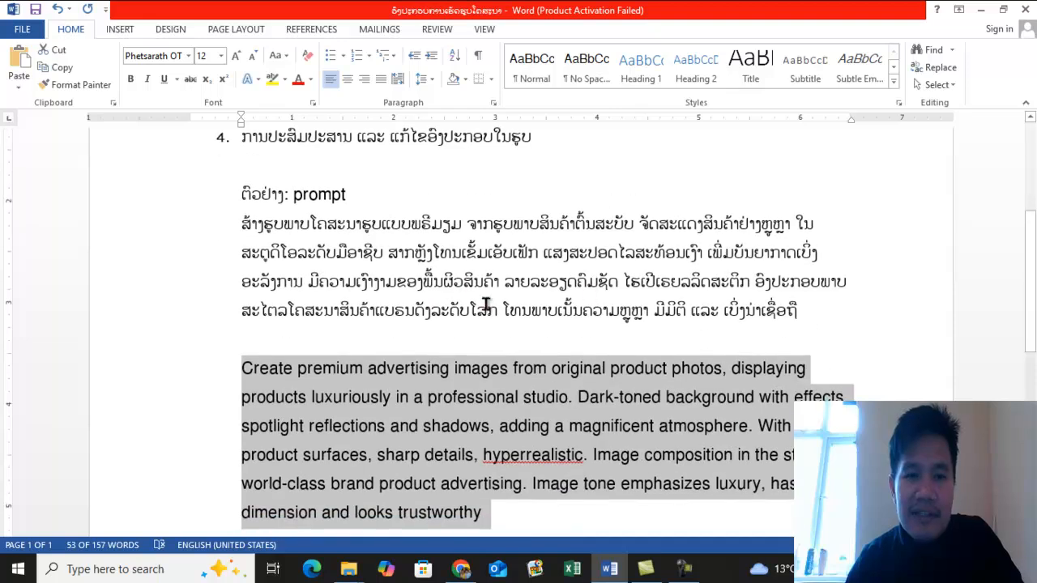
scroll(502, 357, up, 1)
scroll(615, 412, down, 3)
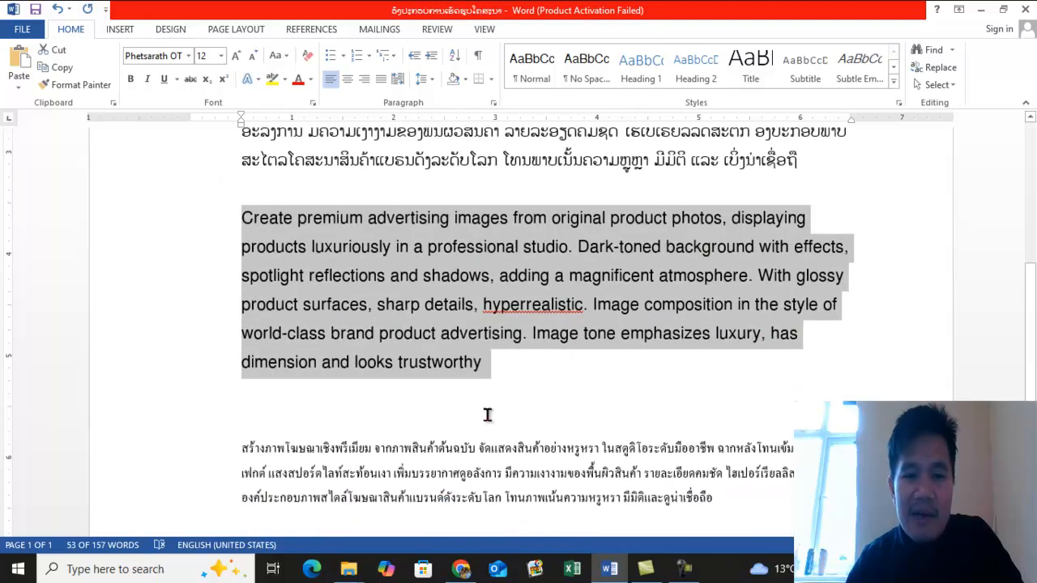
scroll(486, 409, up, 3)
scroll(415, 370, up, 1)
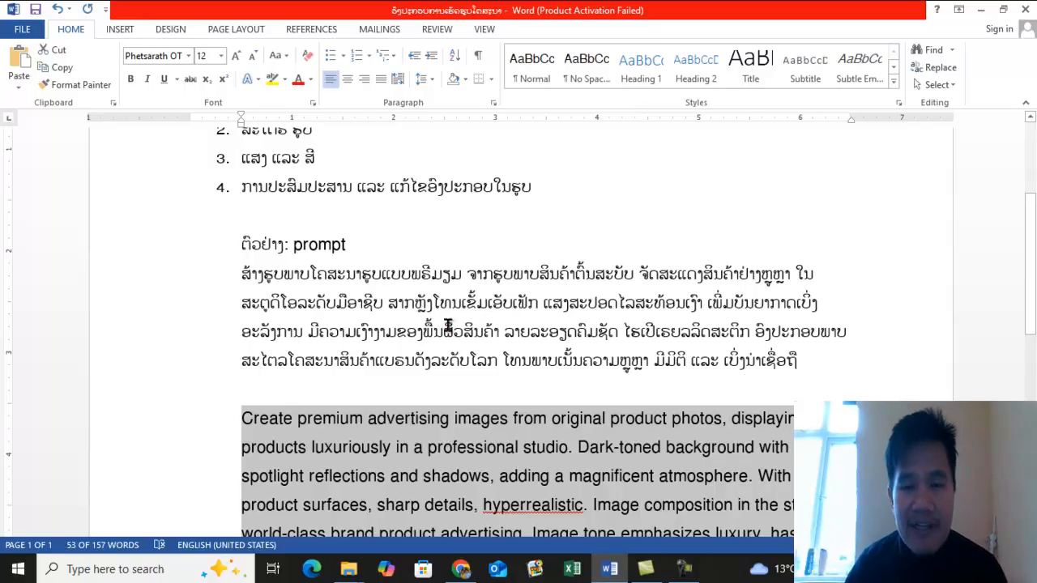
scroll(448, 324, up, 4)
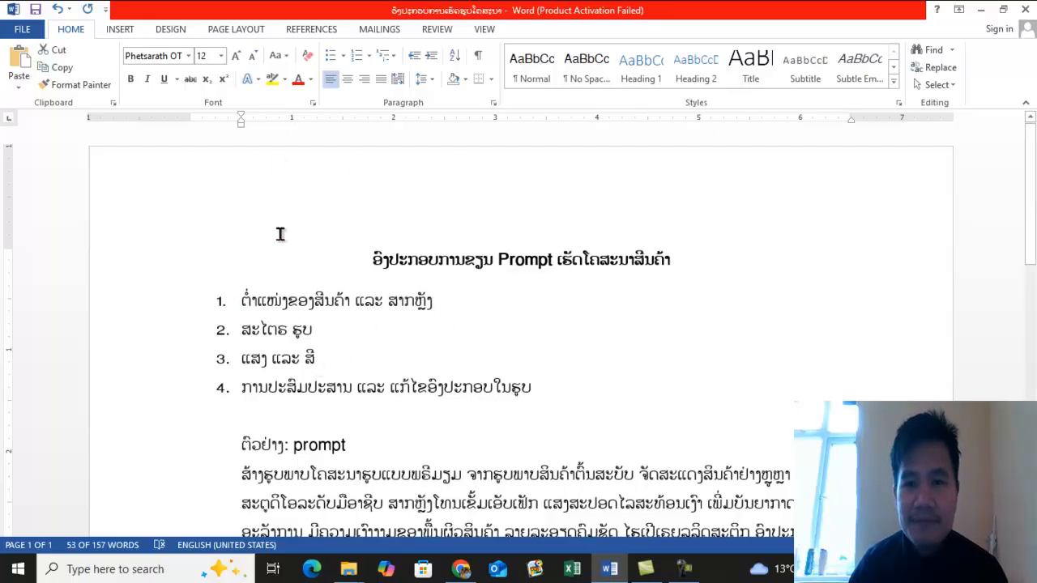
scroll(512, 328, down, 9)
scroll(512, 328, up, 10)
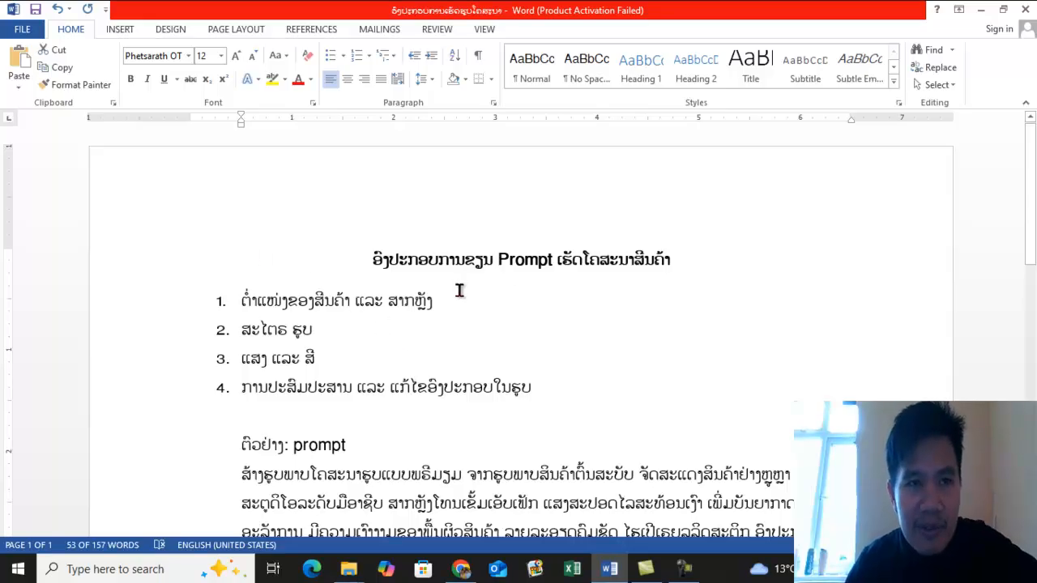
scroll(493, 350, down, 9)
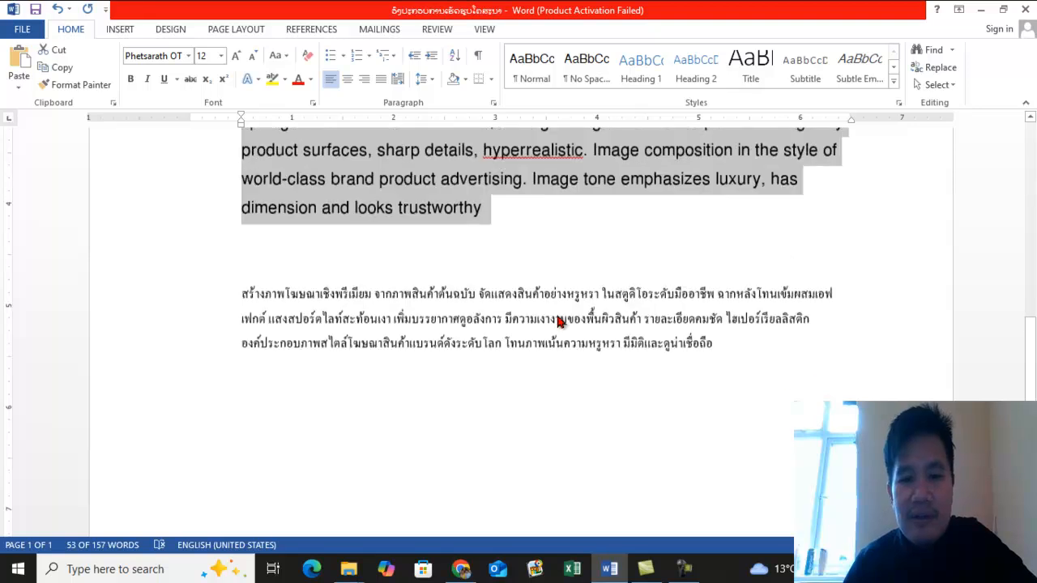
scroll(562, 321, up, 8)
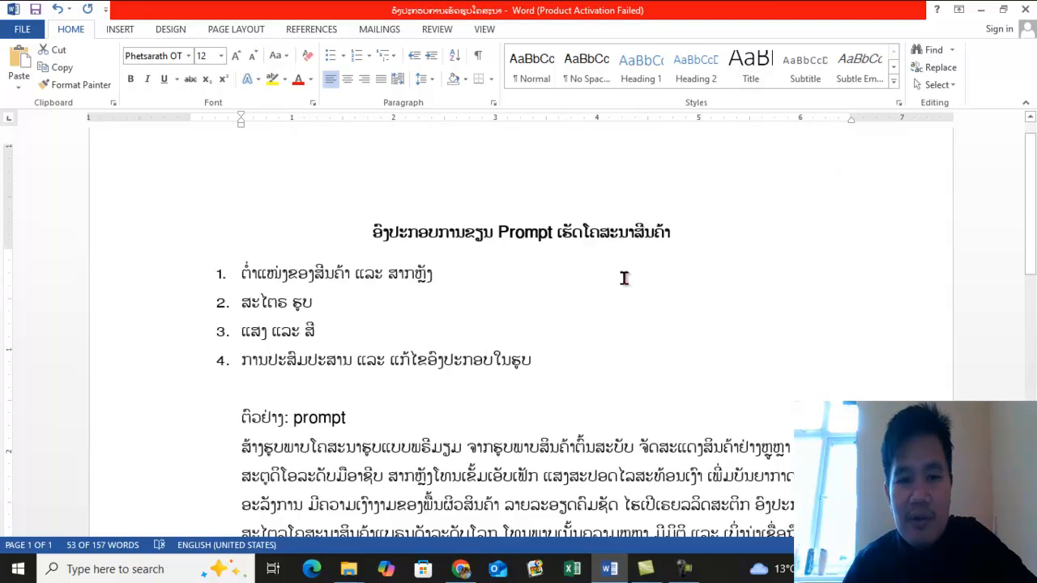
click(1018, 10)
click(444, 314)
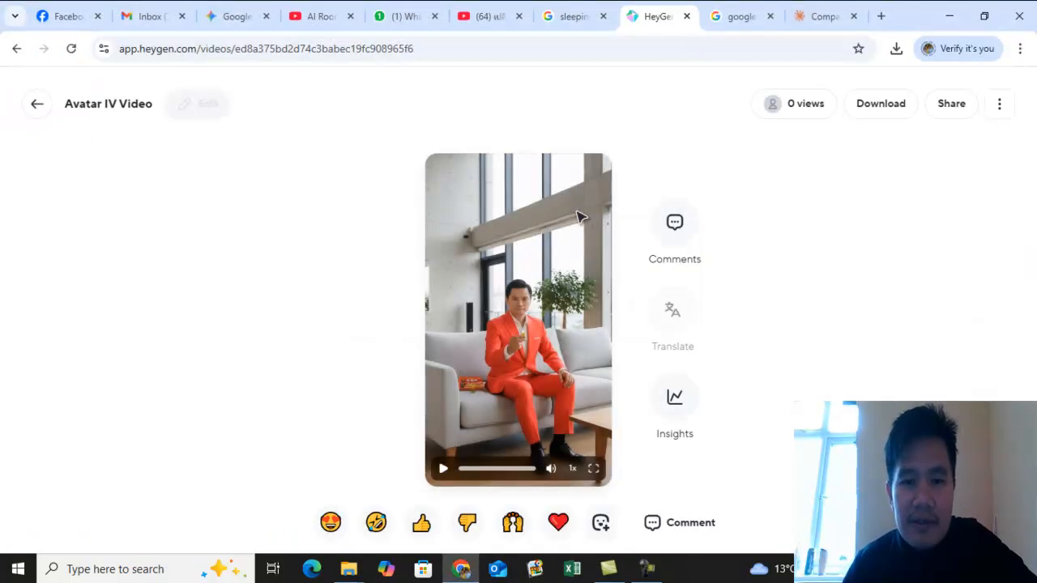
Return from the Avatar IV video to the HeyGen projects and sign out of the account.
click(37, 104)
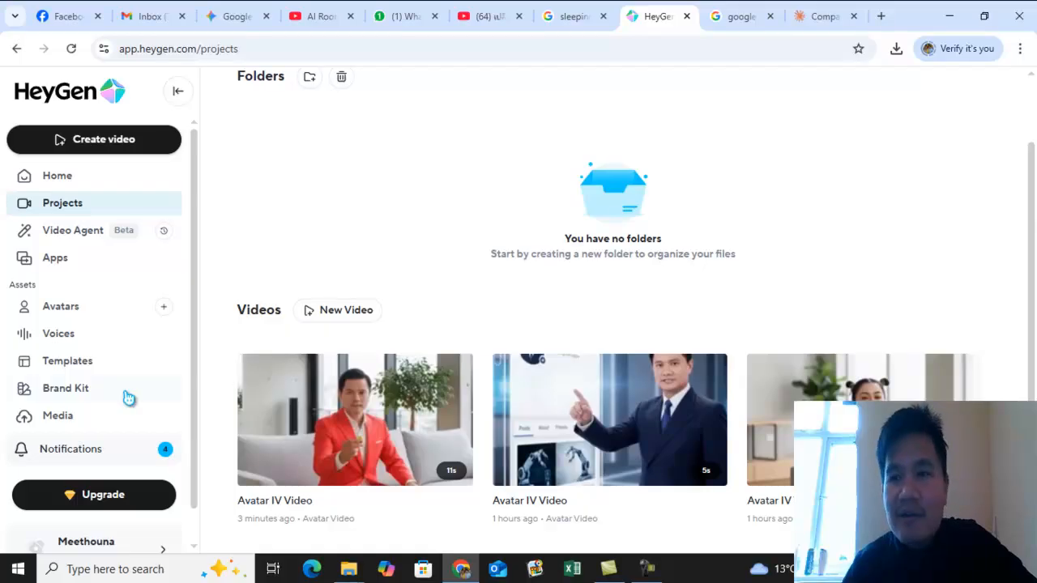
scroll(124, 539, down, 1)
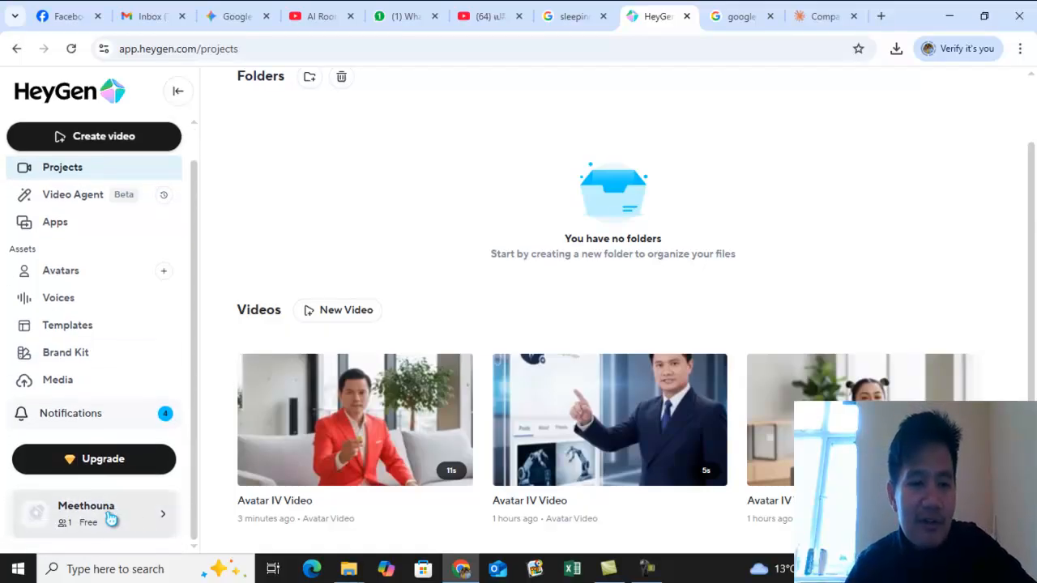
click(110, 518)
click(254, 486)
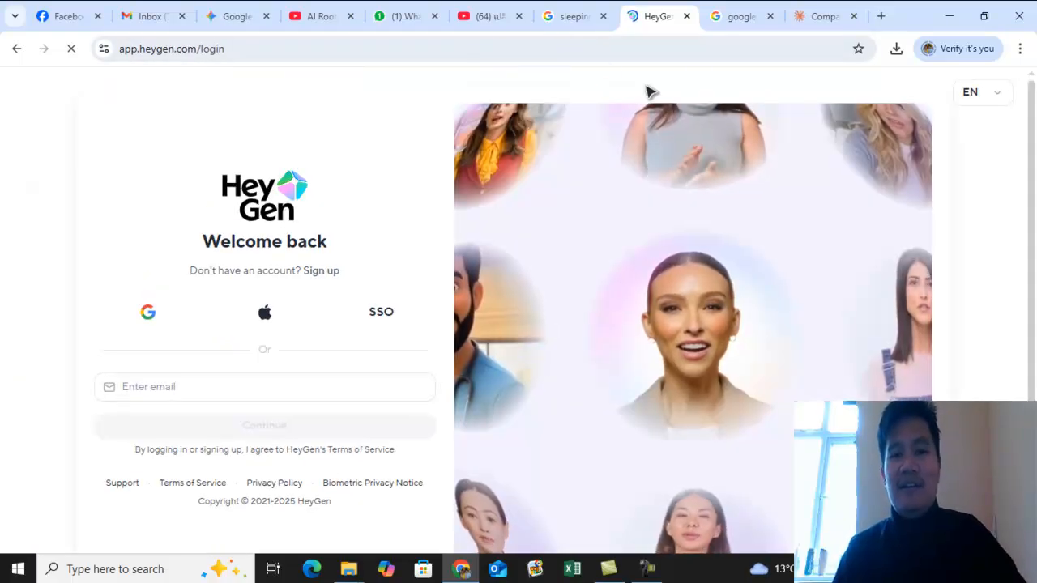
Switch to the Gemini chat and examine the red-suit and green-suit product images with the reference photos and Thai prompt.
click(238, 17)
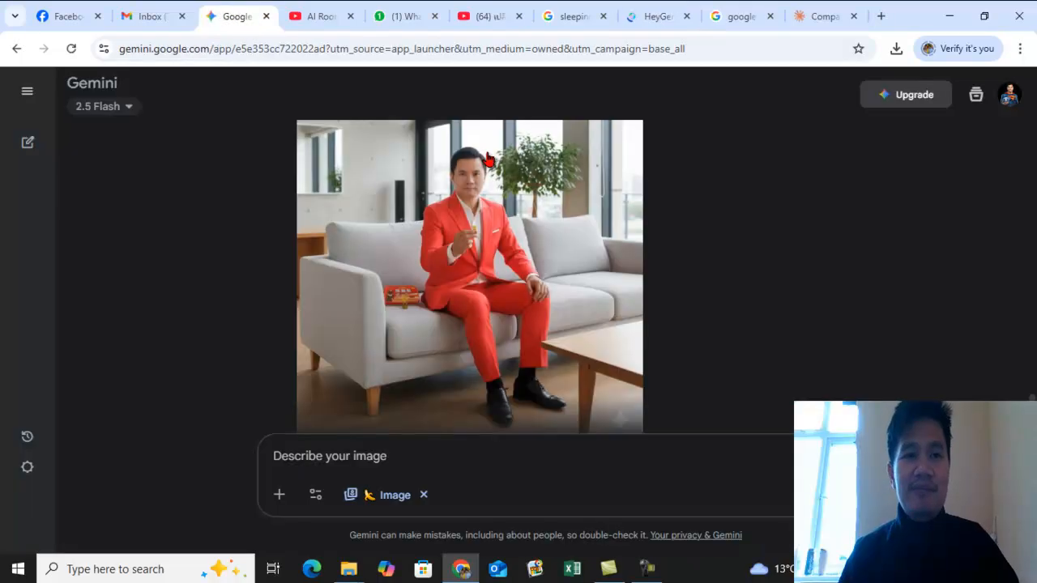
scroll(750, 218, up, 5)
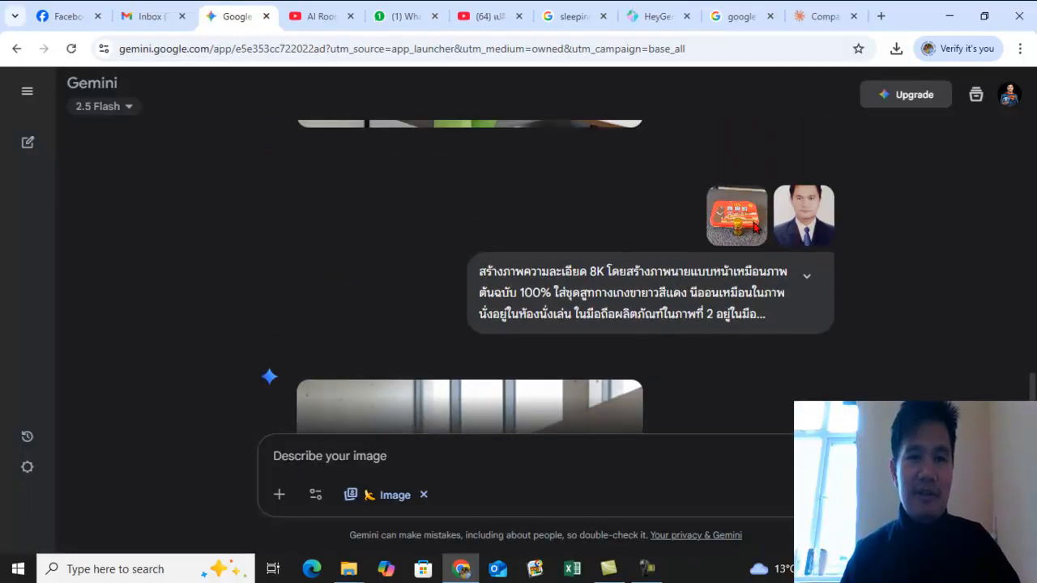
scroll(749, 194, up, 2)
scroll(657, 307, down, 6)
scroll(684, 275, up, 5)
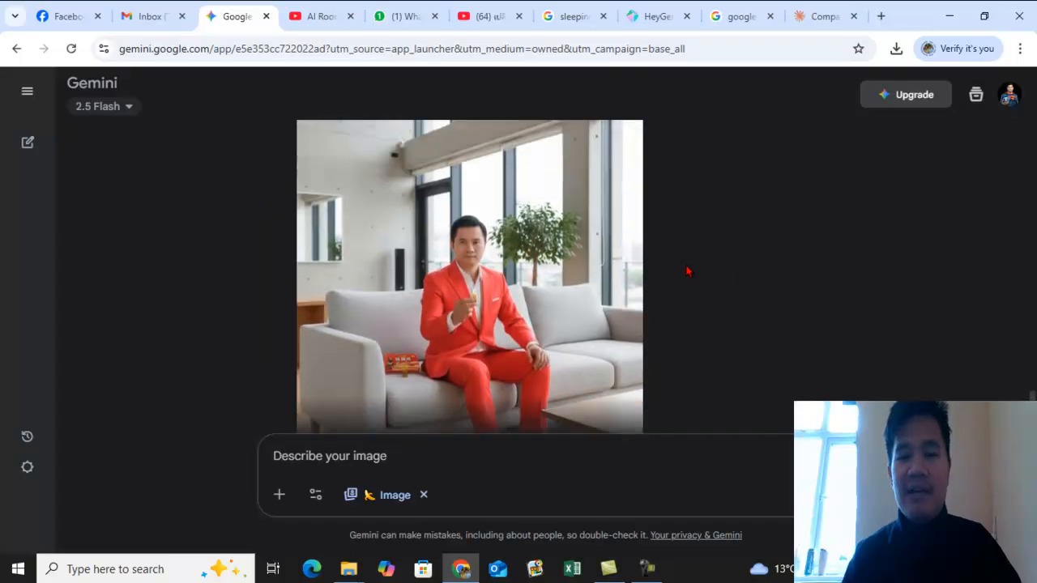
scroll(669, 205, up, 10)
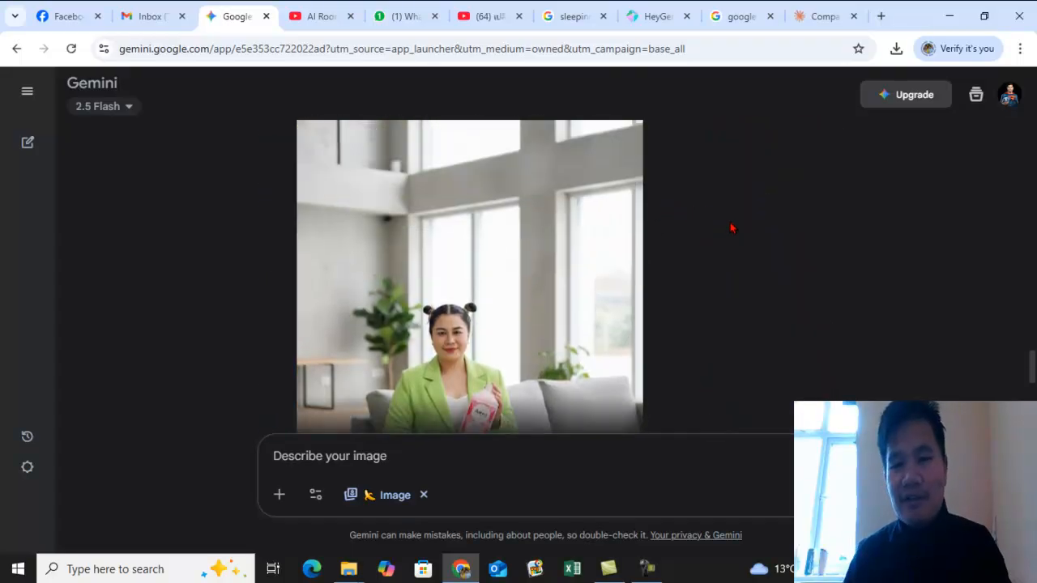
scroll(867, 300, down, 3)
scroll(867, 300, up, 2)
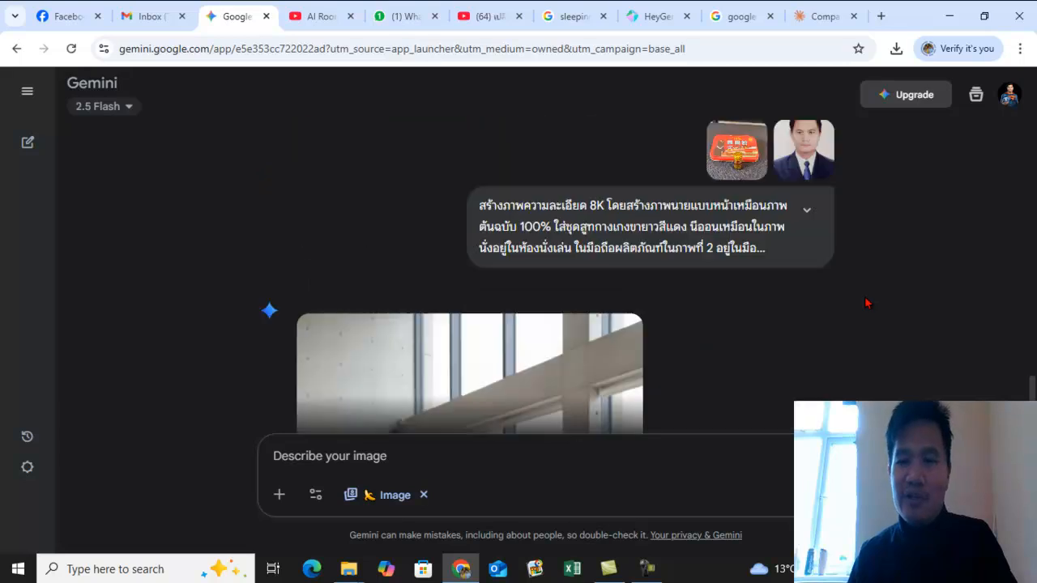
scroll(787, 319, down, 3)
scroll(759, 305, down, 2)
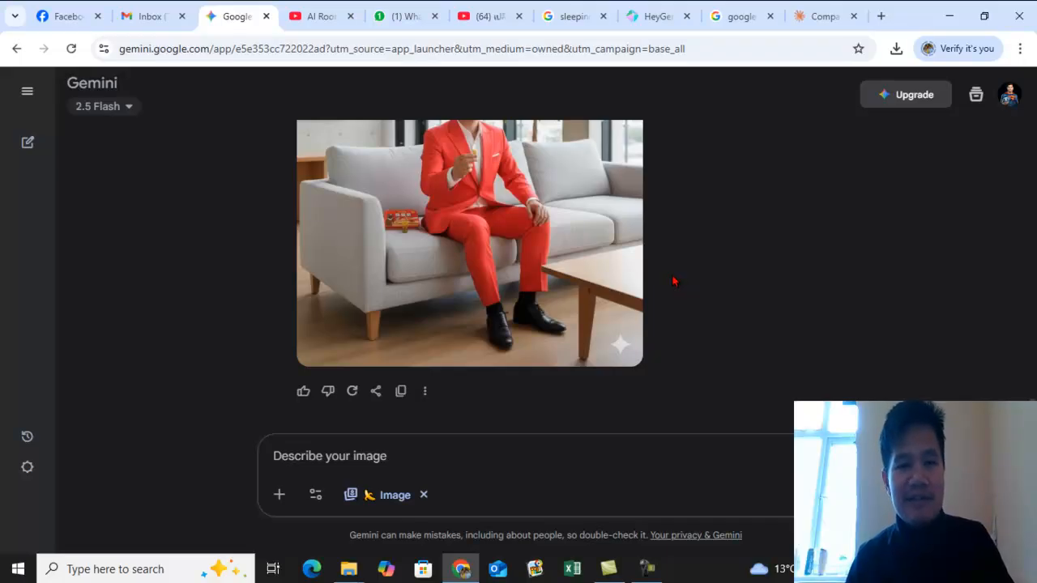
scroll(679, 276, up, 1)
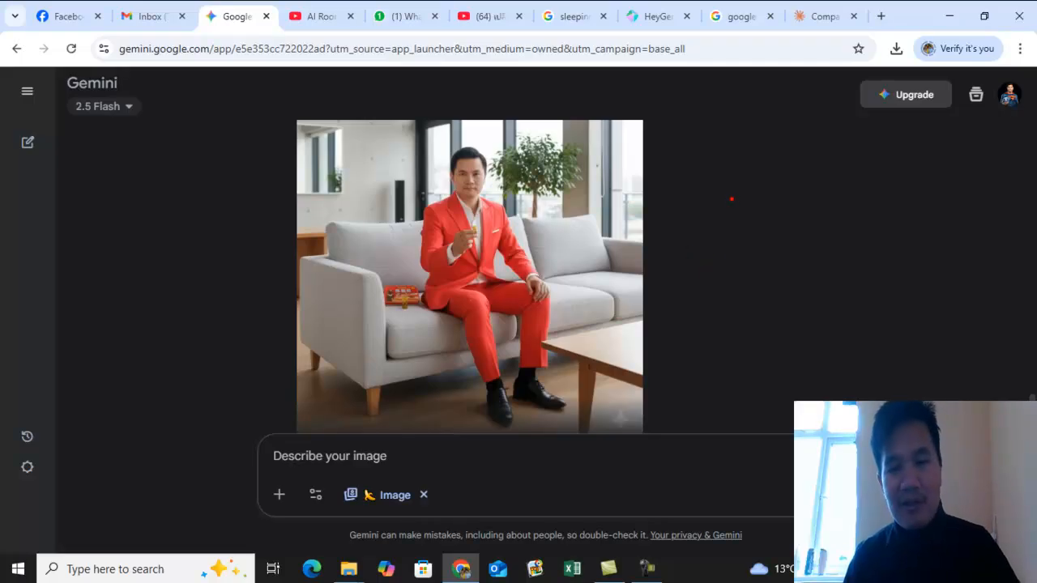
Handwrite "Like" and further red notes on the screen beside the red-suit image, and clear the annotations.
mouse_move(733, 162)
mouse_down()
mouse_move(734, 207)
mouse_move(773, 209)
mouse_up()
click(774, 170)
drag(773, 198, 777, 213)
drag(790, 162, 804, 217)
click(807, 192)
drag(822, 142, 806, 190)
drag(810, 188, 923, 185)
mouse_move(763, 264)
mouse_down()
mouse_move(776, 324)
mouse_move(839, 285)
mouse_move(865, 304)
mouse_up()
drag(928, 315, 956, 295)
mouse_move(785, 375)
mouse_down()
mouse_move(808, 396)
mouse_move(829, 384)
mouse_up()
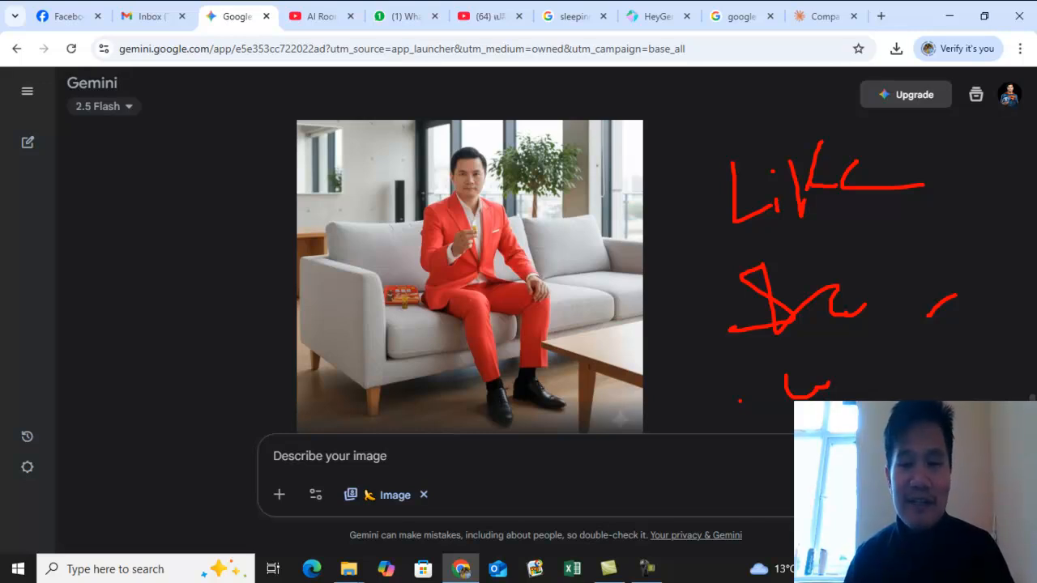
key(Escape)
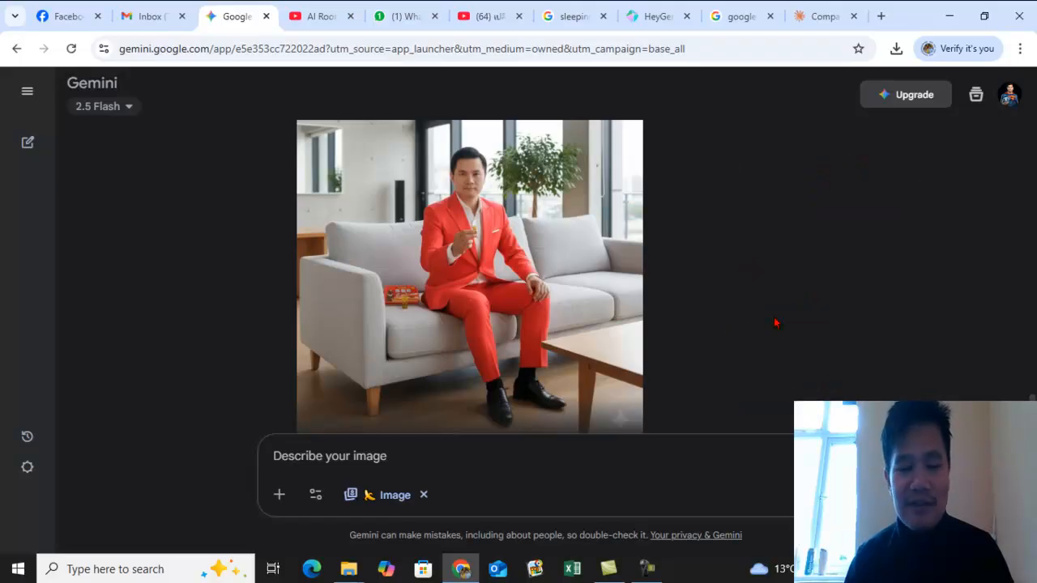
Handwrite a second short red note on the empty area beside the red-suit image and clear it.
key(ctrl+2)
mouse_move(737, 231)
mouse_down()
mouse_move(750, 283)
mouse_move(814, 284)
mouse_up()
mouse_move(850, 254)
mouse_down()
mouse_move(856, 262)
mouse_move(828, 235)
mouse_up()
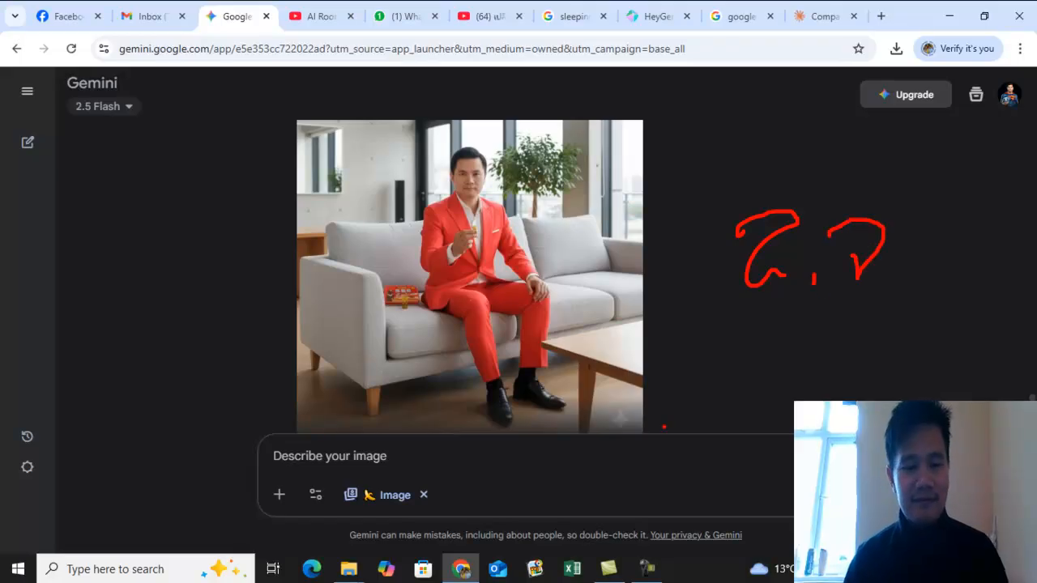
key(Escape)
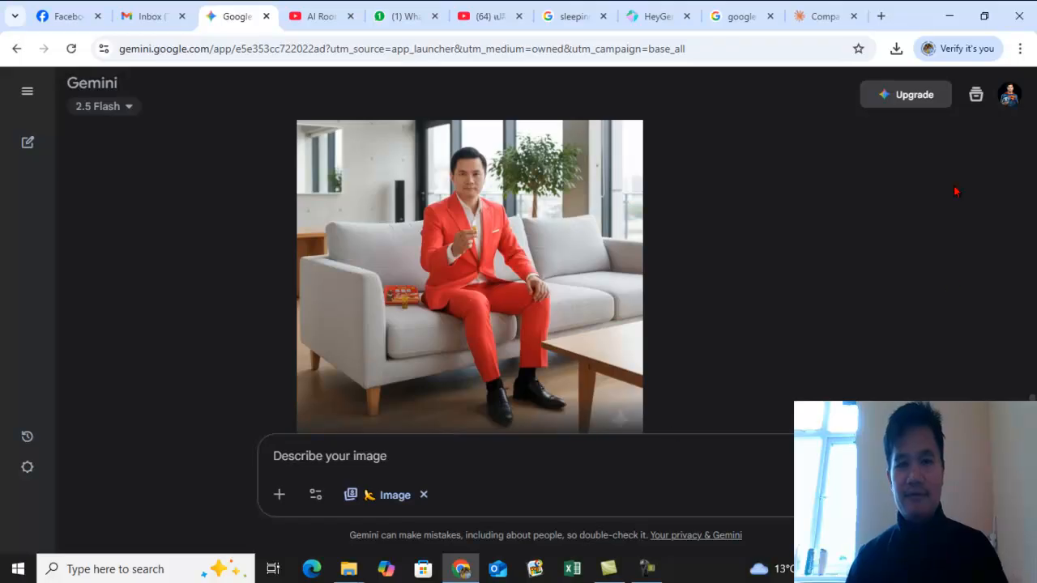